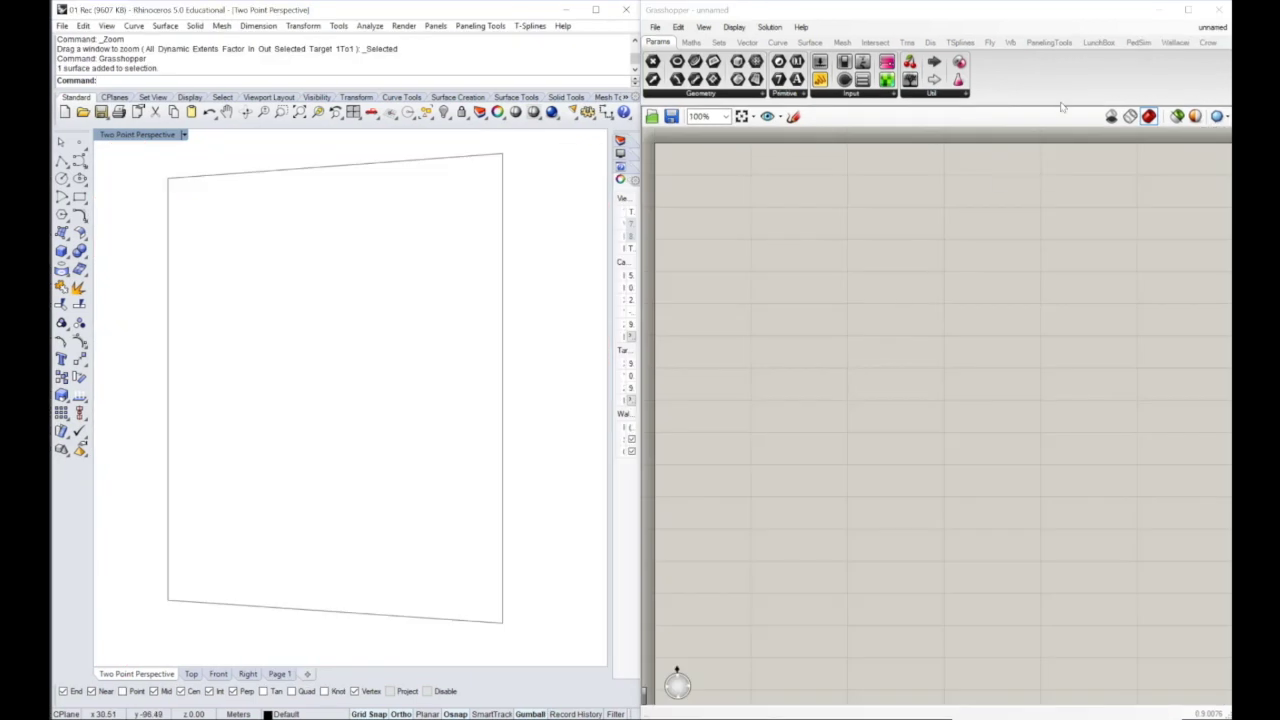
# Add a LunchBox Hexagon Cells component and reference the rectangular wall surface in the Rhino viewport as its surface input.
pyautogui.click(1098, 42)
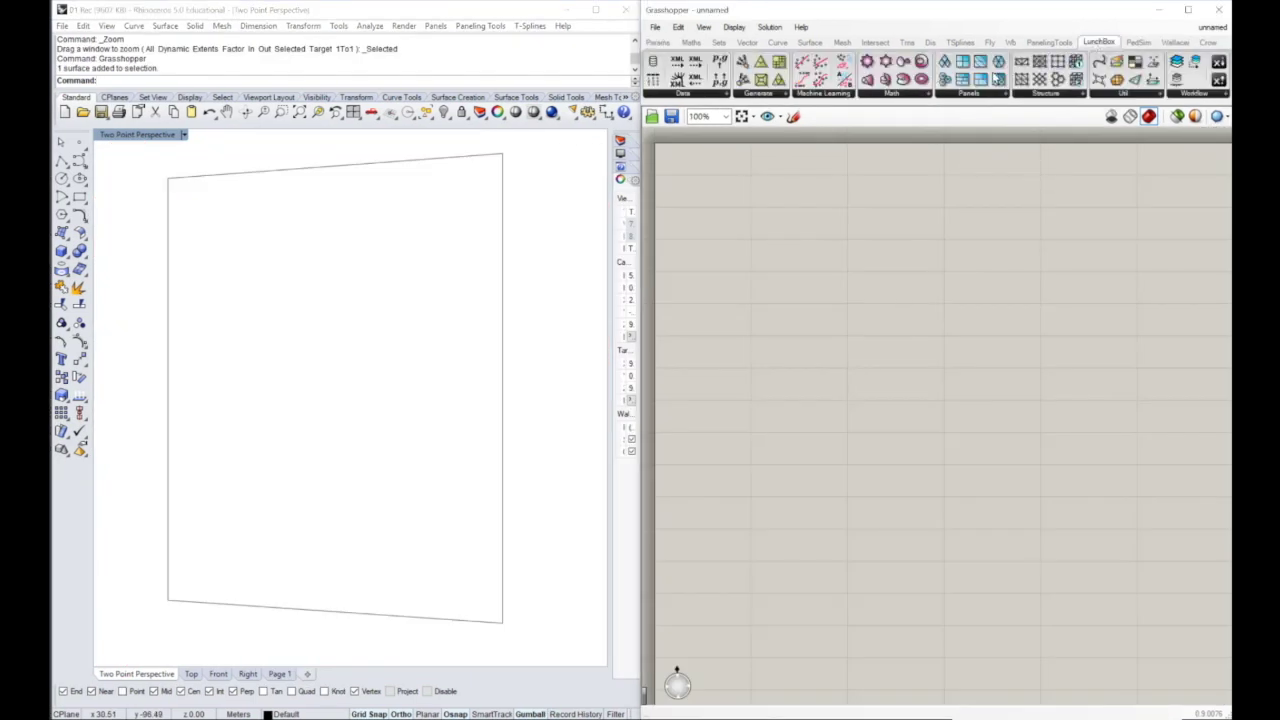
pyautogui.moveTo(943, 82); pyautogui.dragTo(869, 318)
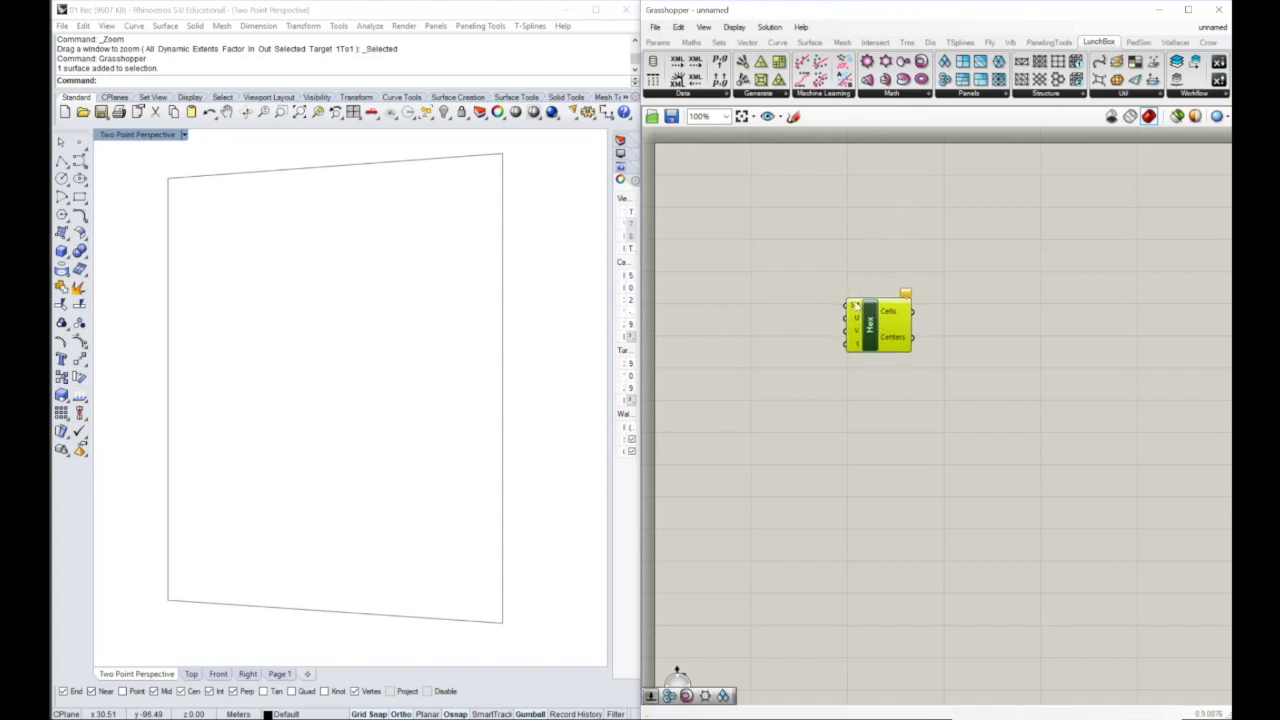
pyautogui.rightClick(855, 305)
pyautogui.click(890, 489)
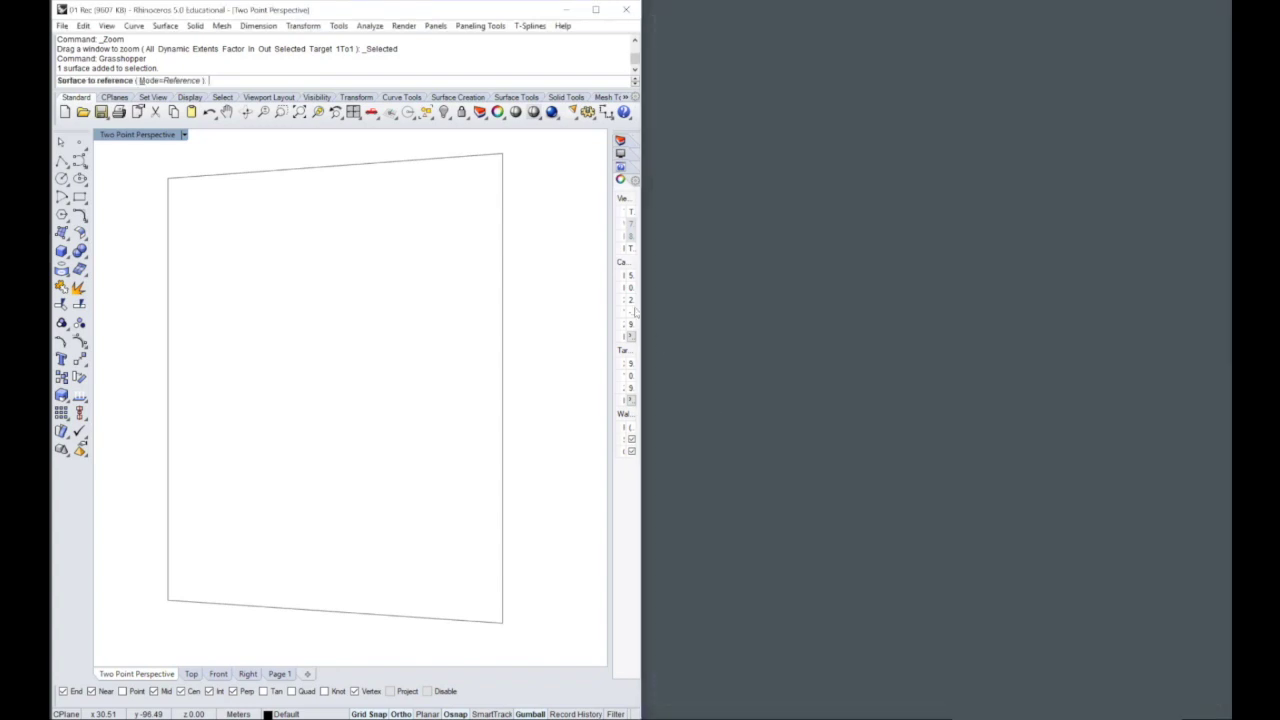
pyautogui.click(503, 165)
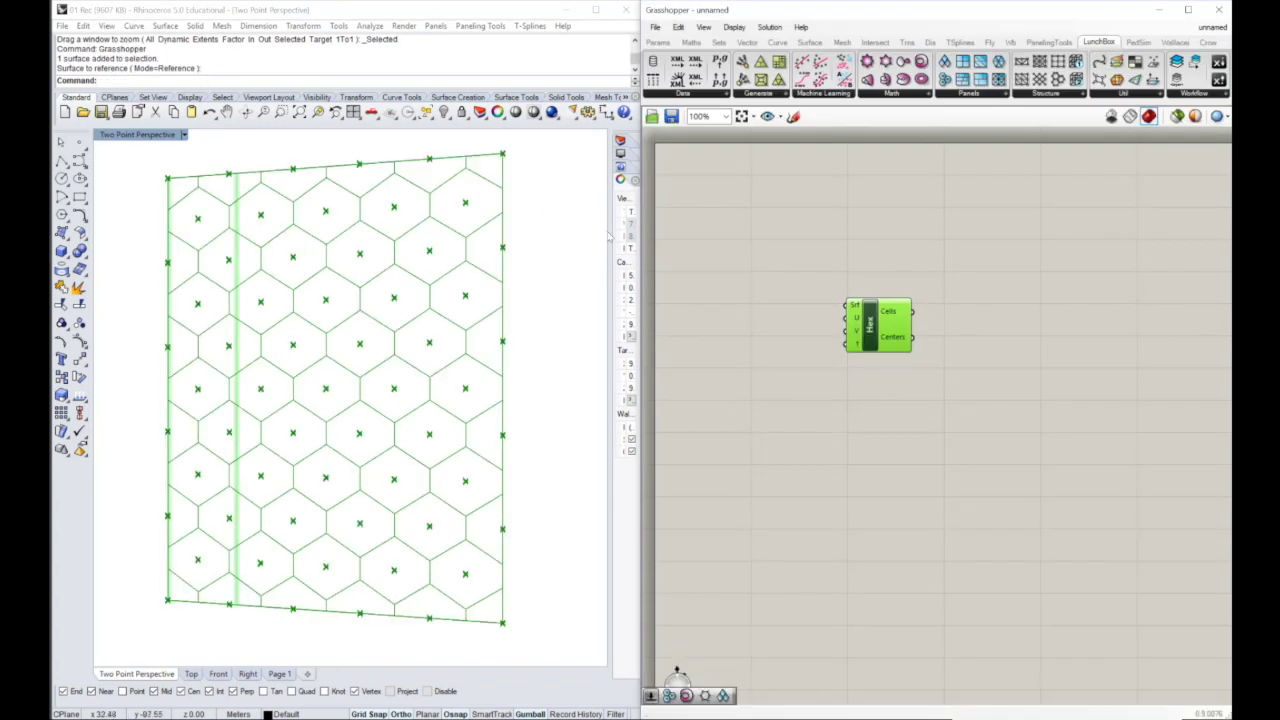
# Hide the original wall surface in the Rhino viewport.
pyautogui.click(503, 228)
pyautogui.write('Hide')
pyautogui.press('Return')
pyautogui.click(798, 337)
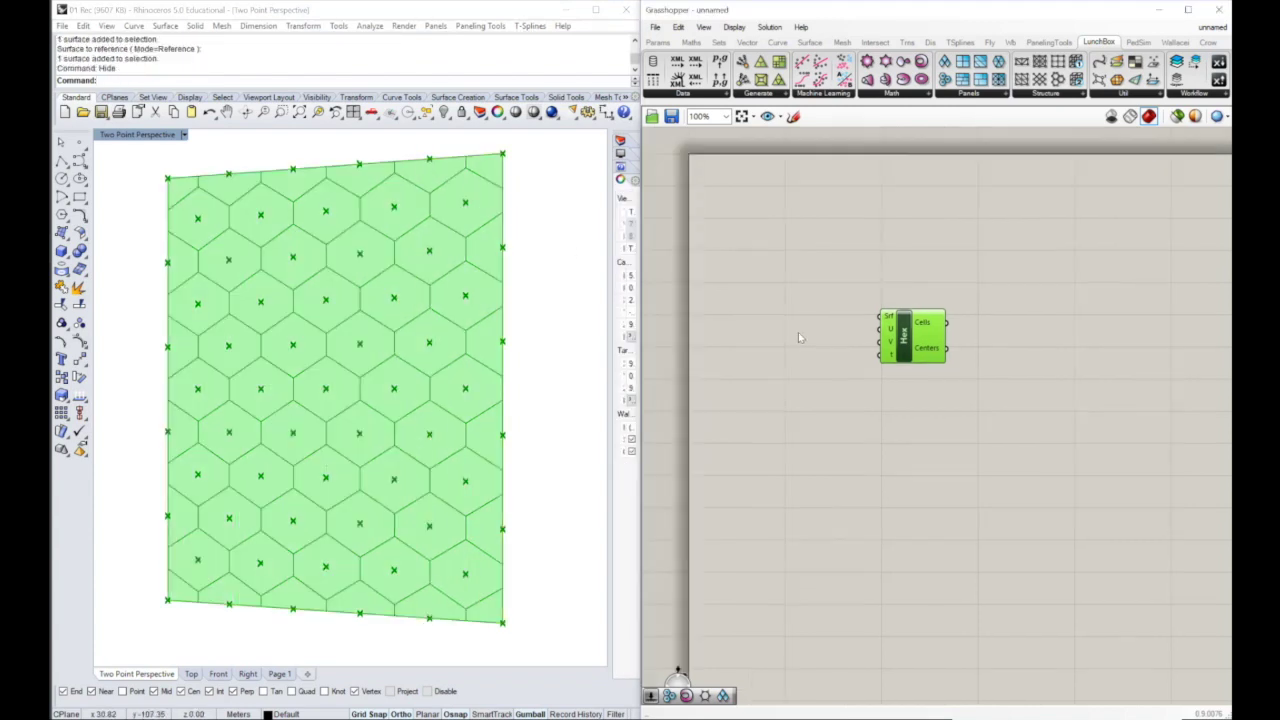
# Connect integer sliders to the Hex component's U and V divisions and set them to 11 and 9.
pyautogui.doubleClick(787, 325)
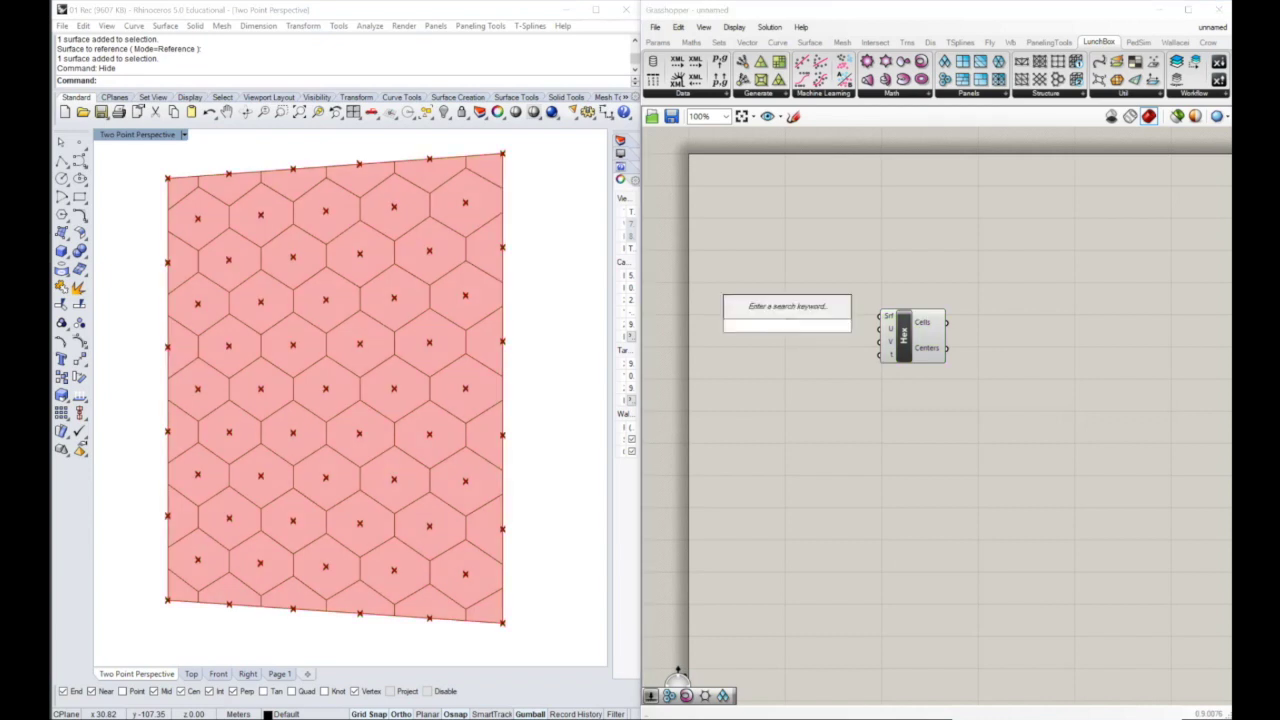
pyautogui.write('1<1')
pyautogui.press('Return')
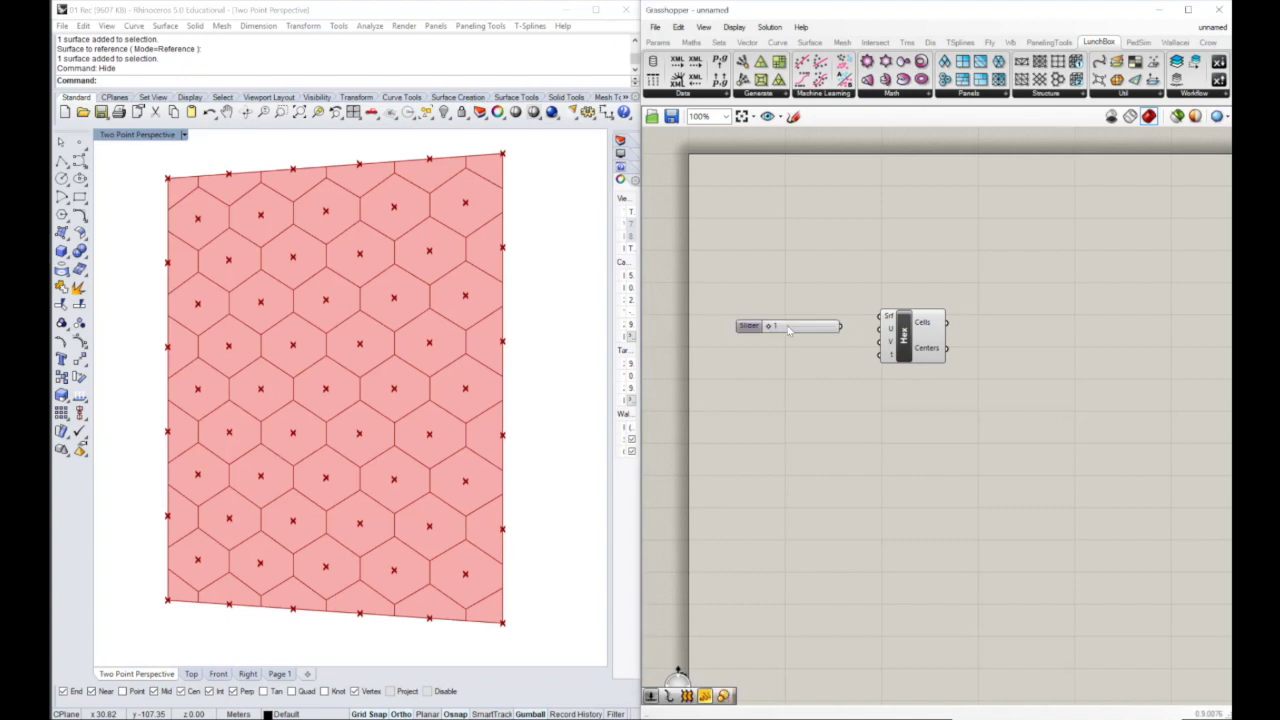
pyautogui.moveTo(815, 335); pyautogui.dragTo(880, 342)
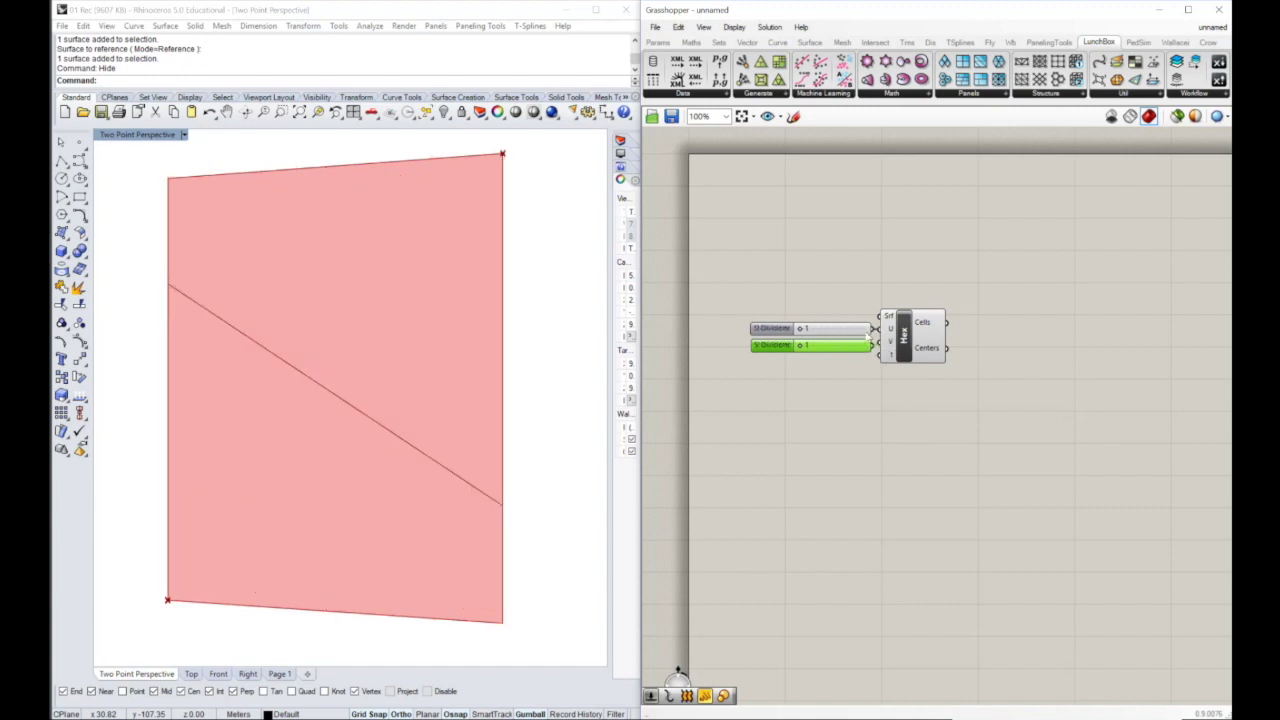
pyautogui.moveTo(803, 329); pyautogui.dragTo(836, 346)
# Connect a 0.3 slider to the Hex component's t parameter and align the component beside its sliders.
pyautogui.doubleClick(848, 394)
pyautogui.write('0.3')
pyautogui.press('Return')
pyautogui.moveTo(886, 397); pyautogui.dragTo(916, 345)
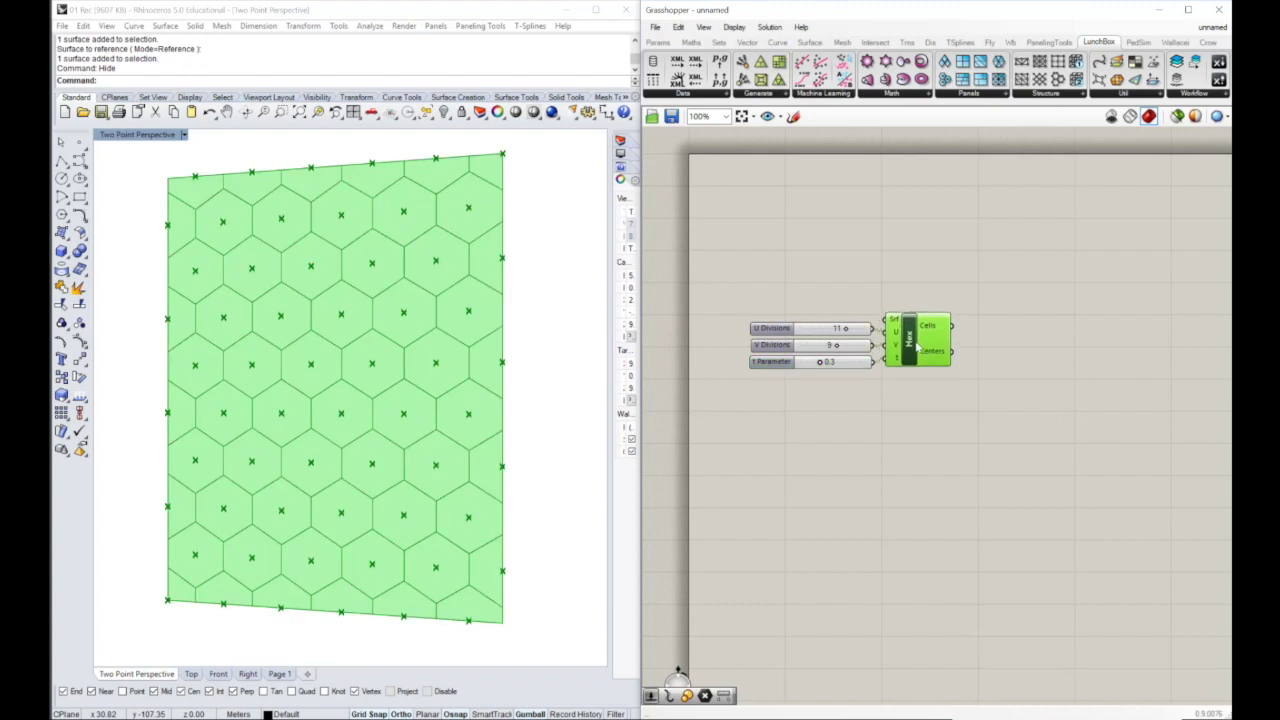
pyautogui.click(929, 280)
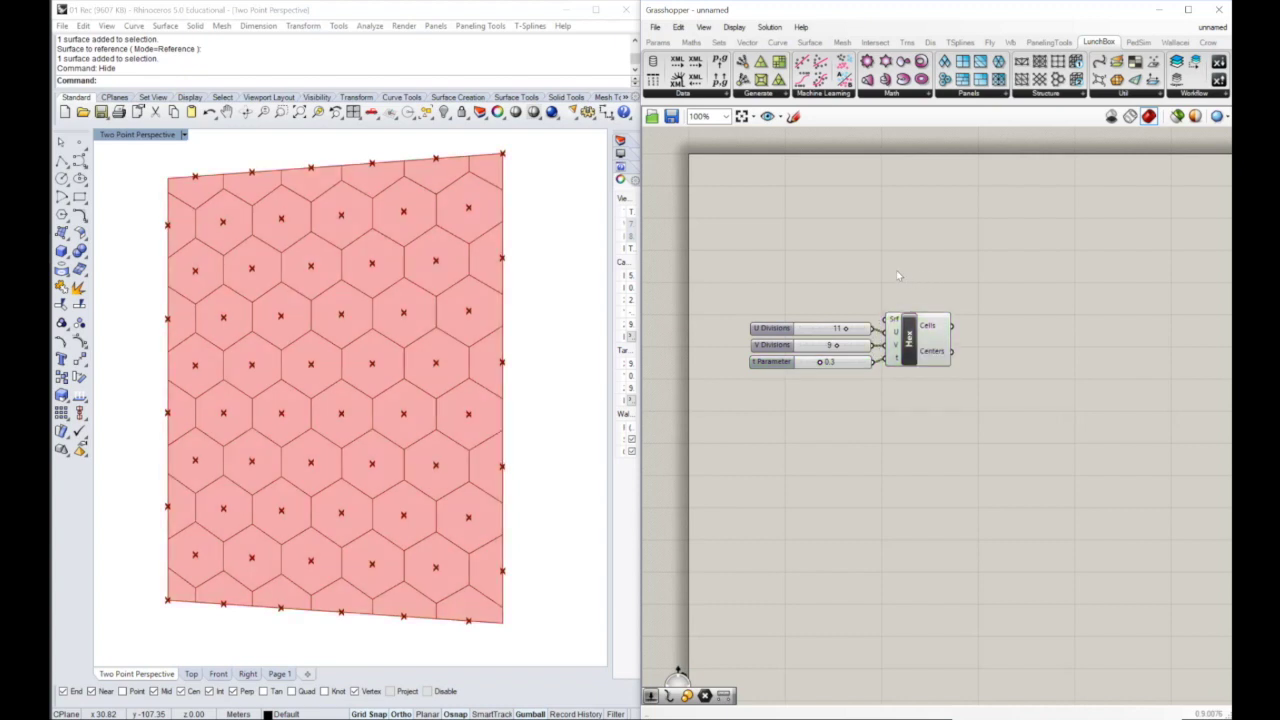
# Add an Explode curve component and feed it the Cells output of the Hex component.
pyautogui.moveTo(1003, 290); pyautogui.dragTo(988, 286, button='right')
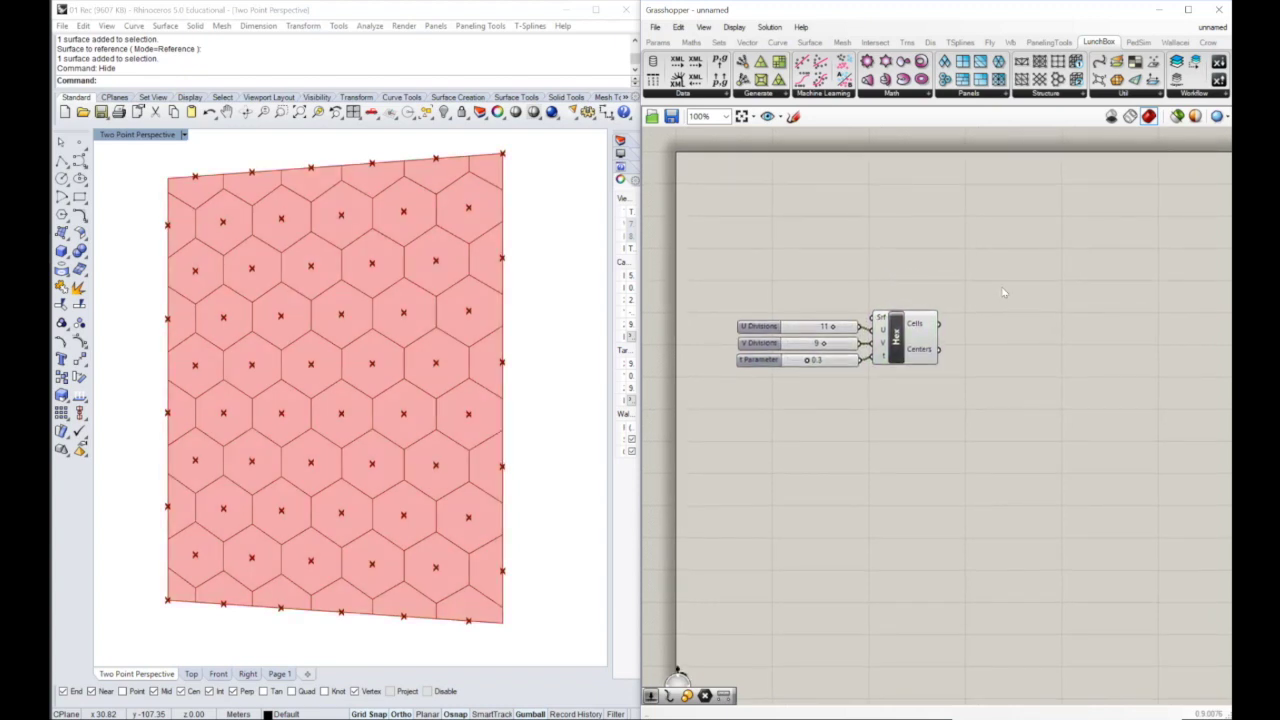
pyautogui.doubleClick(995, 343)
pyautogui.doubleClick(1060, 345)
pyautogui.write('expl')
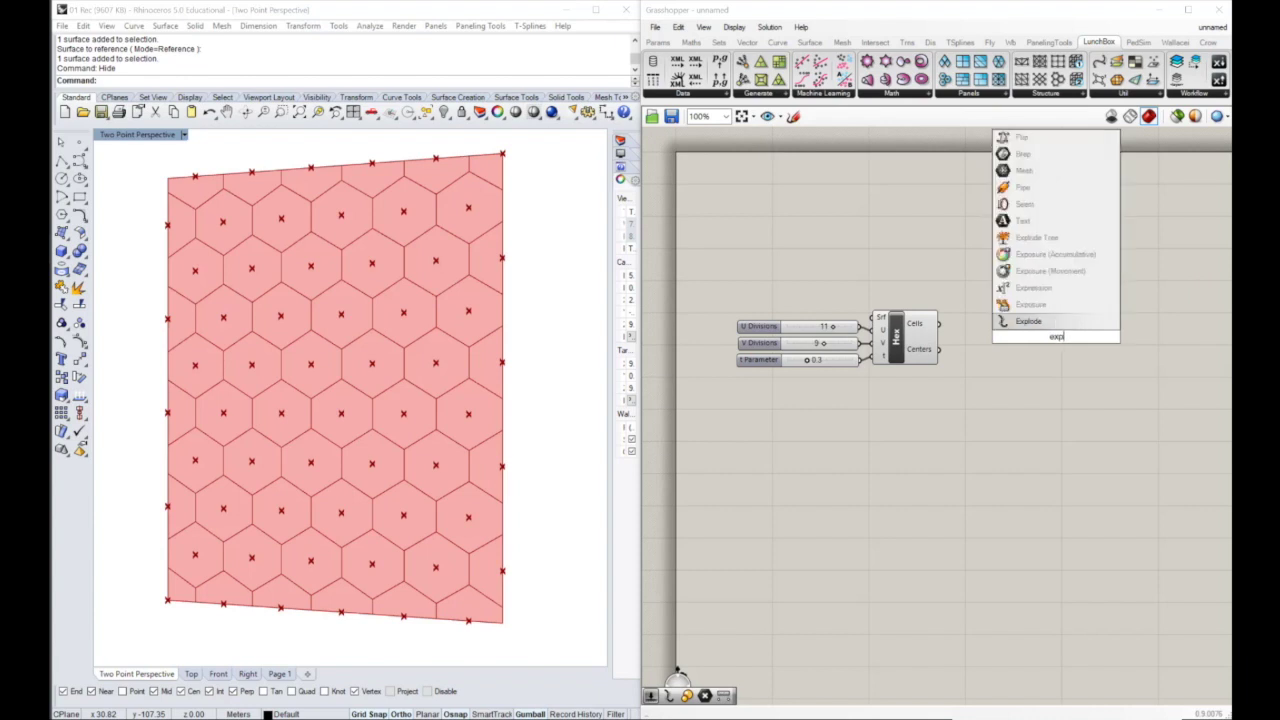
pyautogui.press('Return')
pyautogui.moveTo(1042, 334); pyautogui.dragTo(1003, 333)
pyautogui.moveTo(1033, 333); pyautogui.dragTo(1004, 329, button='right')
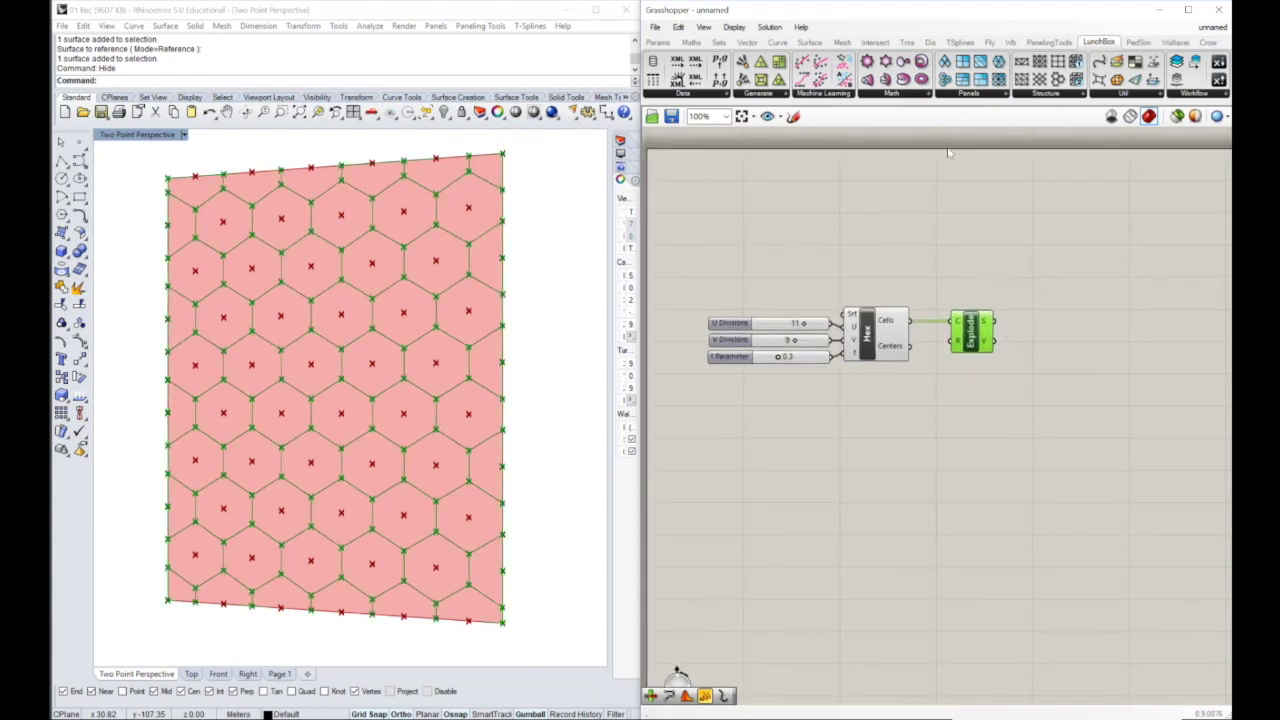
# Check the segment lists of the exploded cells in a temporary panel on the Explode component and delete the panel.
pyautogui.click(657, 42)
pyautogui.moveTo(820, 79); pyautogui.dragTo(1086, 321)
pyautogui.moveTo(996, 322); pyautogui.dragTo(1213, 446)
pyautogui.click(1083, 326)
pyautogui.moveTo(1166, 407); pyautogui.dragTo(1097, 393, button='right')
pyautogui.moveTo(1061, 377); pyautogui.dragTo(1053, 327)
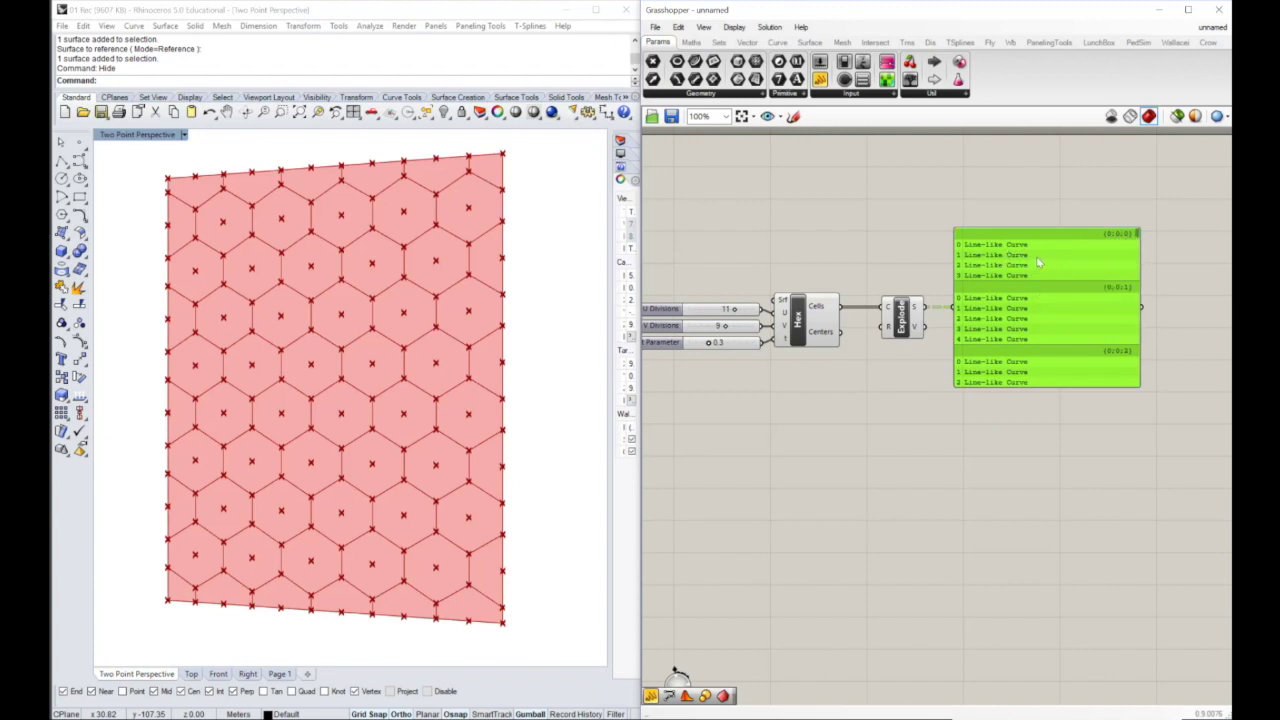
pyautogui.moveTo(1038, 255); pyautogui.dragTo(1061, 252, button='right')
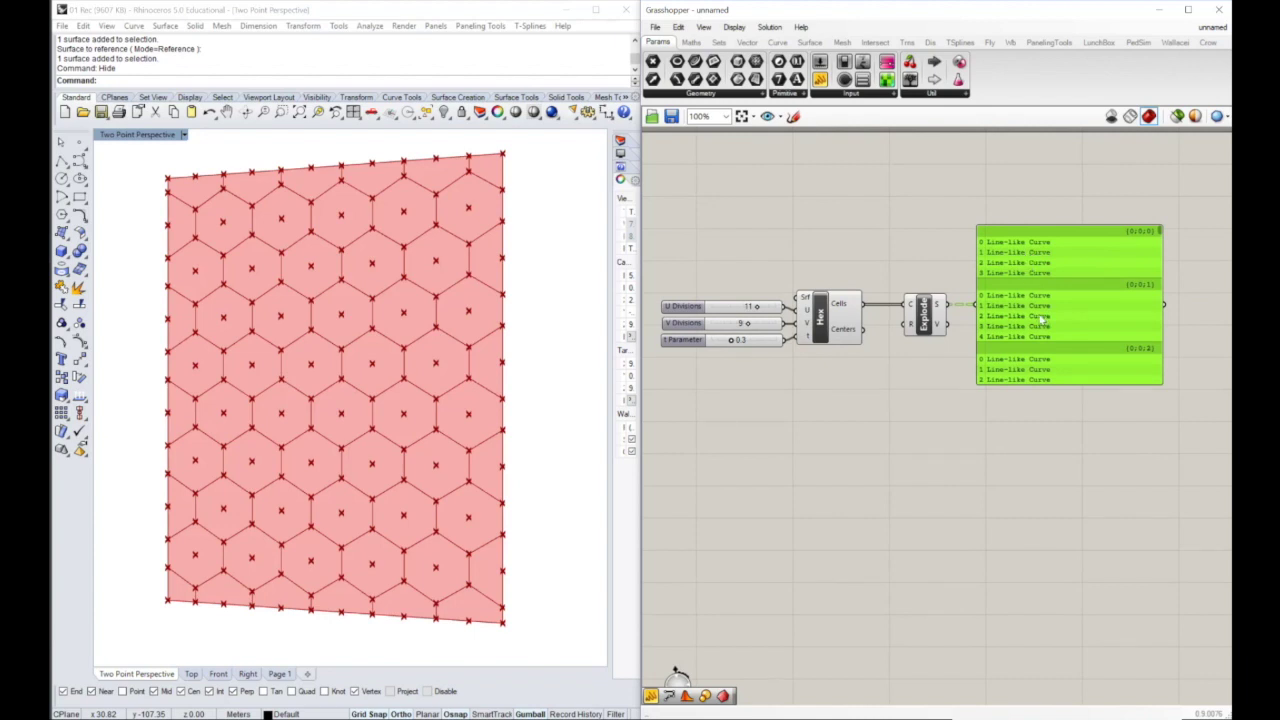
pyautogui.moveTo(1160, 231); pyautogui.dragTo(1161, 252)
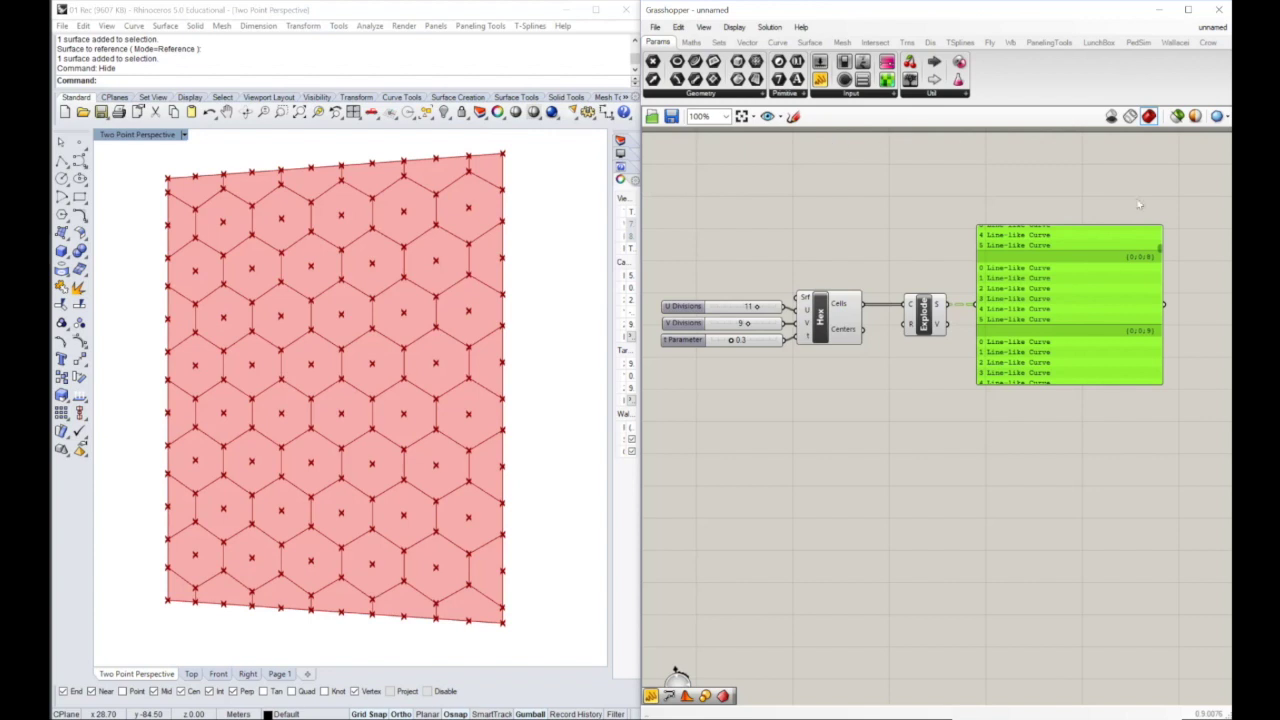
pyautogui.click(678, 27)
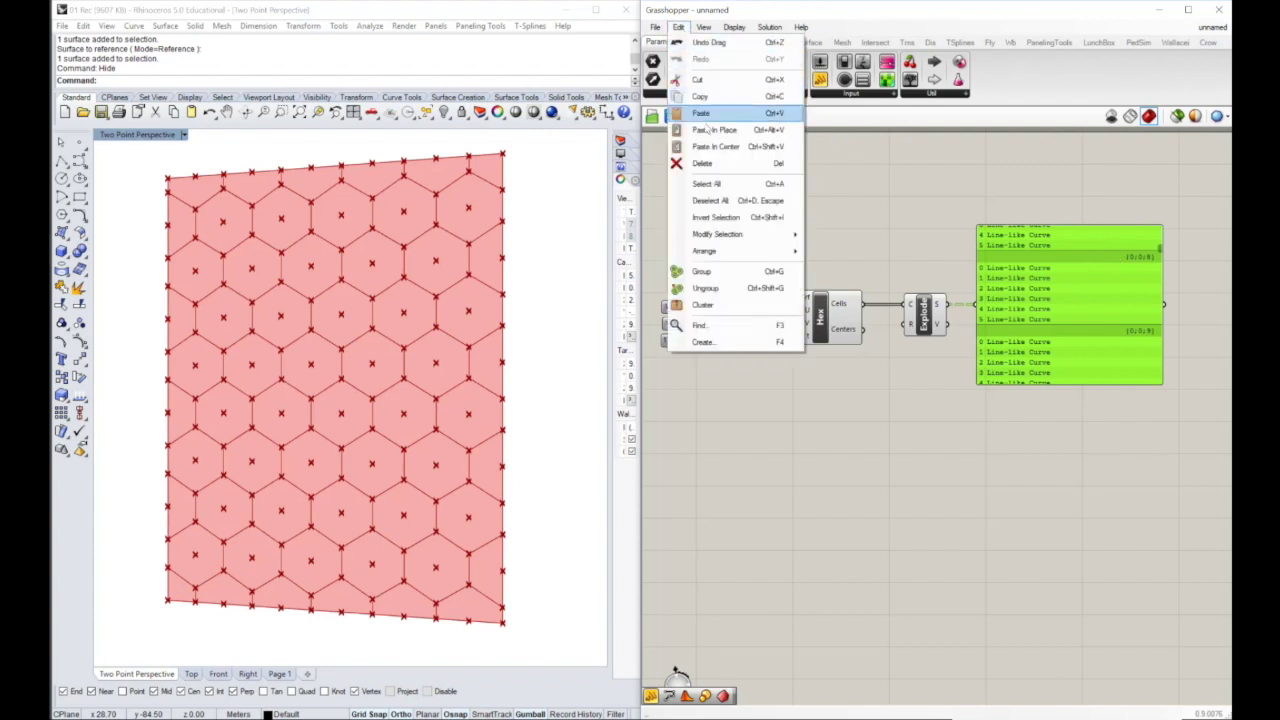
pyautogui.click(700, 162)
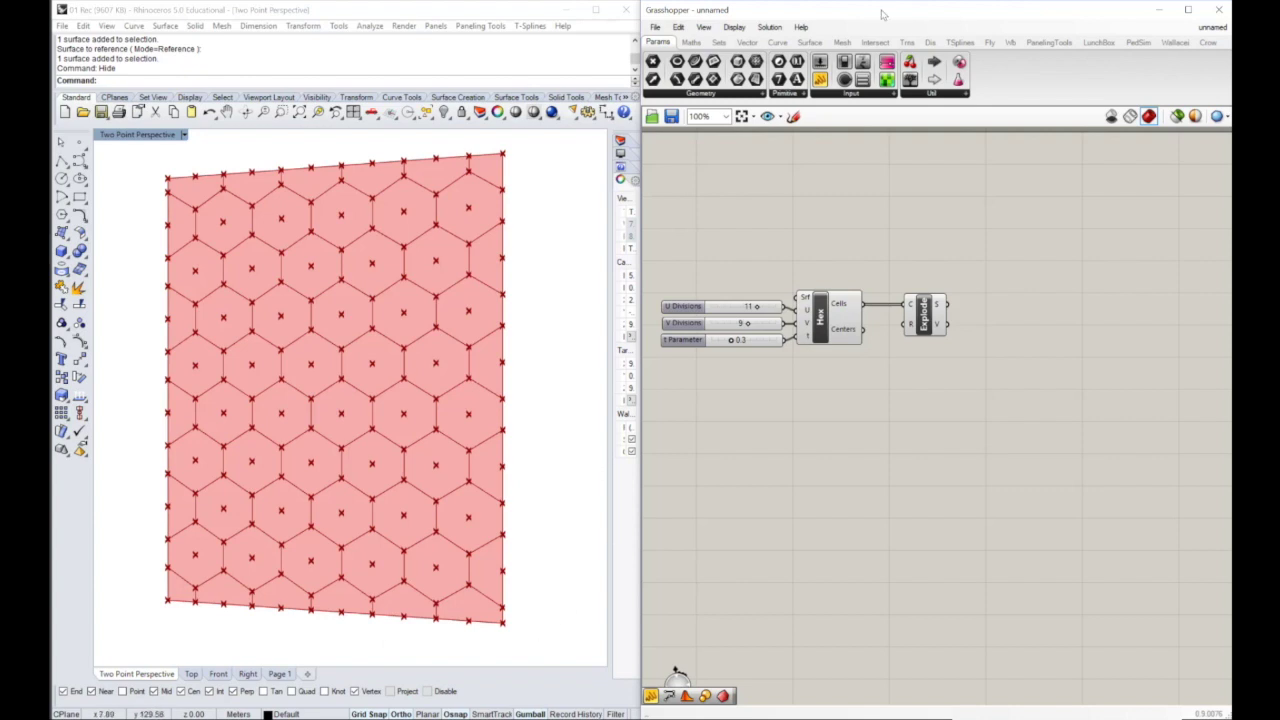
# Add a Prune Tree component and connect the Explode component's segments output to its tree input.
pyautogui.click(719, 42)
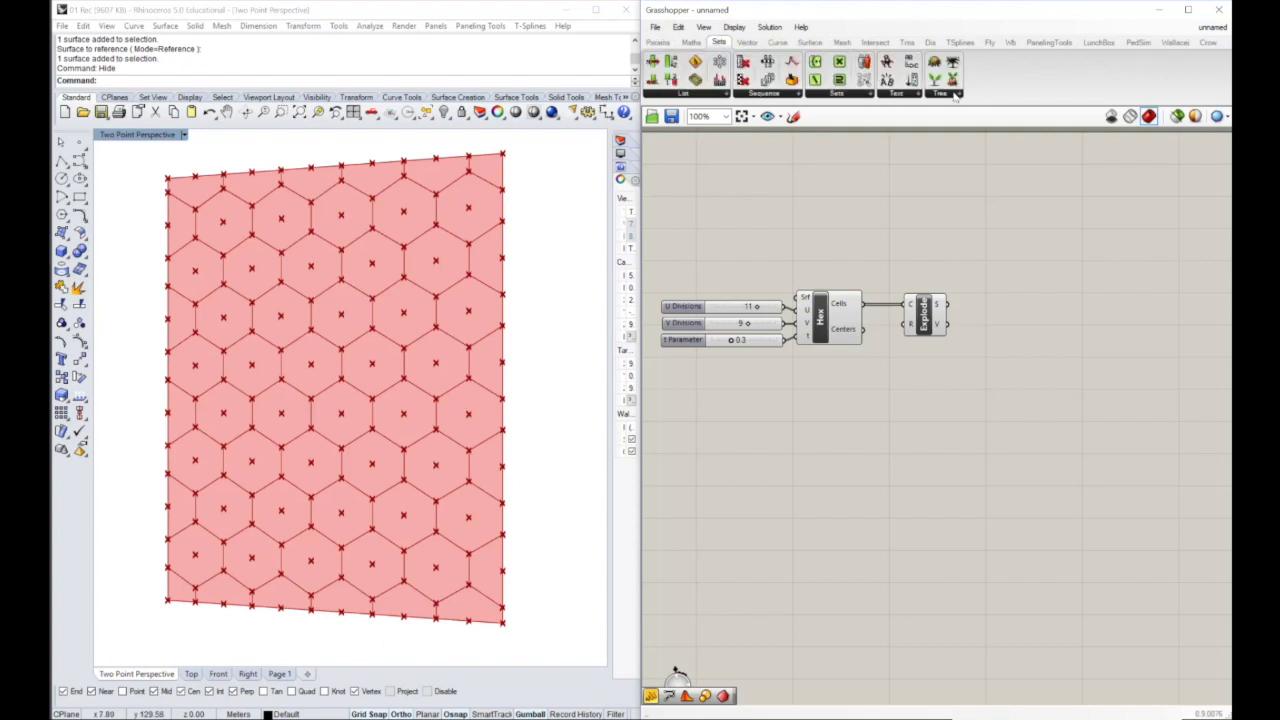
pyautogui.click(955, 94)
pyautogui.click(1055, 131)
pyautogui.click(990, 312)
pyautogui.moveTo(980, 306); pyautogui.dragTo(1003, 314)
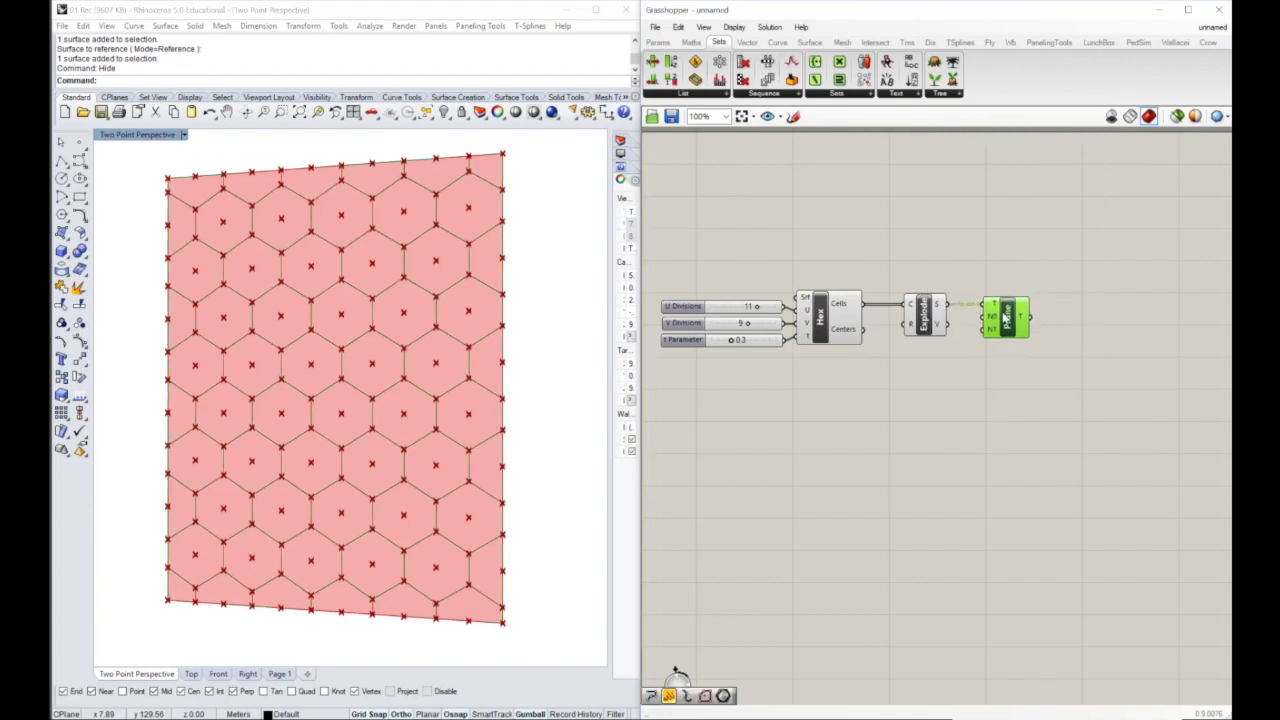
# Set the Prune component's minimum branch size (N0) so that only complete six-segment cells are kept.
pyautogui.rightClick(993, 319)
pyautogui.moveTo(1037, 447)
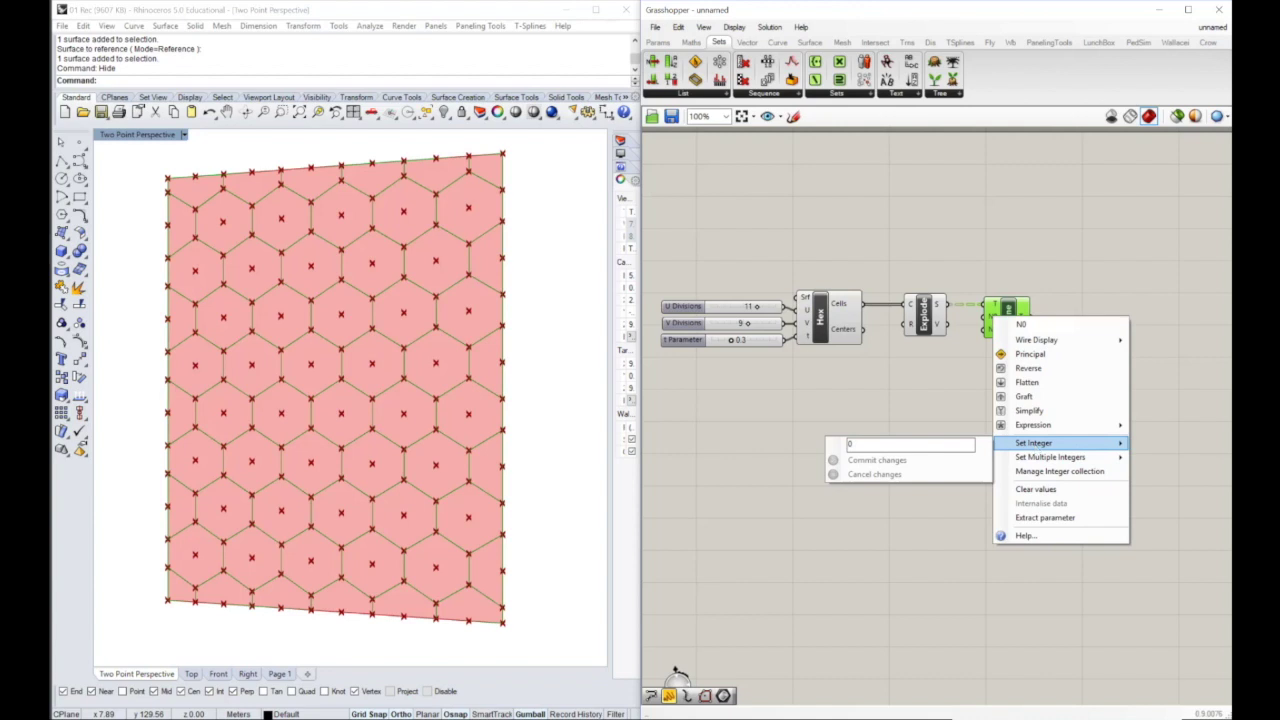
pyautogui.click(853, 444)
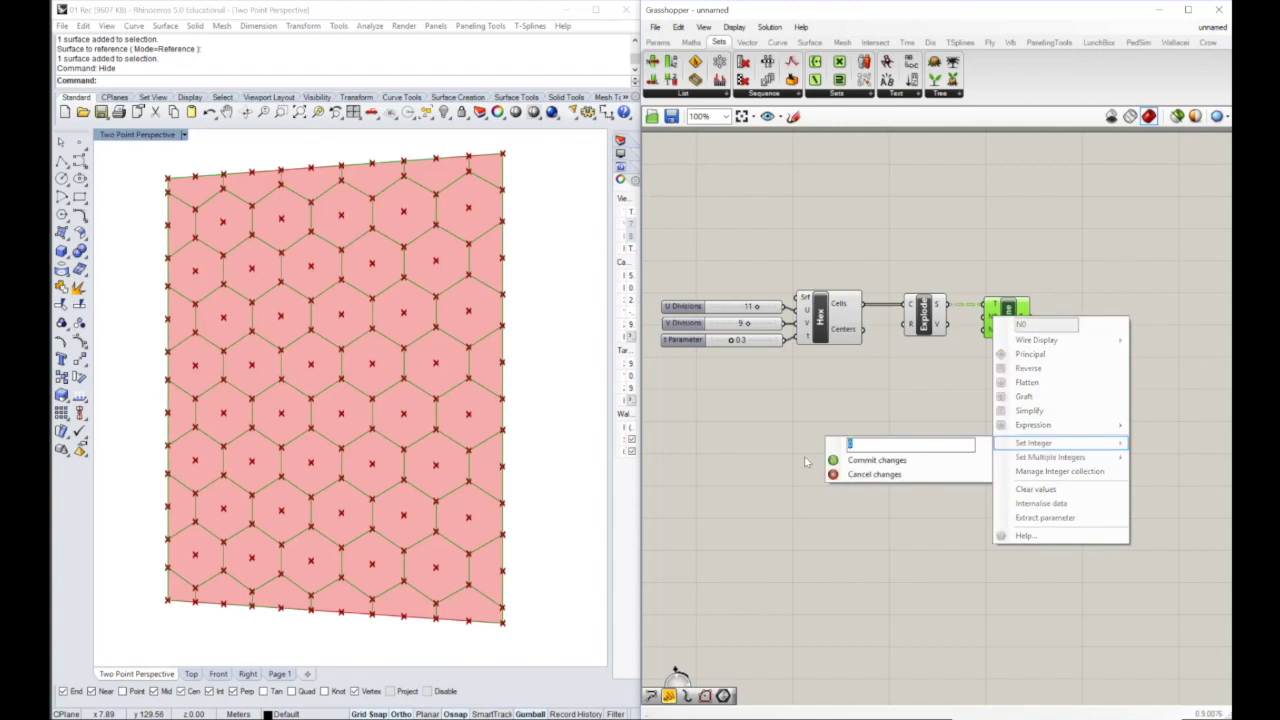
pyautogui.click(878, 461)
# Attach an enlarged panel to the Prune component's output to examine the remaining branches and their segments.
pyautogui.click(658, 42)
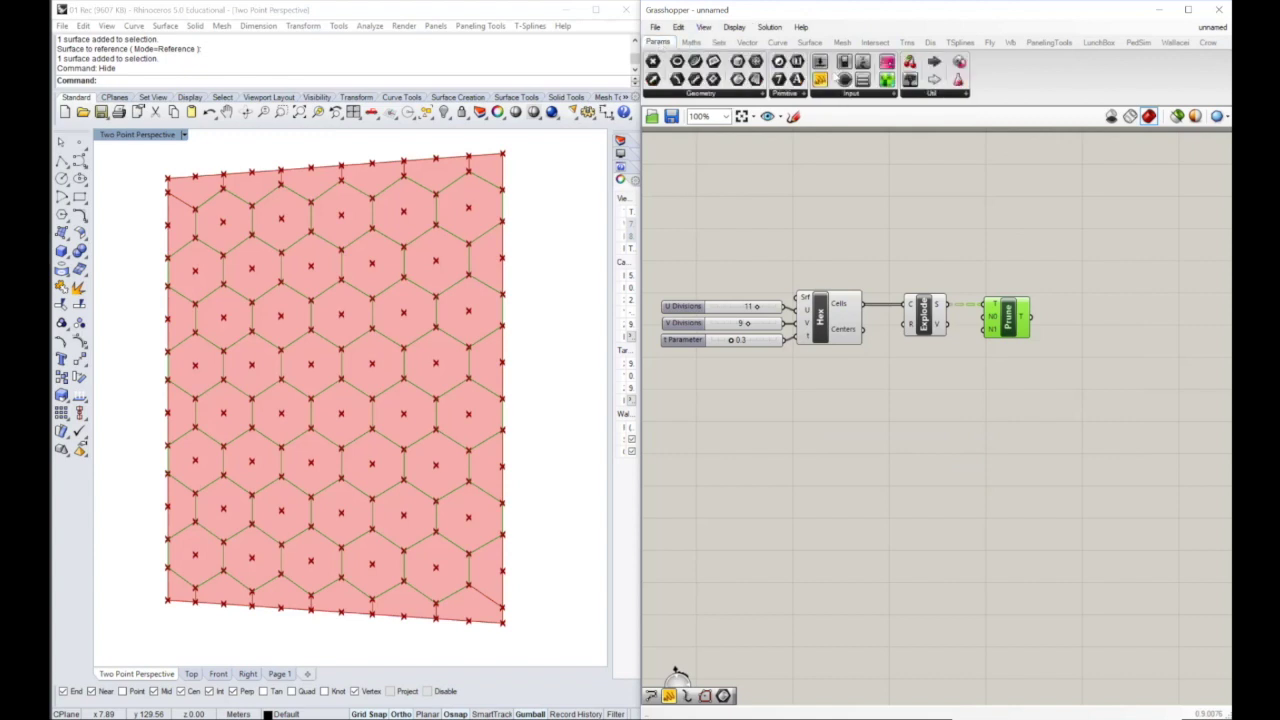
pyautogui.click(821, 79)
pyautogui.click(1124, 316)
pyautogui.moveTo(1130, 318); pyautogui.dragTo(1068, 315, button='right')
pyautogui.moveTo(1068, 315); pyautogui.dragTo(1062, 319)
pyautogui.moveTo(967, 314); pyautogui.dragTo(1004, 315)
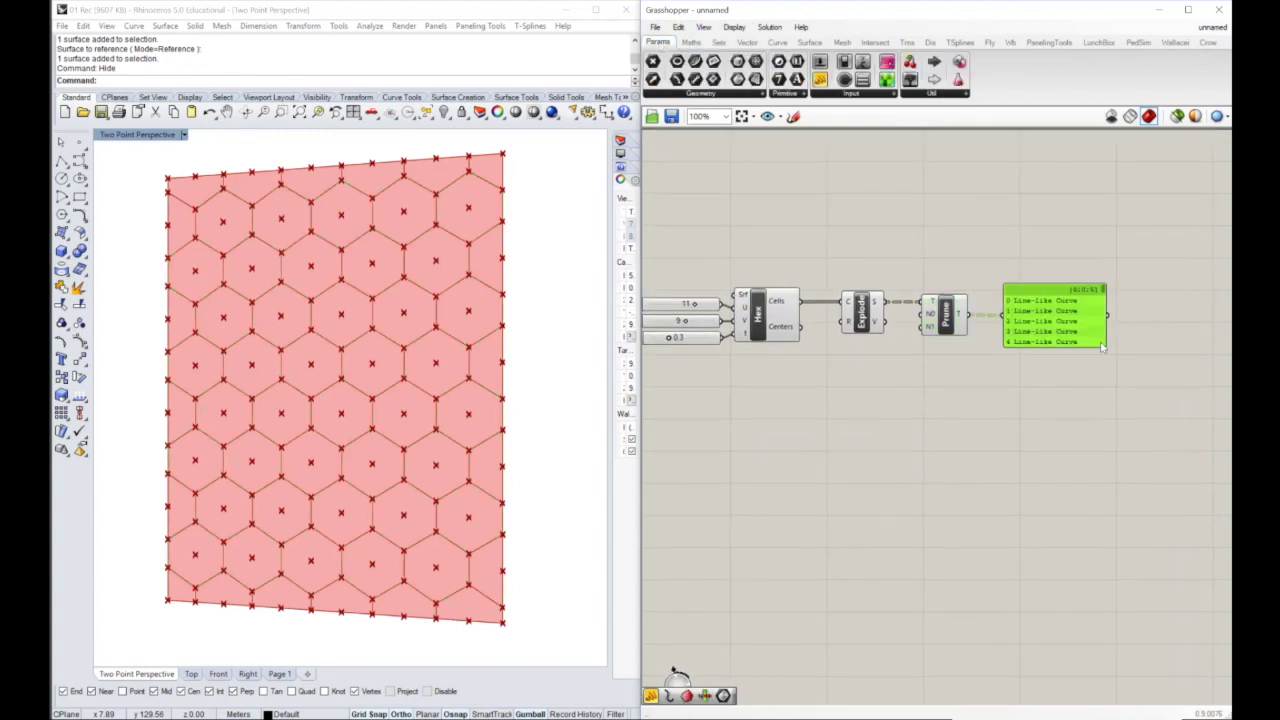
pyautogui.moveTo(1104, 344); pyautogui.dragTo(1180, 440)
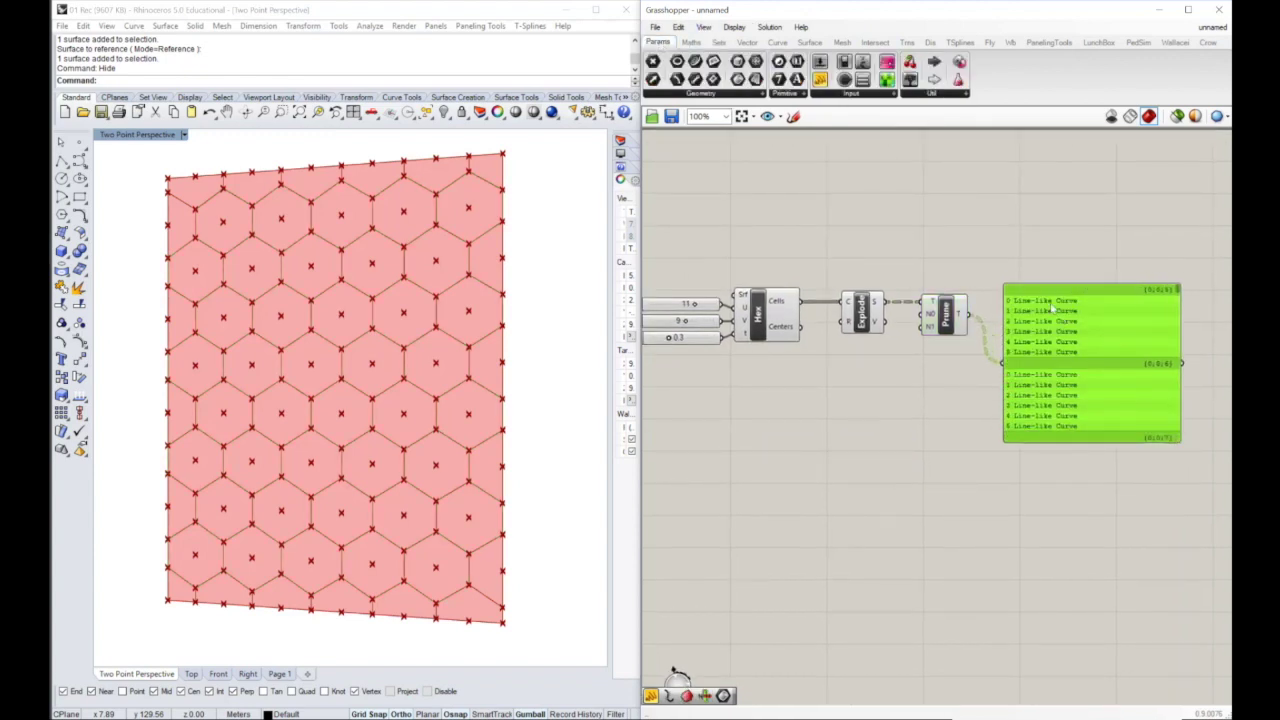
pyautogui.moveTo(1133, 308); pyautogui.dragTo(1122, 281)
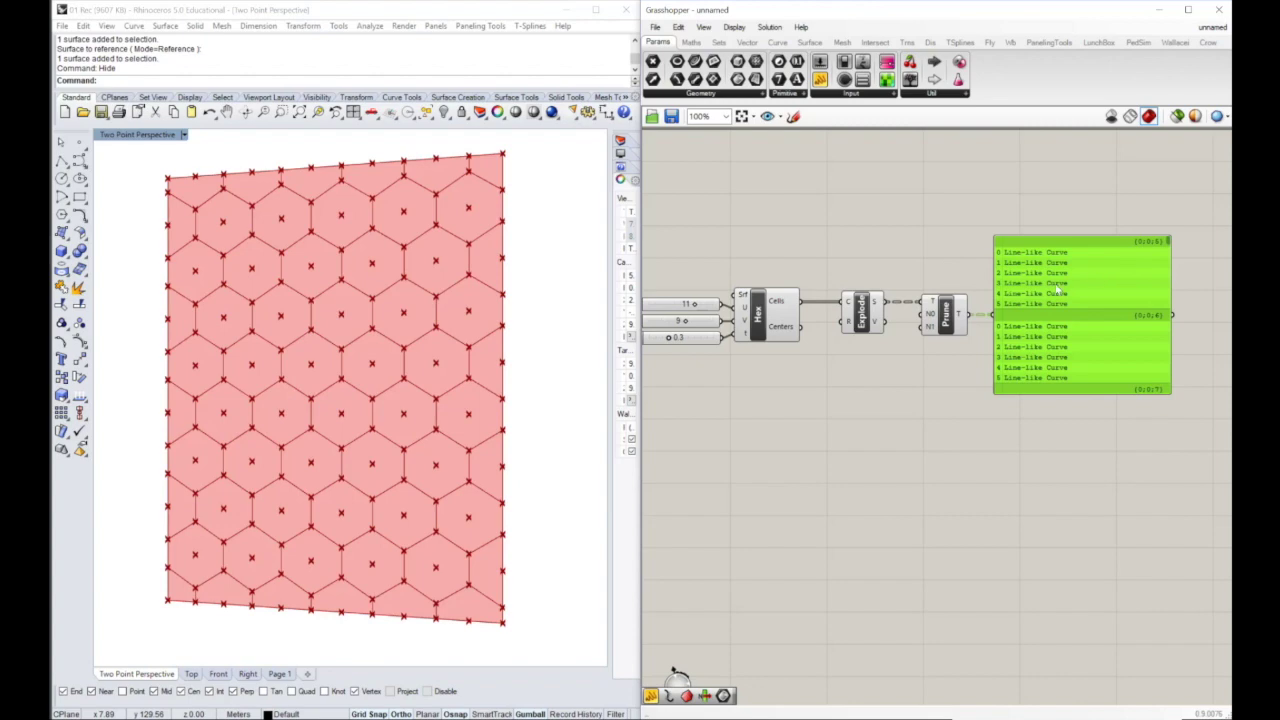
pyautogui.moveTo(801, 268); pyautogui.dragTo(853, 270, button='right')
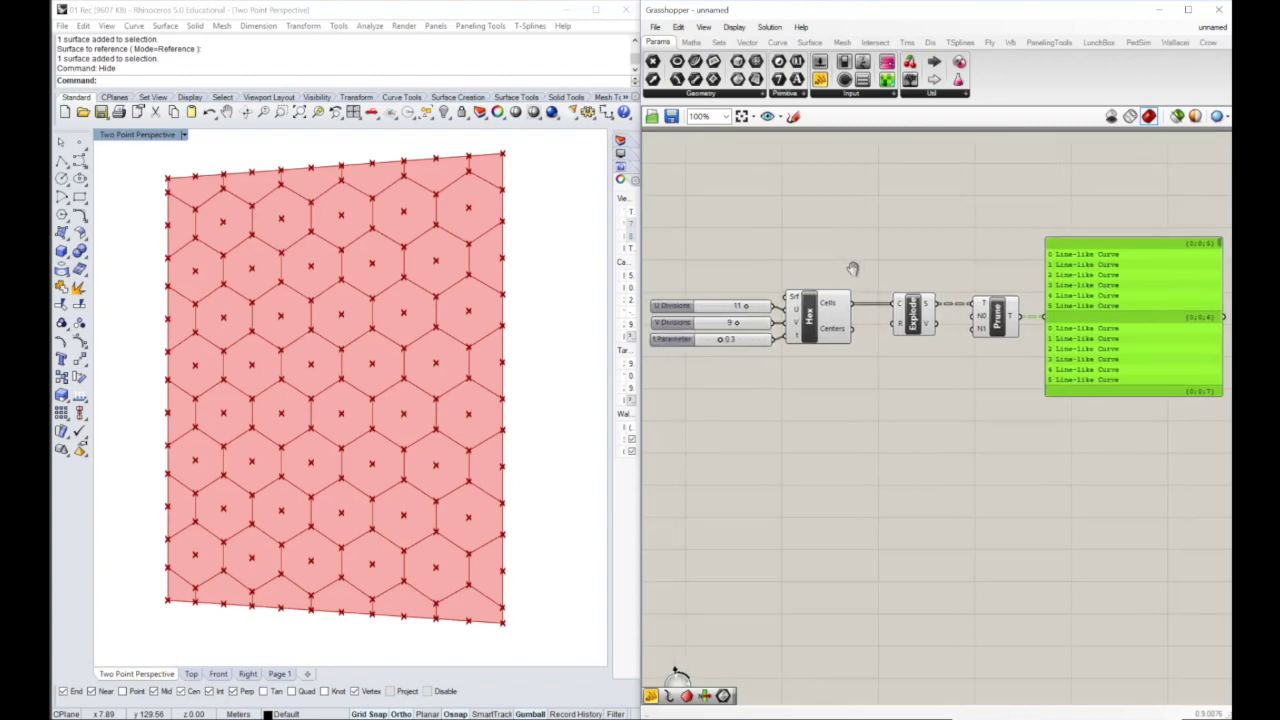
# Turn off the preview of the Hex and Explode components.
pyautogui.click(817, 320)
pyautogui.middleClick(817, 320)
pyautogui.click(857, 285)
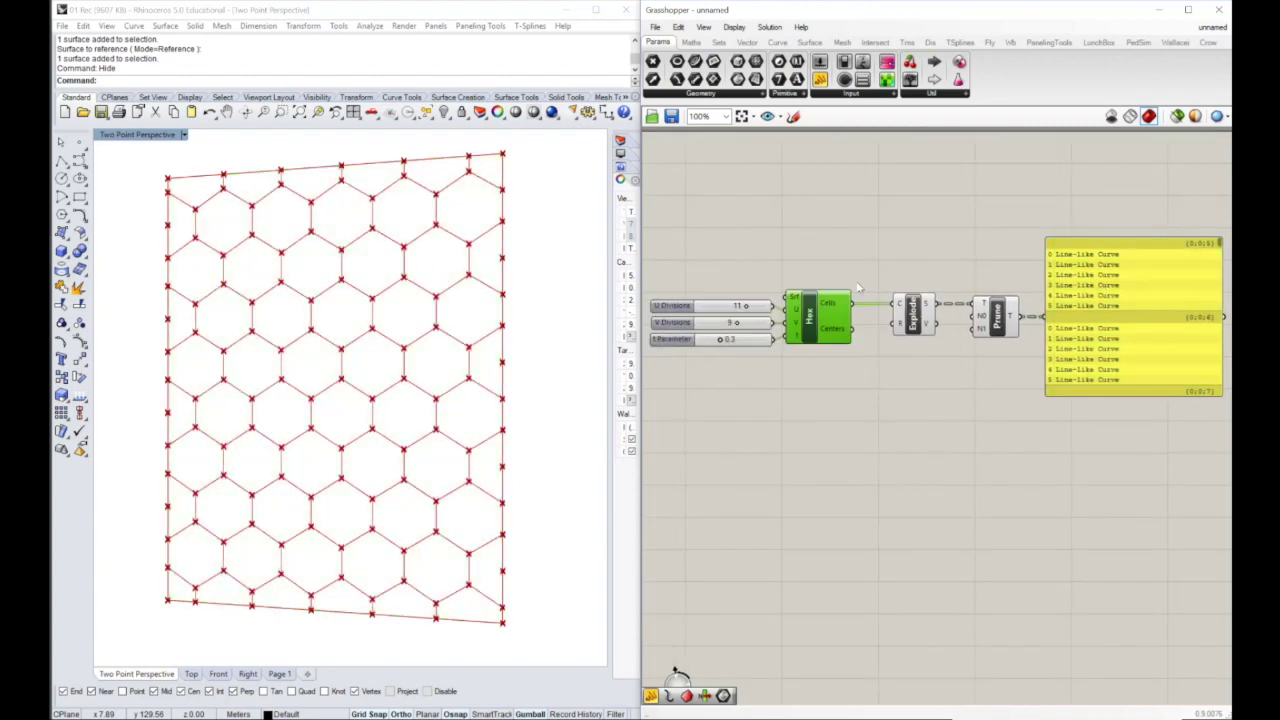
pyautogui.click(927, 320)
pyautogui.press('space')
pyautogui.click(965, 279)
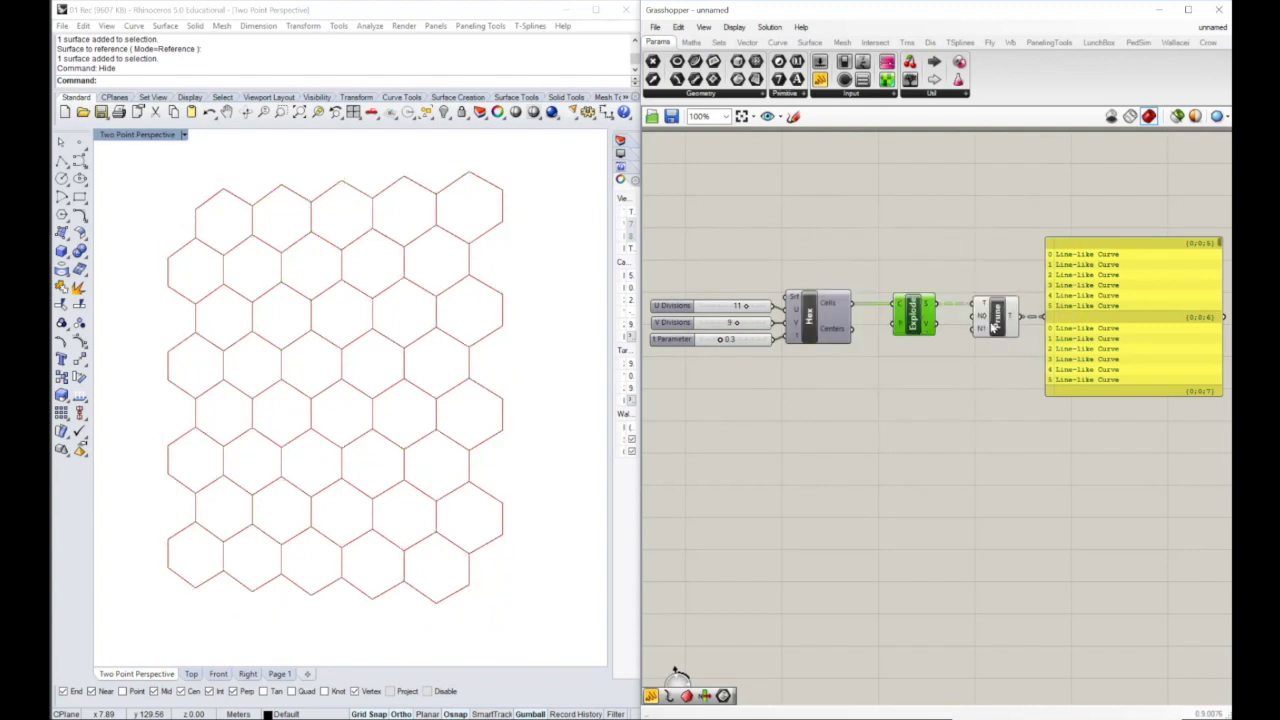
# Highlight the pruned cells in the viewport and delete the panel on the Prune output.
pyautogui.click(996, 316)
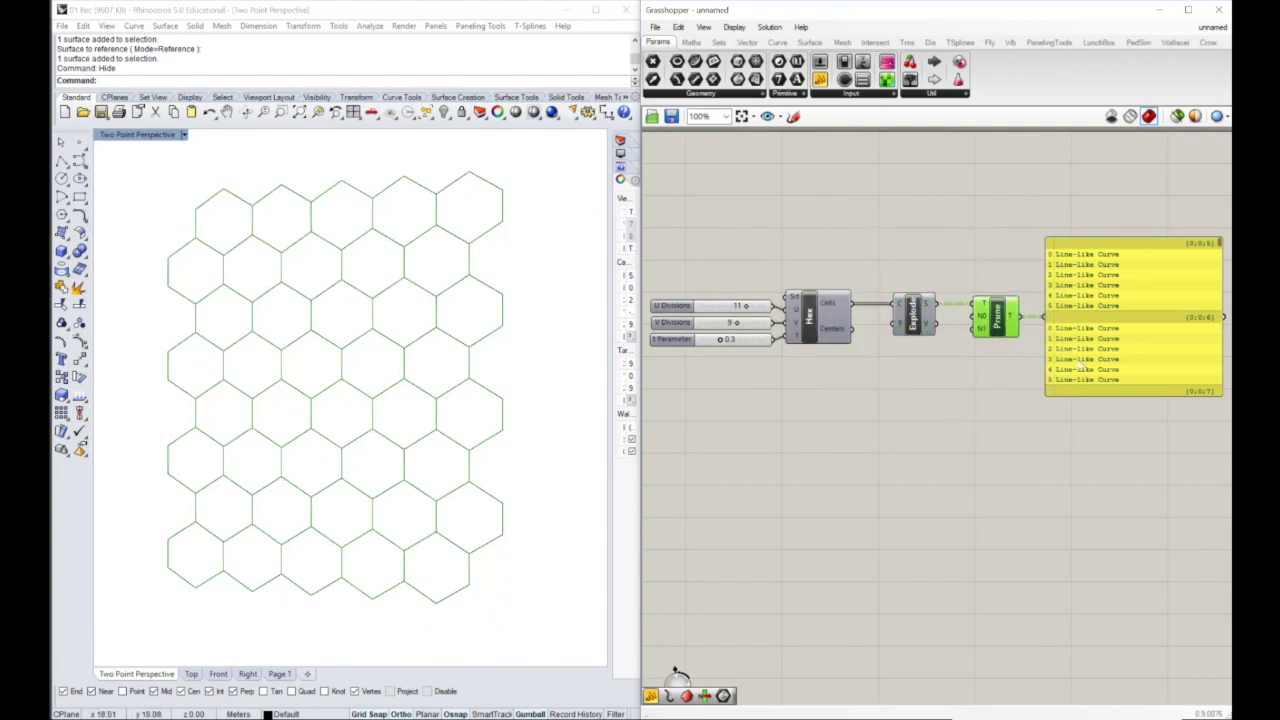
pyautogui.click(1098, 280)
pyautogui.press('Delete')
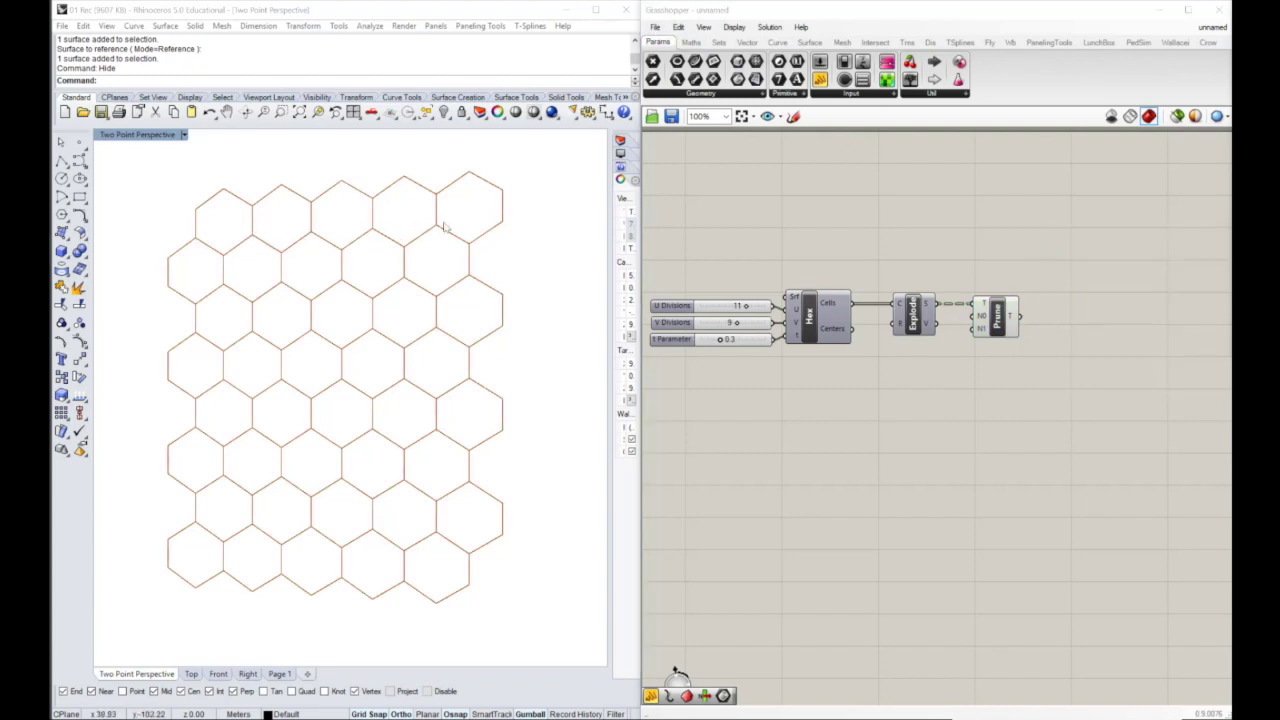
# Add a second Explode component and connect the Prune component's output to its curve input.
pyautogui.moveTo(1077, 362); pyautogui.dragTo(906, 347, button='right')
pyautogui.doubleClick(906, 347)
pyautogui.write('6x')
pyautogui.click(910, 334)
pyautogui.moveTo(908, 337)
pyautogui.mouseDown()
pyautogui.moveTo(905, 320)
pyautogui.moveTo(874, 317)
pyautogui.moveTo(914, 345)
pyautogui.mouseUp()
# Add a List Item component and connect the second Explode component's vertices output to its list input.
pyautogui.doubleClick(985, 338)
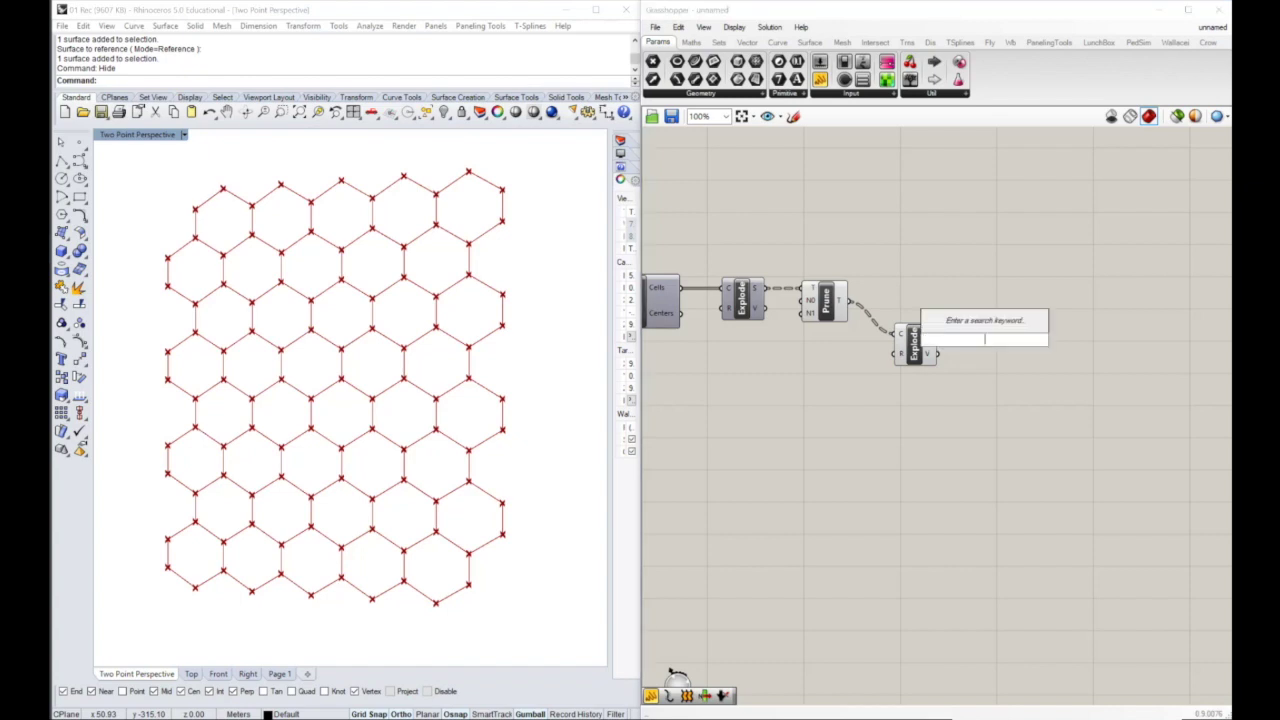
pyautogui.write('list')
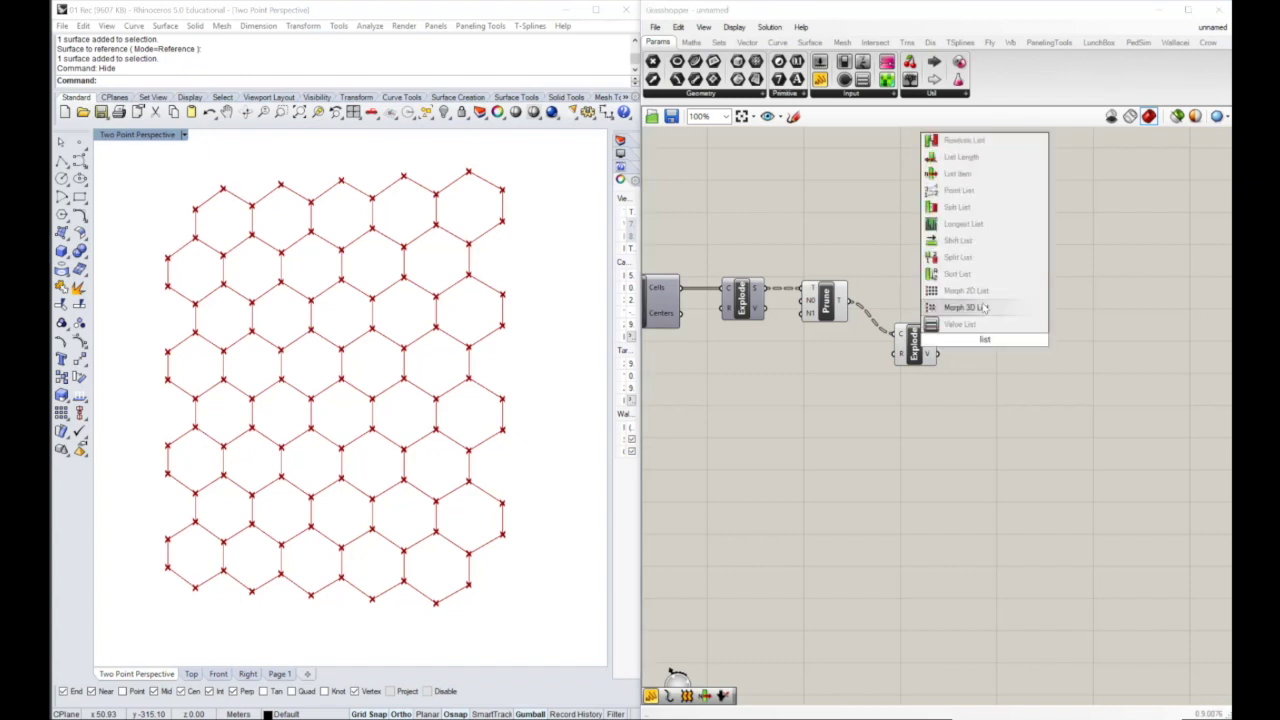
pyautogui.click(963, 174)
pyautogui.moveTo(999, 346); pyautogui.dragTo(1002, 381)
pyautogui.moveTo(938, 354); pyautogui.dragTo(981, 357)
# Check the vertices and the List Item output in a temporary panel and delete the panel.
pyautogui.click(1022, 365)
pyautogui.click(990, 376)
pyautogui.moveTo(843, 107); pyautogui.dragTo(1092, 400)
pyautogui.moveTo(938, 354); pyautogui.dragTo(1078, 404)
pyautogui.moveTo(1007, 367); pyautogui.dragTo(1044, 454)
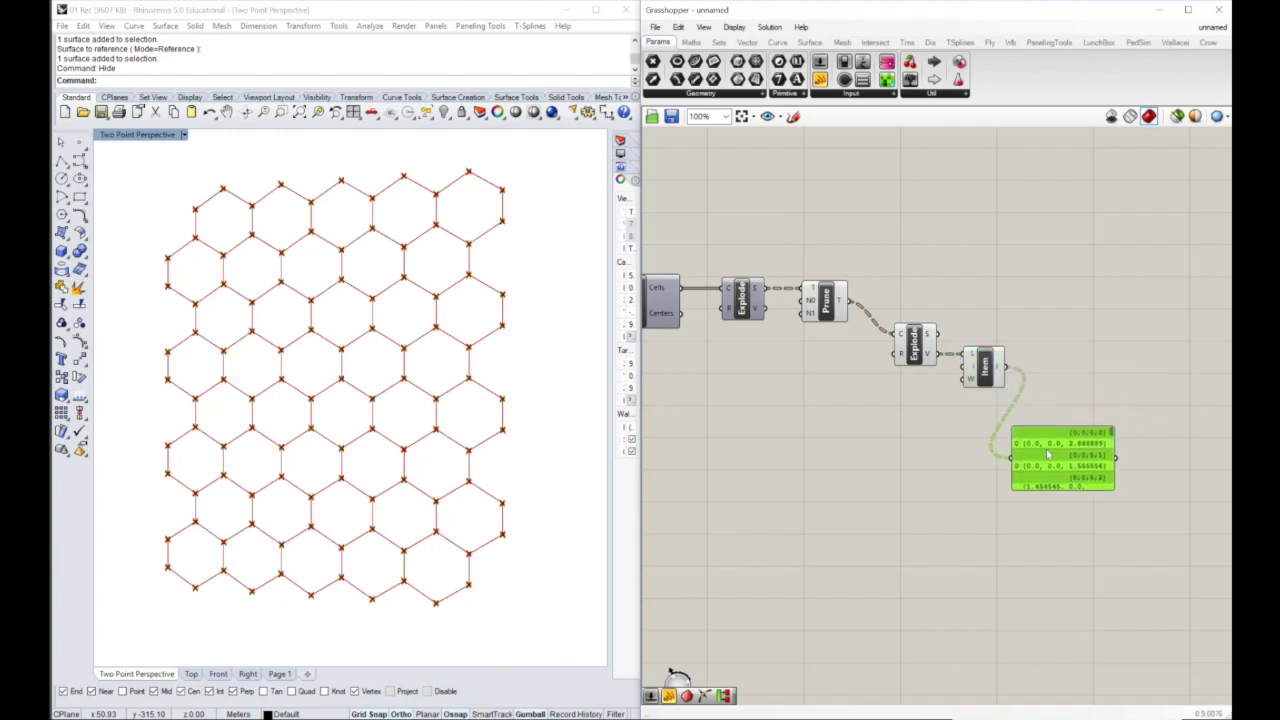
pyautogui.click(680, 27)
pyautogui.click(702, 172)
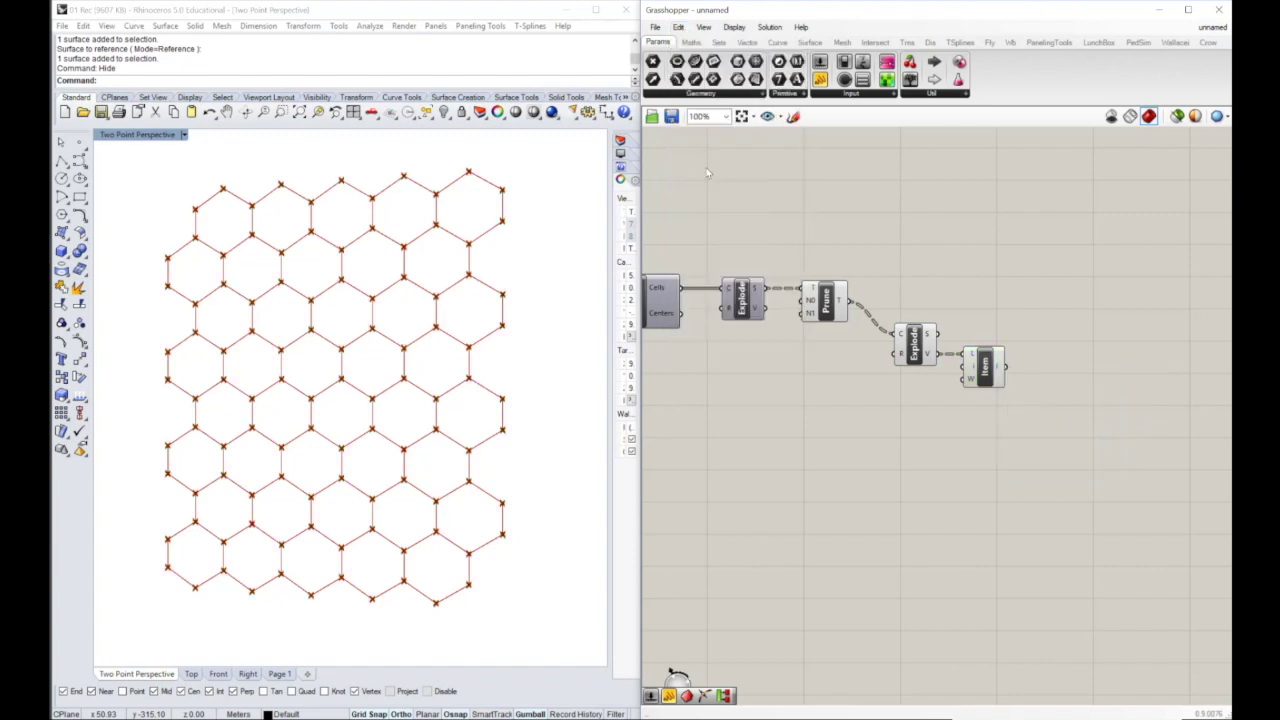
# Add an Average component in the free space beyond the List Item component.
pyautogui.moveTo(1020, 297); pyautogui.dragTo(889, 269, button='right')
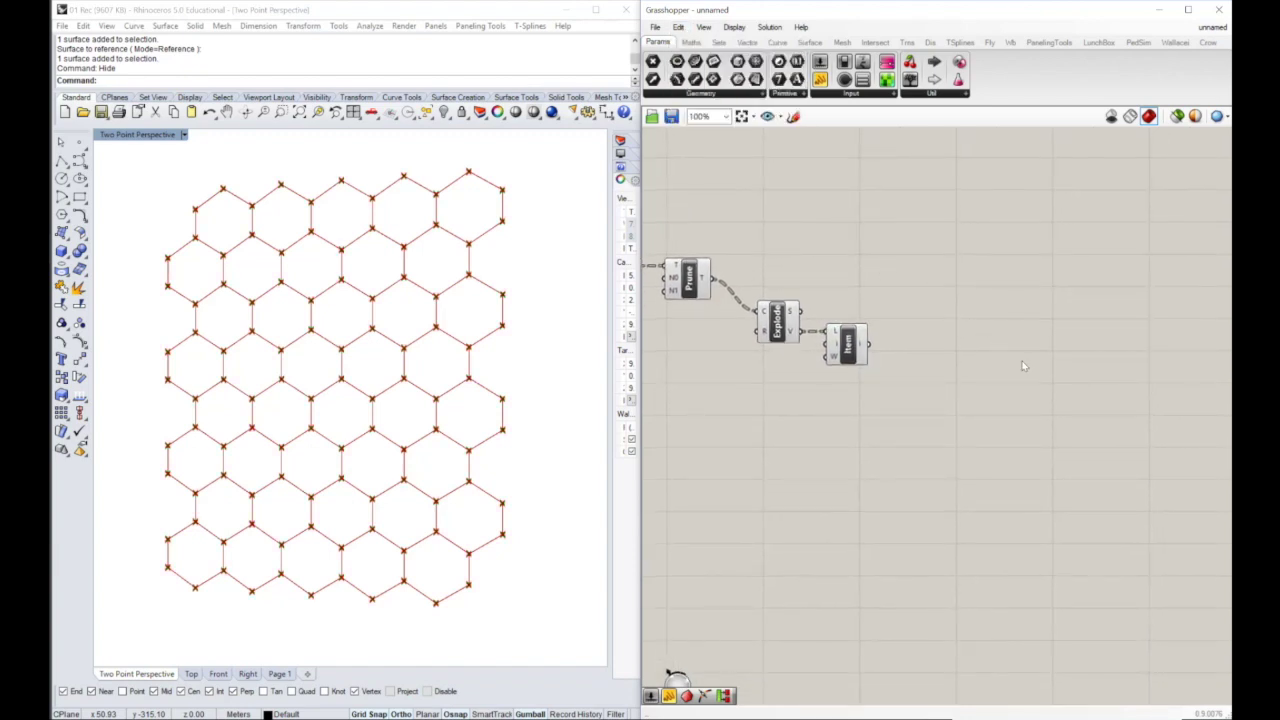
pyautogui.doubleClick(981, 352)
pyautogui.write('aver')
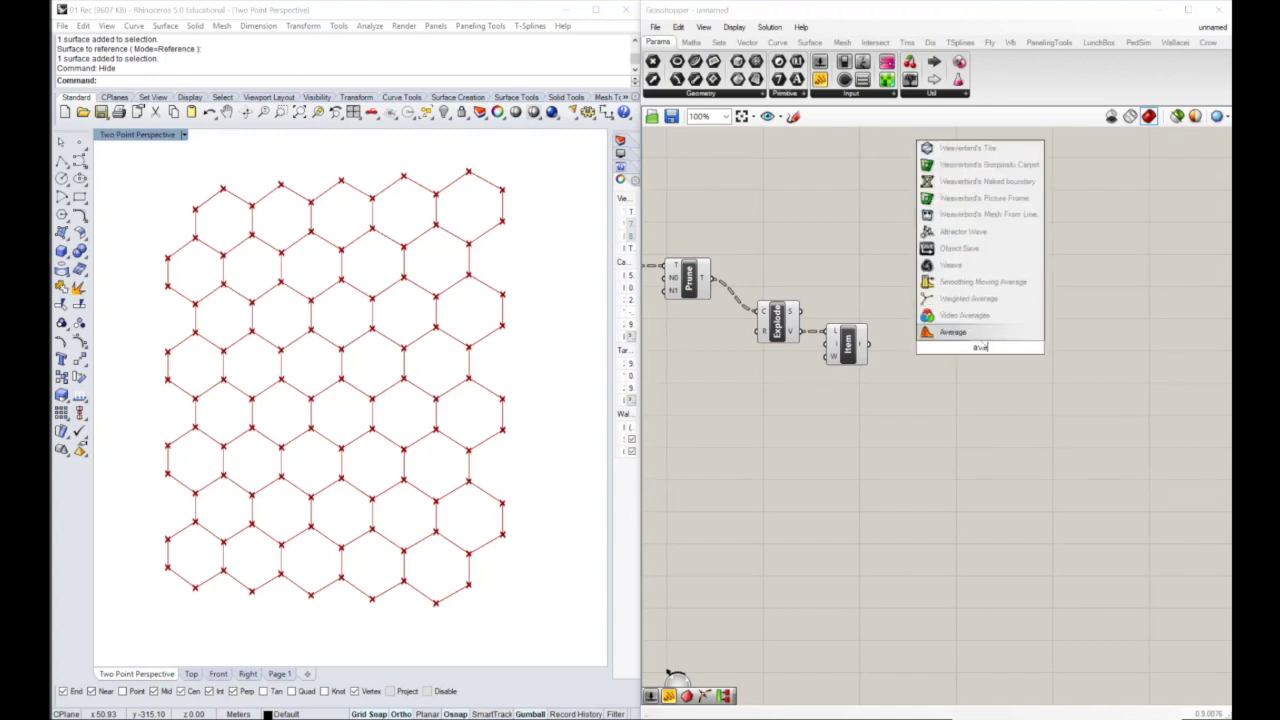
pyautogui.click(979, 334)
pyautogui.moveTo(977, 347)
pyautogui.mouseDown()
pyautogui.moveTo(934, 346)
pyautogui.moveTo(994, 346)
pyautogui.mouseUp()
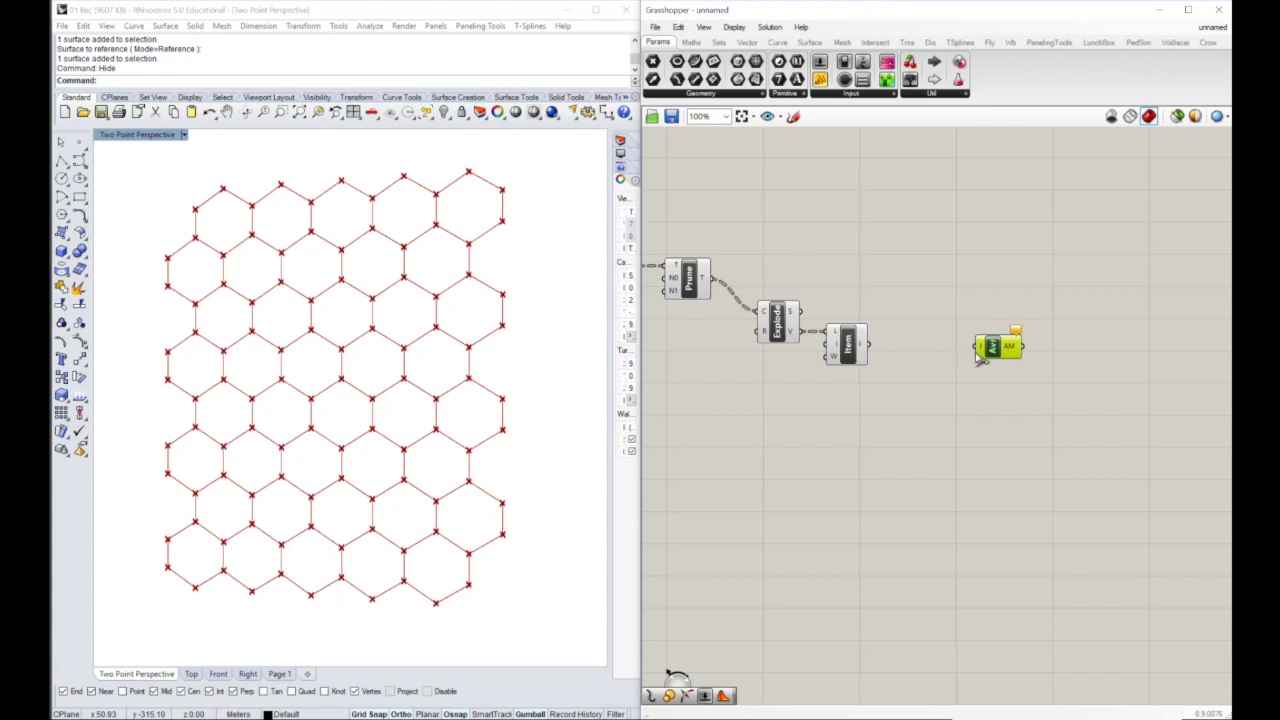
# Check the List Item output's data paths in a temporary panel and delete the panel.
pyautogui.moveTo(820, 79); pyautogui.dragTo(958, 258)
pyautogui.moveTo(869, 345); pyautogui.dragTo(910, 266)
pyautogui.click(990, 258)
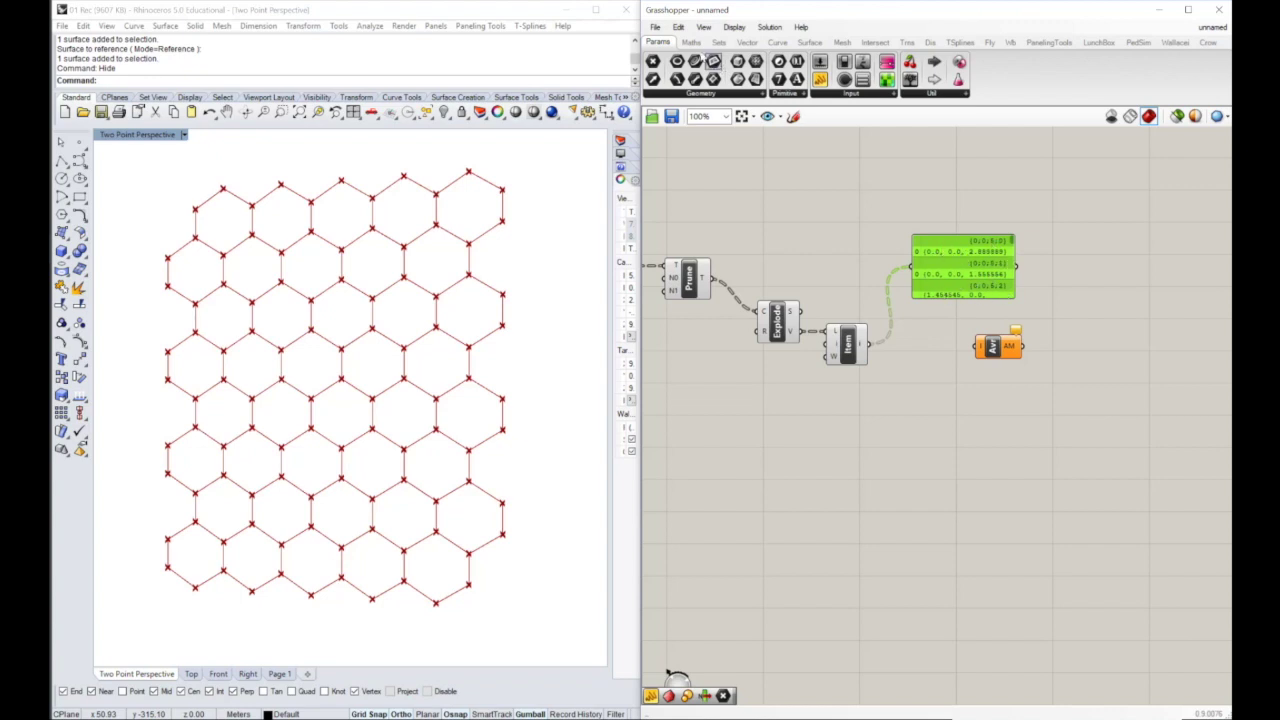
pyautogui.click(678, 26)
pyautogui.click(700, 163)
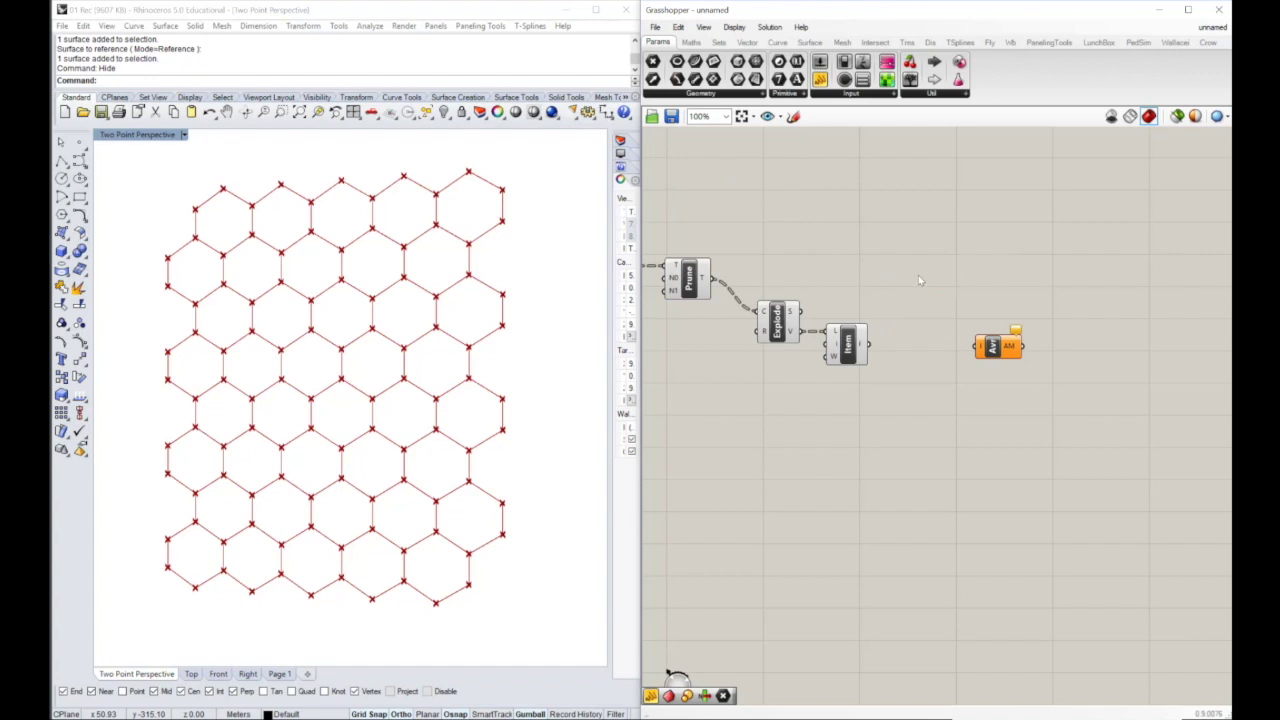
# Add a Path Mapper fed by the List Item output and map source {A;B;C;D} to target {A;B;C}.
pyautogui.doubleClick(920, 281)
pyautogui.write('path')
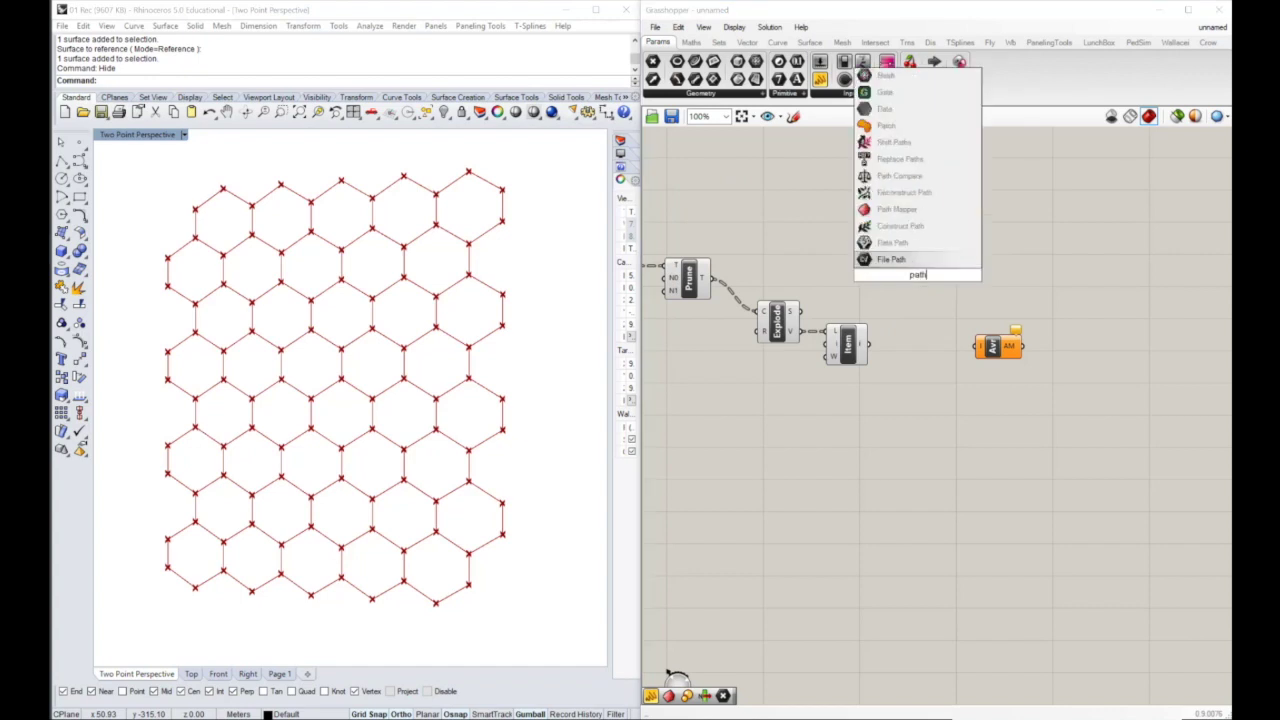
pyautogui.click(913, 214)
pyautogui.moveTo(868, 344); pyautogui.dragTo(879, 276)
pyautogui.rightClick(912, 276)
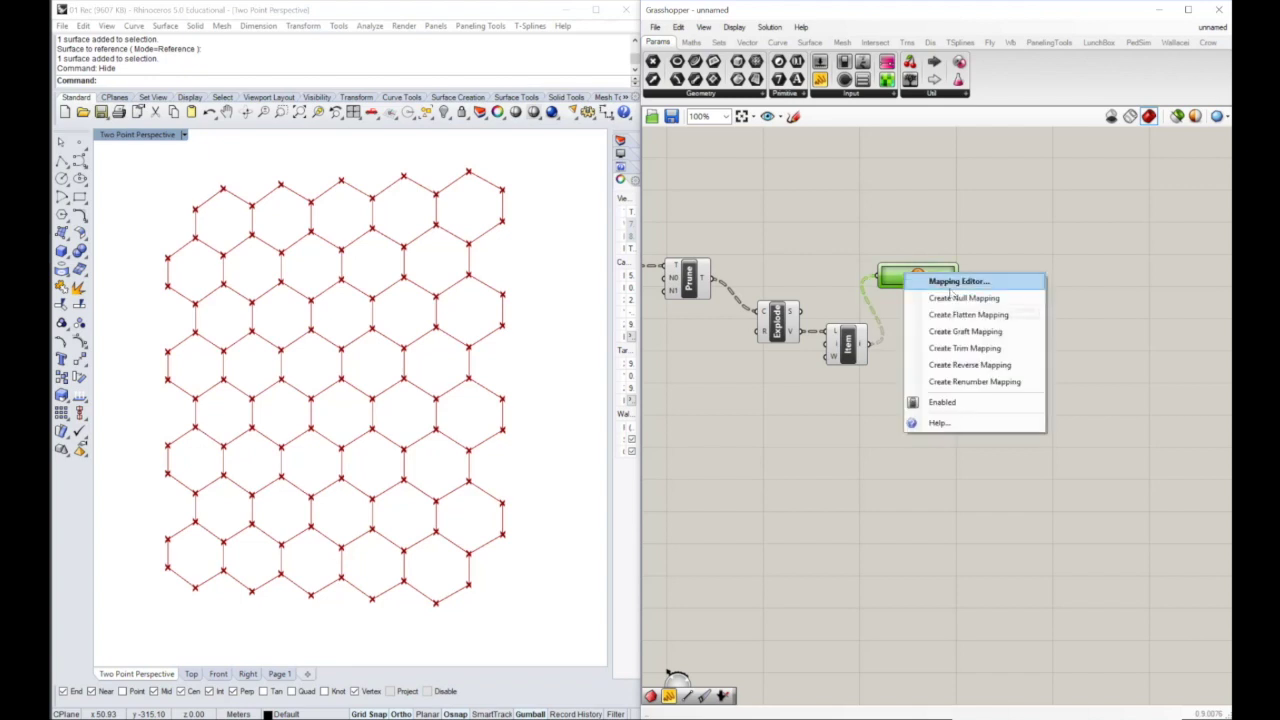
pyautogui.click(946, 293)
pyautogui.click(981, 191)
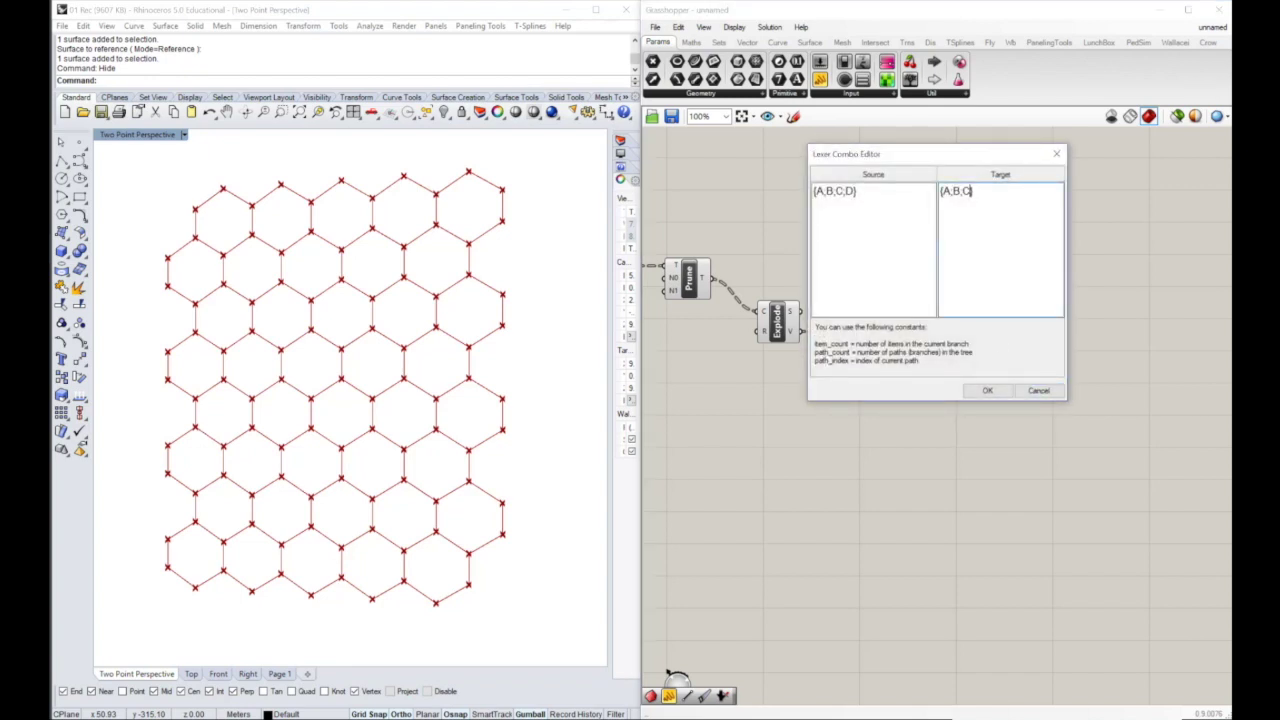
pyautogui.click(990, 392)
# Connect the Path Mapper's output to the Average component's input and arrange the Average component beside it.
pyautogui.moveTo(988, 348); pyautogui.dragTo(1035, 350)
pyautogui.moveTo(932, 276); pyautogui.dragTo(943, 344)
pyautogui.moveTo(1039, 346)
pyautogui.mouseDown()
pyautogui.moveTo(984, 349)
pyautogui.moveTo(1018, 348)
pyautogui.mouseUp()
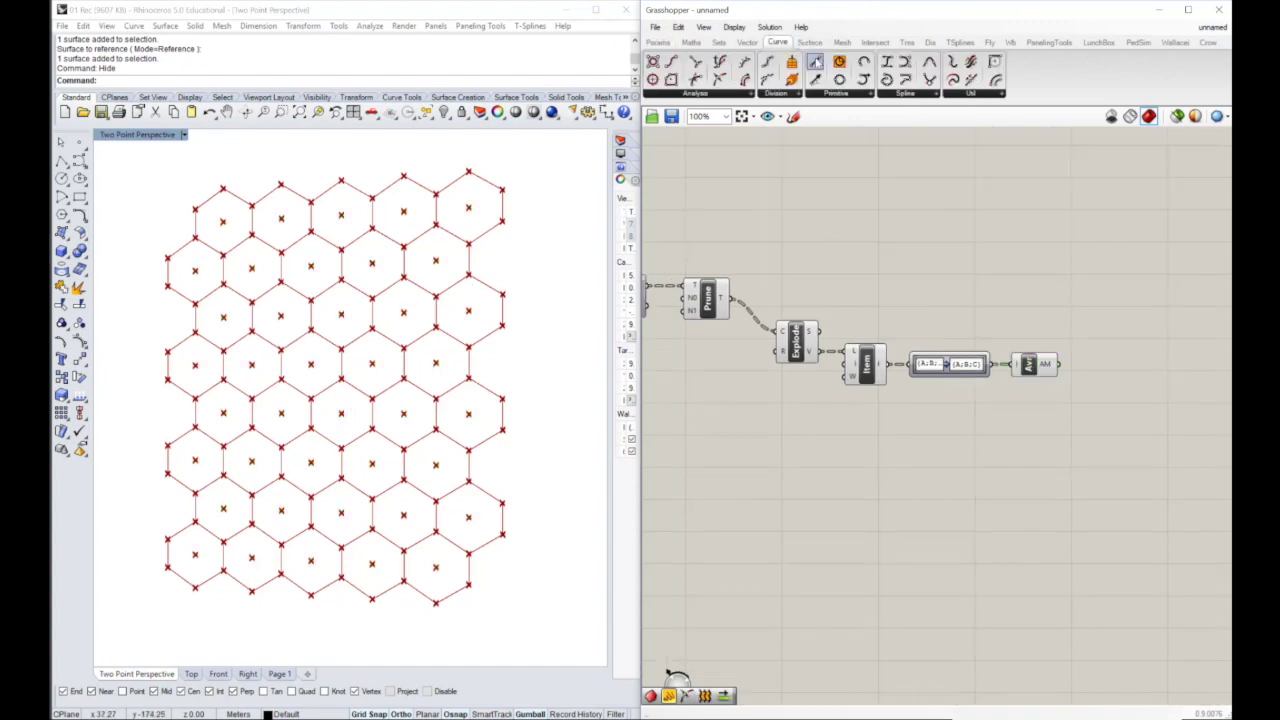
# Add a Line component with the Path Mapper's points as start (A) and the Average output as end (B).
pyautogui.click(816, 62)
pyautogui.click(1114, 342)
pyautogui.moveTo(1059, 364); pyautogui.dragTo(1112, 337)
pyautogui.moveTo(998, 372); pyautogui.dragTo(1081, 314)
pyautogui.click(1083, 256)
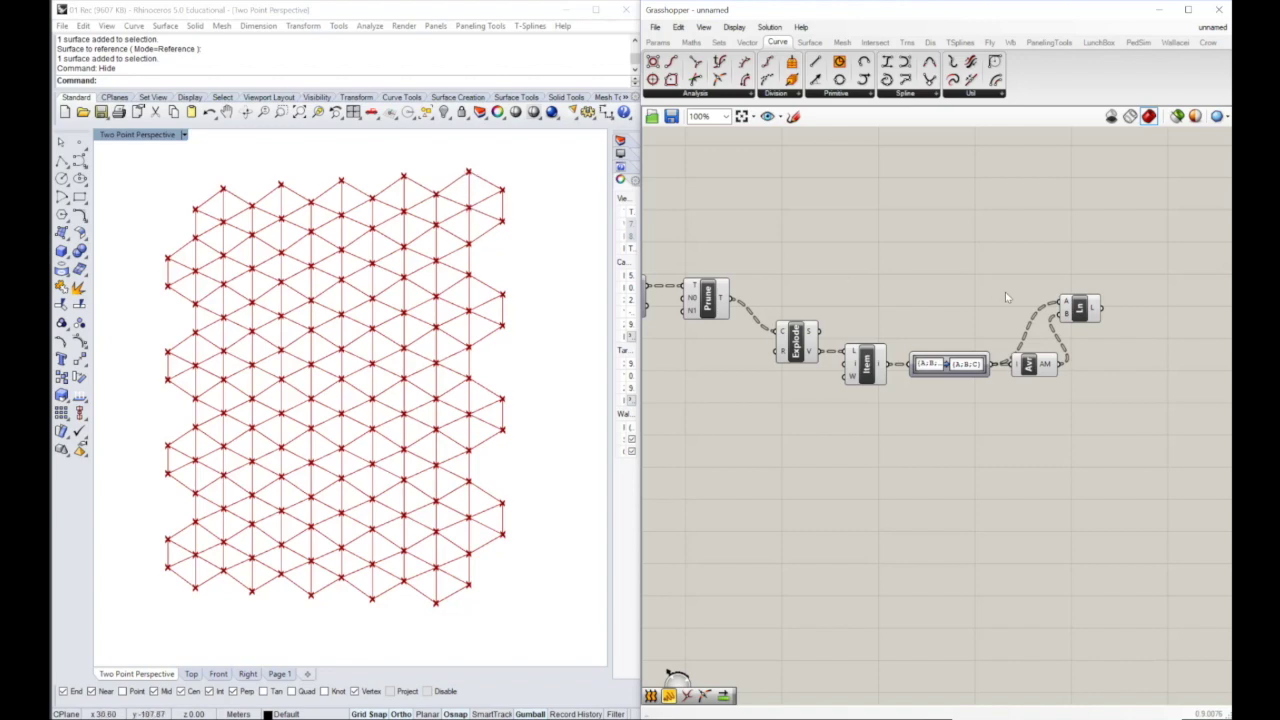
pyautogui.moveTo(1032, 281); pyautogui.dragTo(1020, 284, button='right')
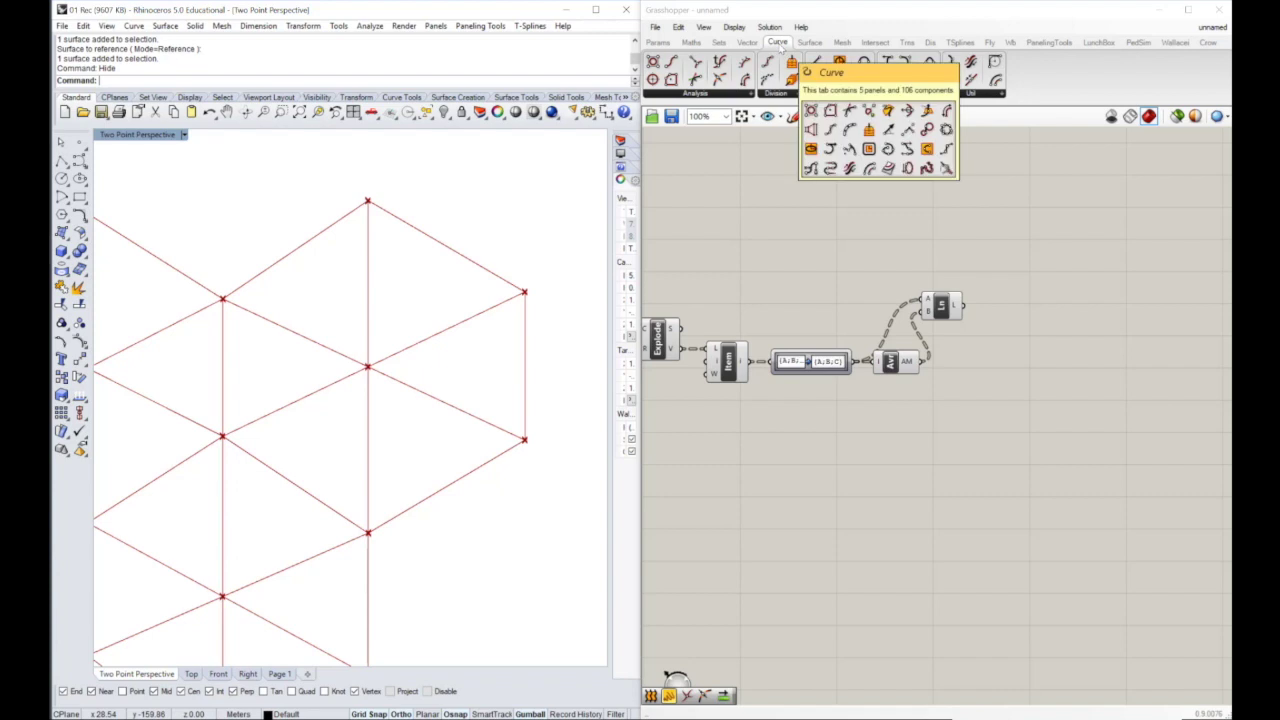
# Add a Point On Curve component and connect the second Explode component's segments output to its input.
pyautogui.click(720, 80)
pyautogui.click(945, 236)
pyautogui.moveTo(836, 302); pyautogui.dragTo(938, 315, button='right')
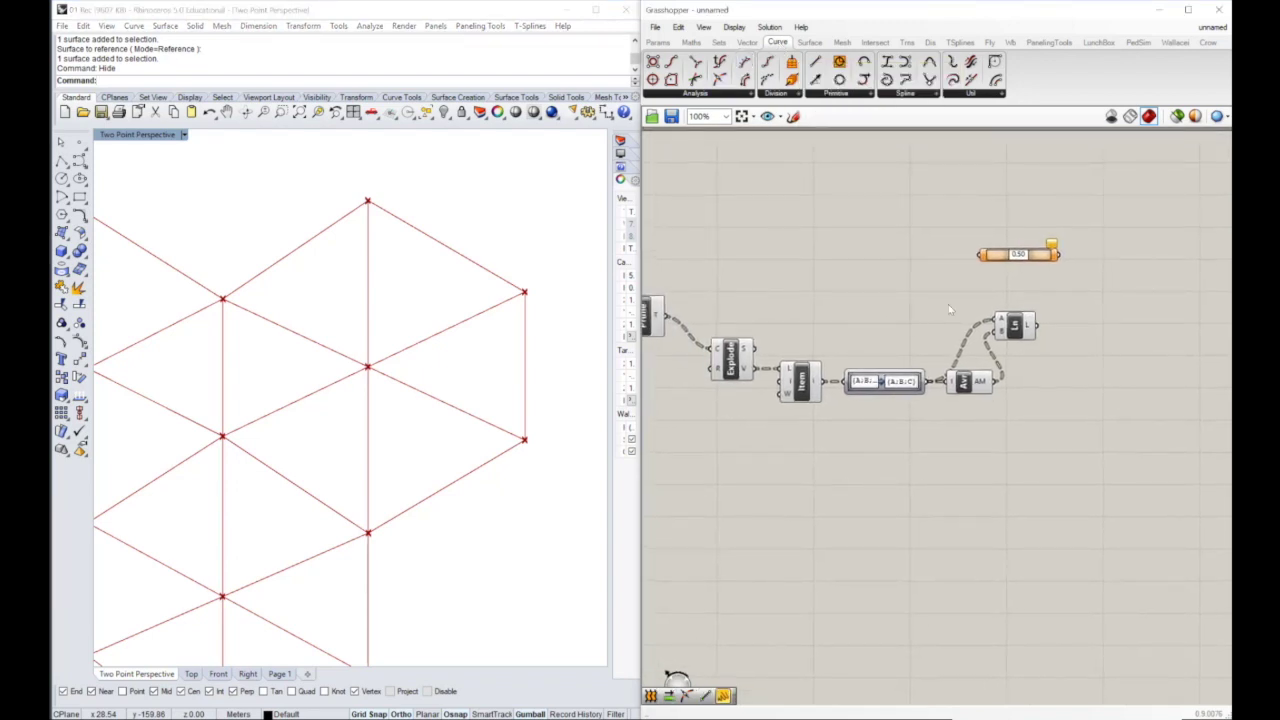
pyautogui.moveTo(1010, 266); pyautogui.dragTo(925, 289)
pyautogui.moveTo(837, 294); pyautogui.dragTo(877, 304, button='right')
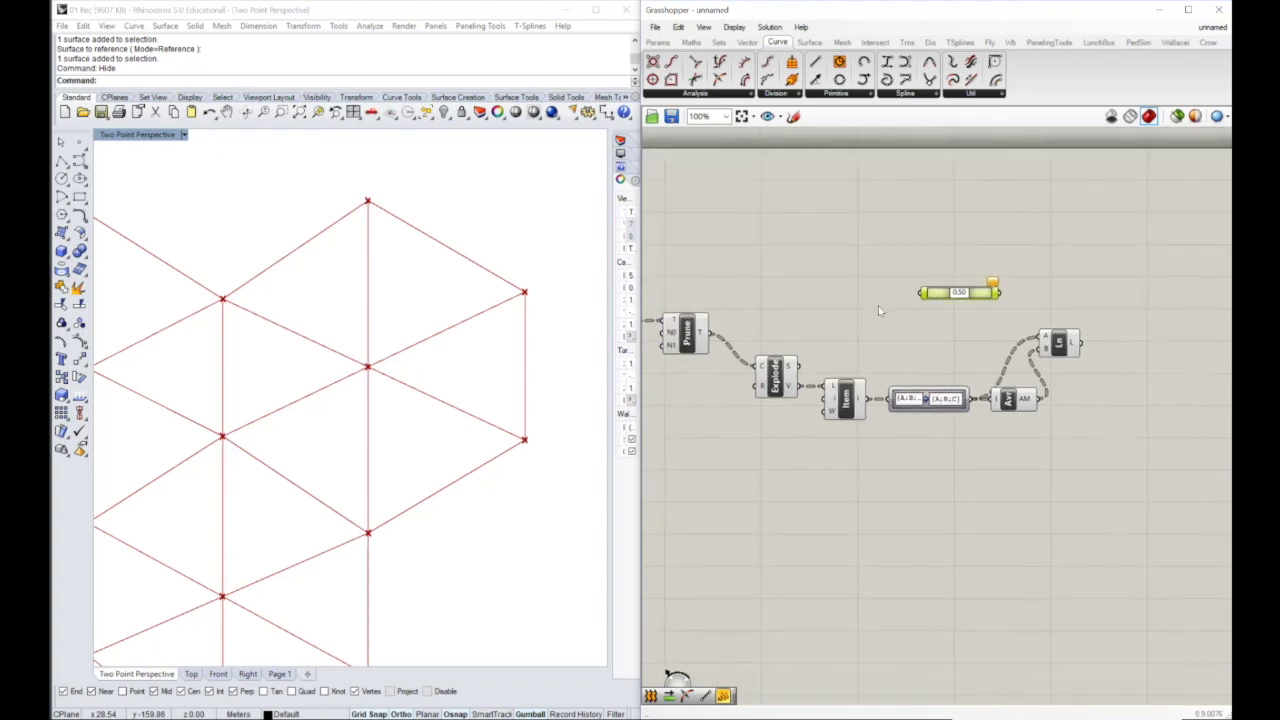
pyautogui.moveTo(799, 365); pyautogui.dragTo(971, 307)
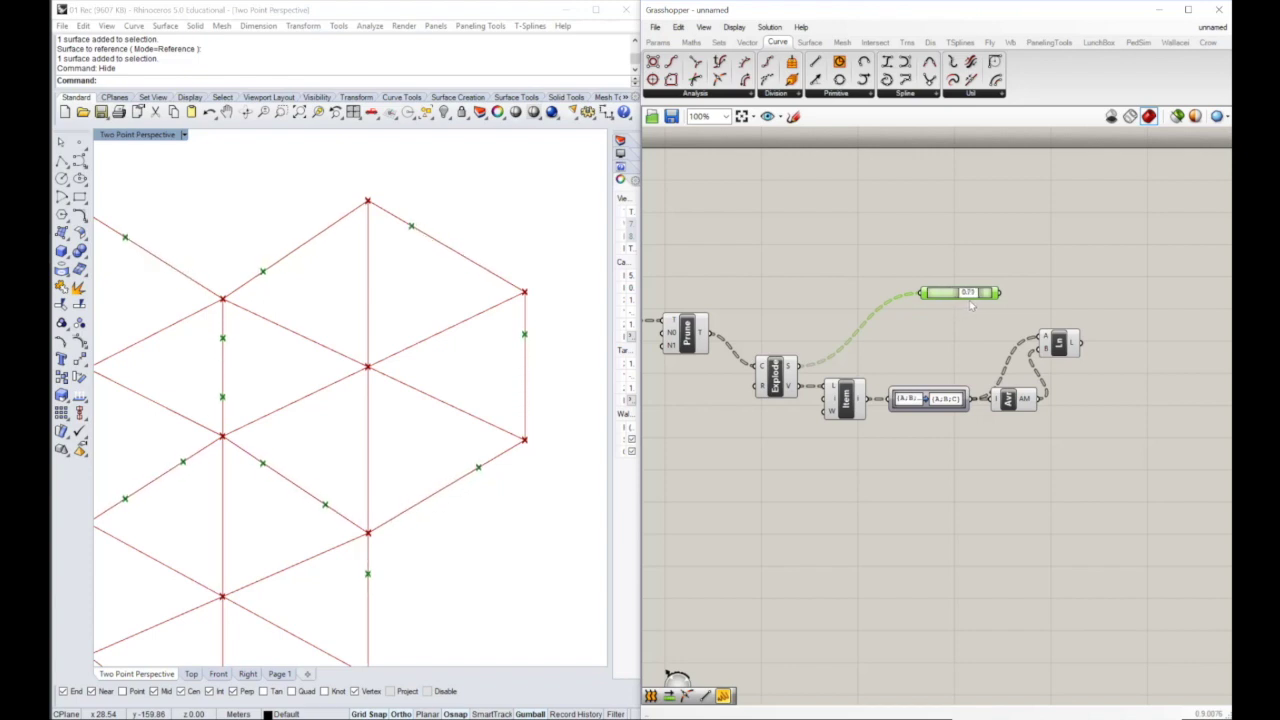
# Set the Point On Curve component to 1/2 (mid) and move it closer to the Explode component.
pyautogui.rightClick(963, 293)
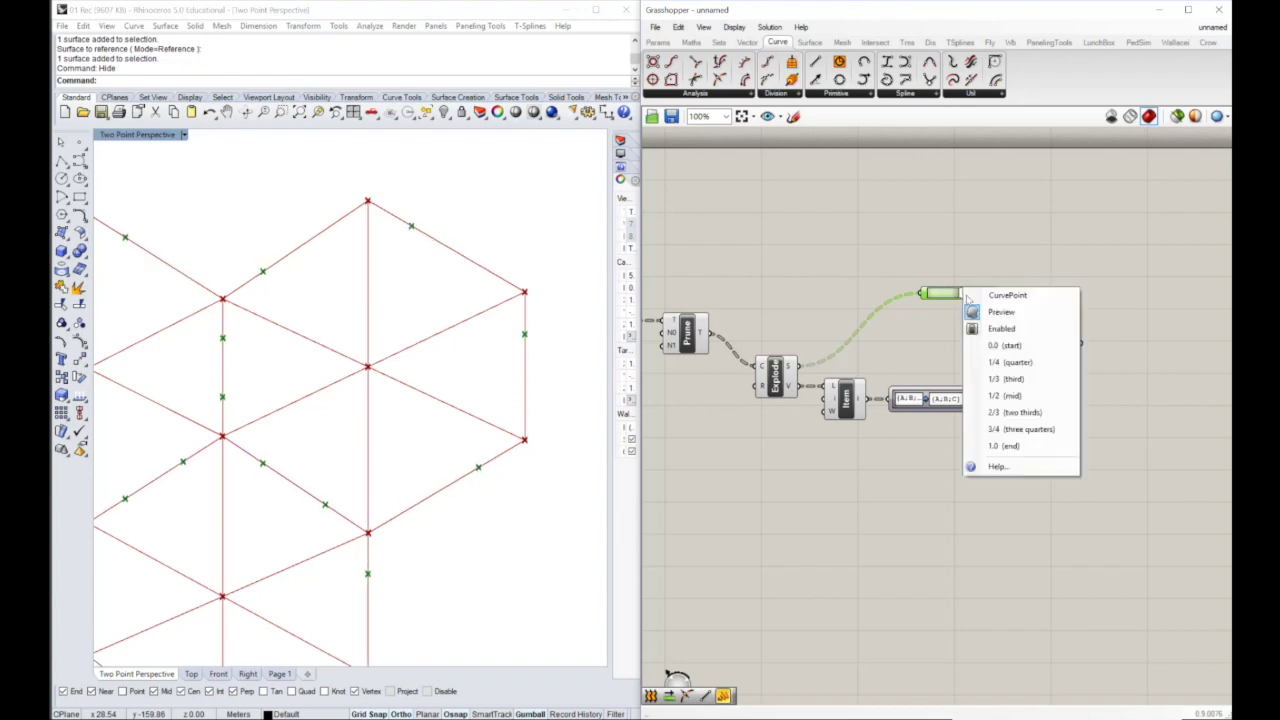
pyautogui.click(1000, 393)
pyautogui.moveTo(953, 294); pyautogui.dragTo(903, 304)
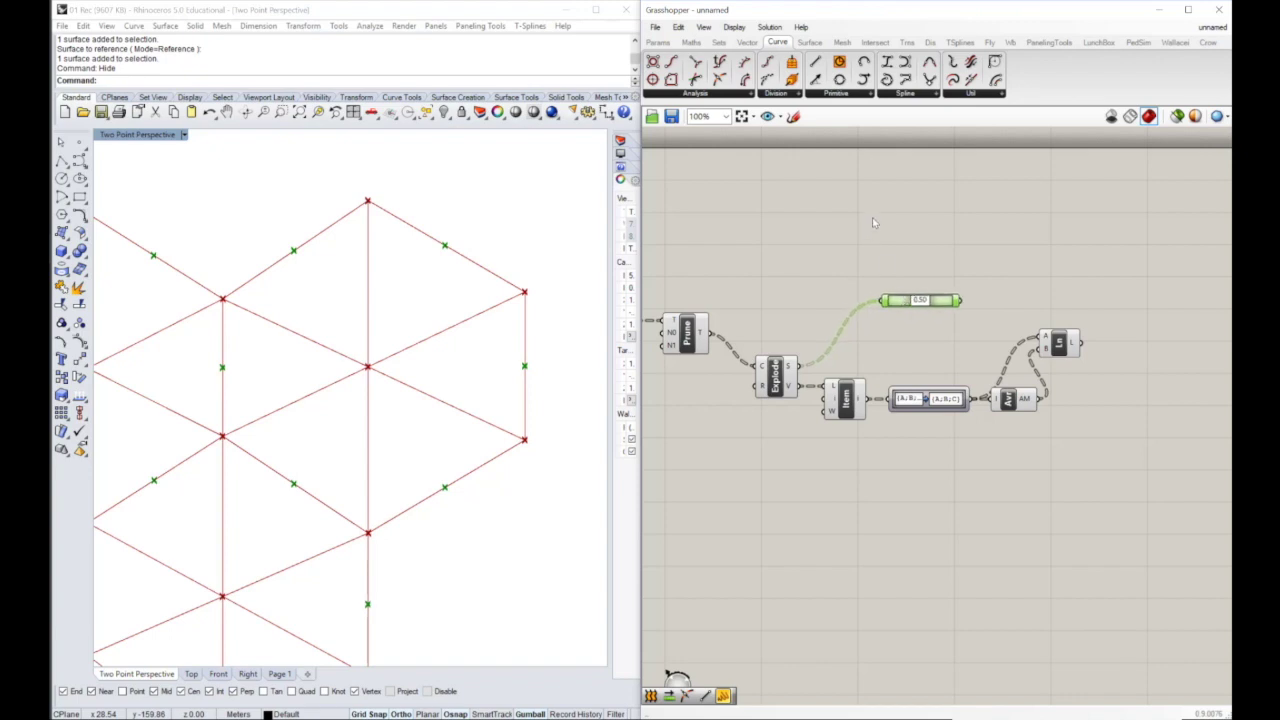
pyautogui.scroll(-1, 896, 210)
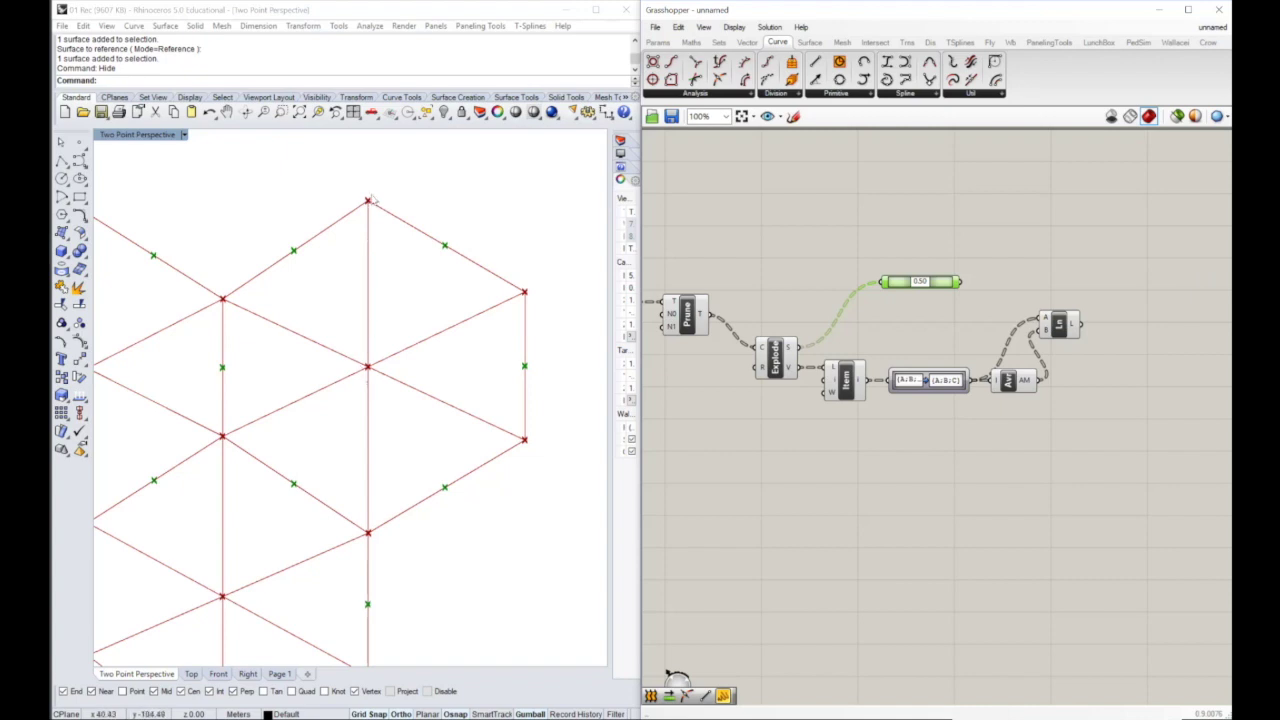
# Add a Sphere component and connect the Average output to its base input.
pyautogui.moveTo(1074, 441); pyautogui.dragTo(1008, 448, button='right')
pyautogui.doubleClick(1012, 455)
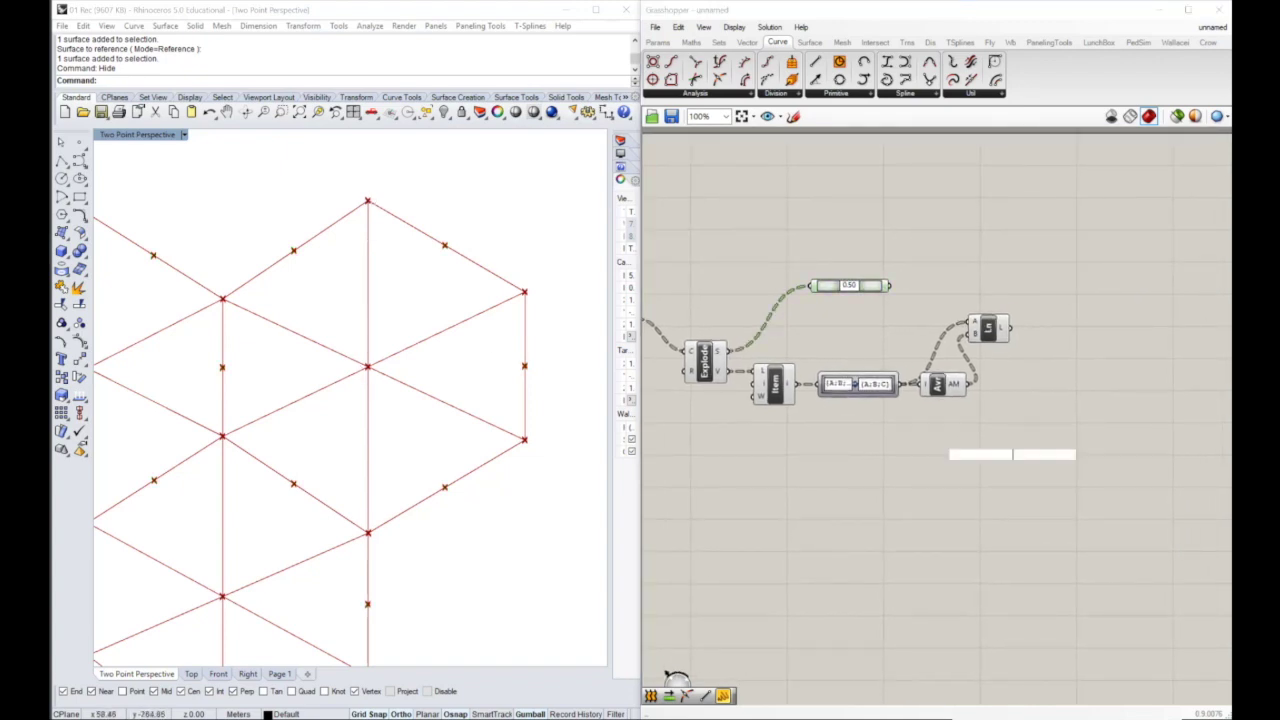
pyautogui.write('sph')
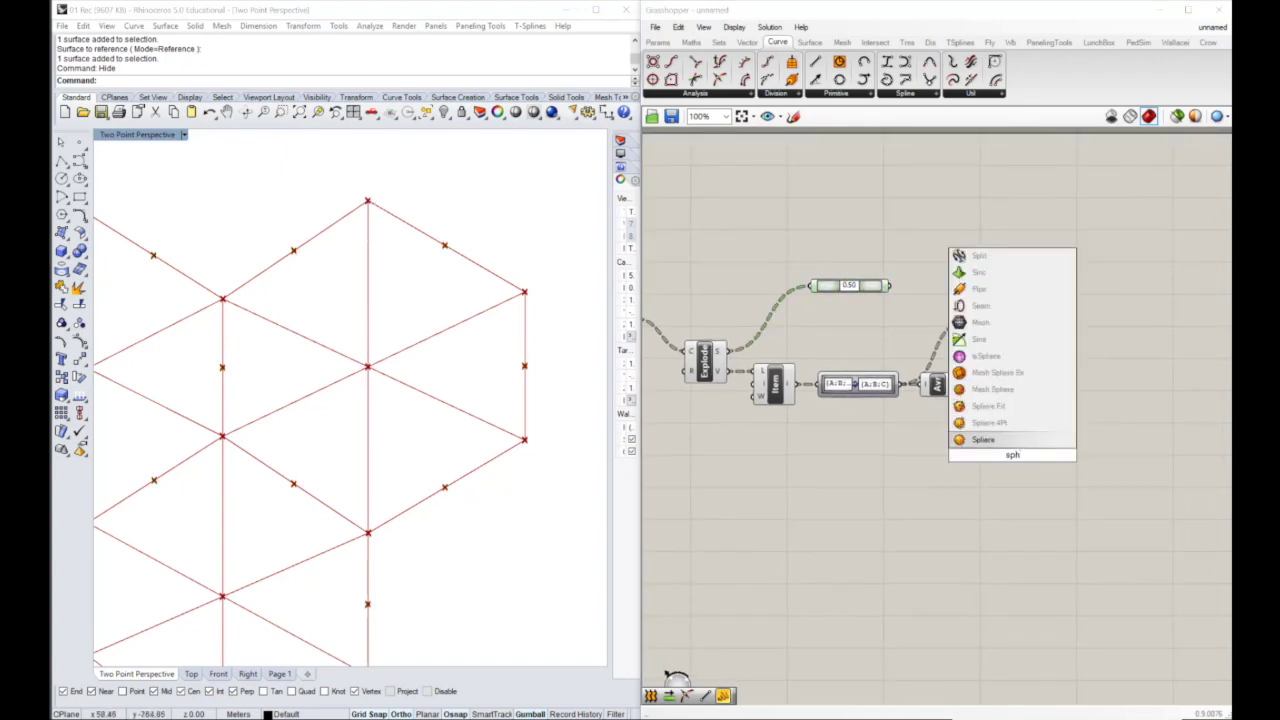
pyautogui.click(1024, 441)
pyautogui.moveTo(1010, 449); pyautogui.dragTo(1029, 428)
pyautogui.moveTo(963, 383); pyautogui.dragTo(1016, 437)
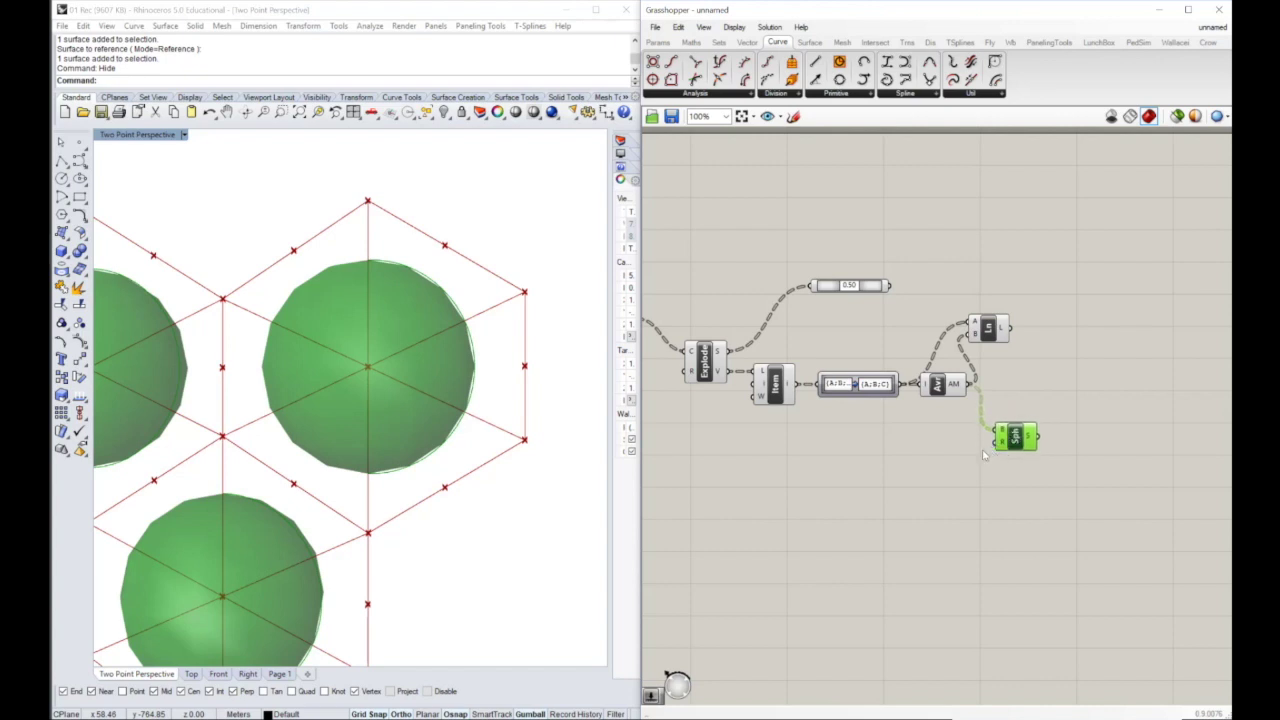
# Add a 0.1 to 1.5 number slider, connect it to the Sphere's radius input and set it to 0.86.
pyautogui.doubleClick(935, 470)
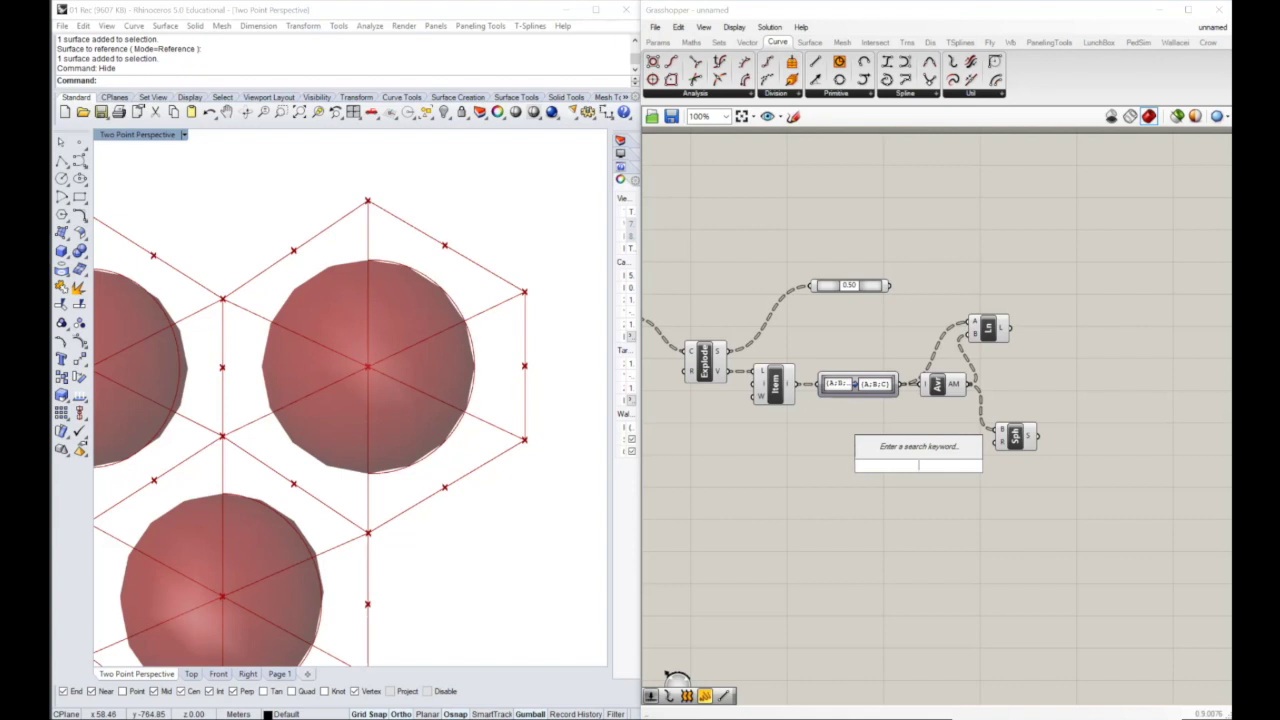
pyautogui.write('1')
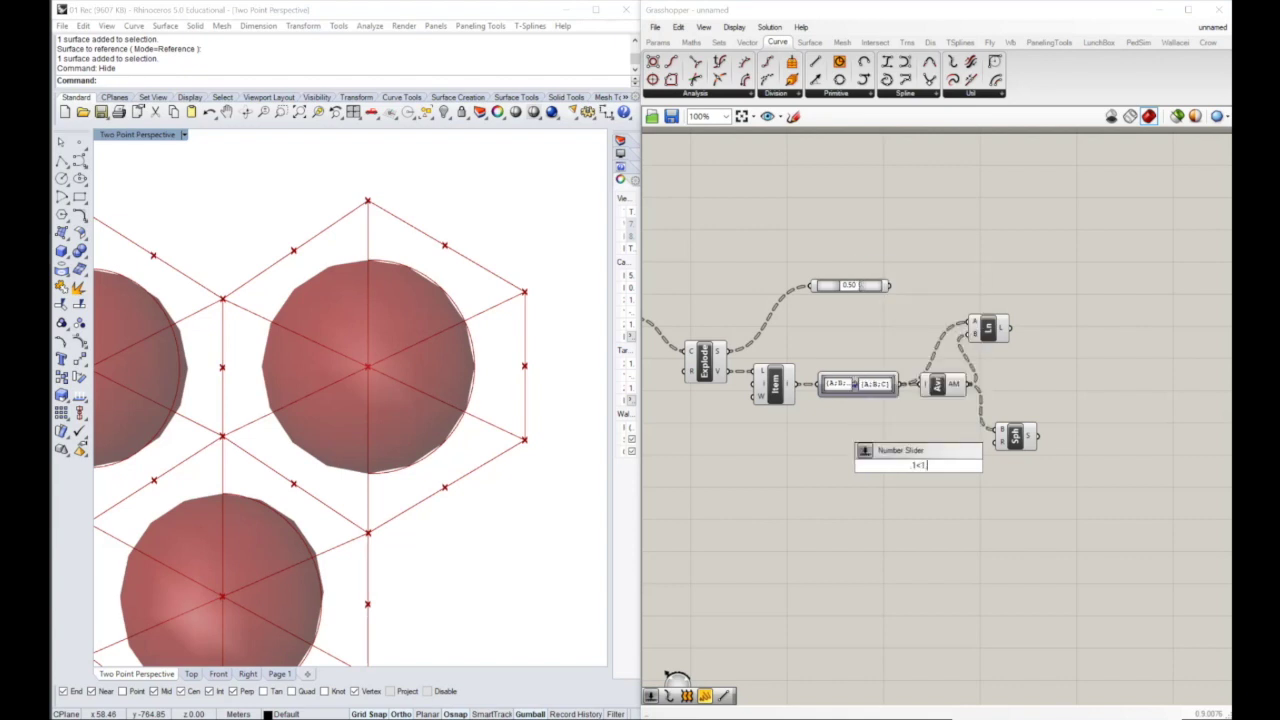
pyautogui.write('<1.5')
pyautogui.press('Return')
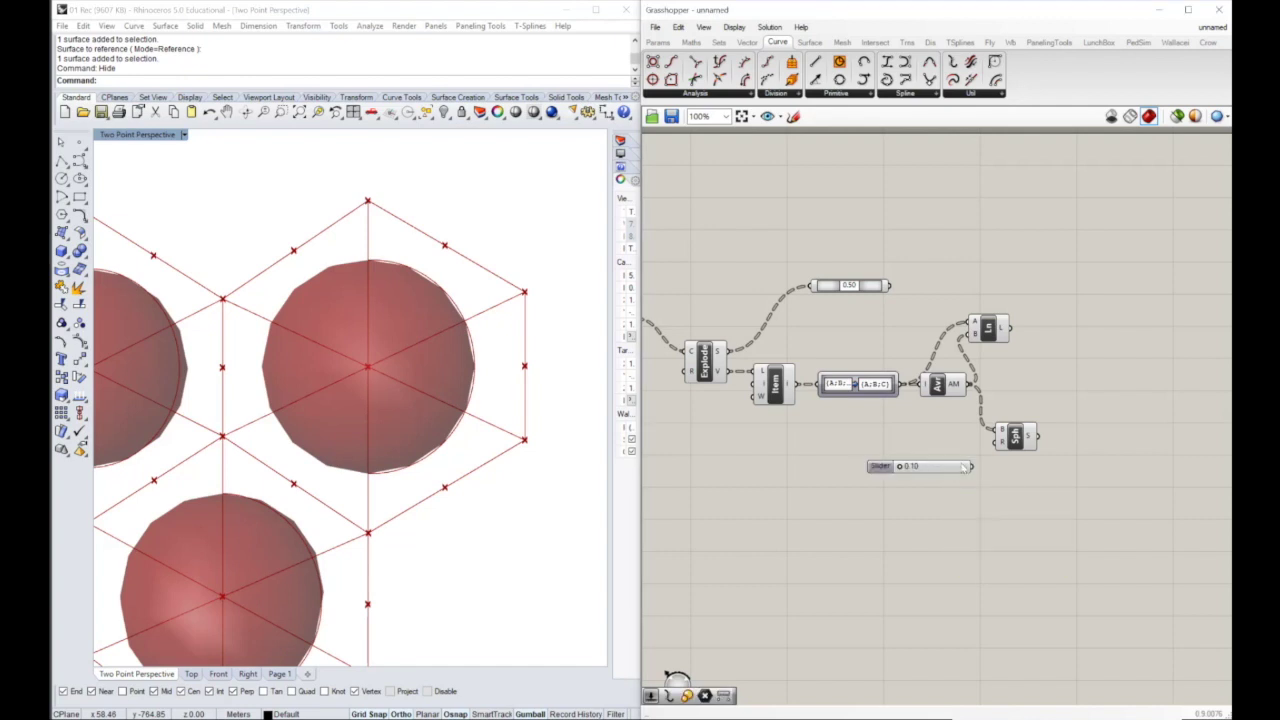
pyautogui.moveTo(975, 468); pyautogui.dragTo(1000, 443)
pyautogui.click(905, 468)
pyautogui.moveTo(906, 468); pyautogui.dragTo(963, 444)
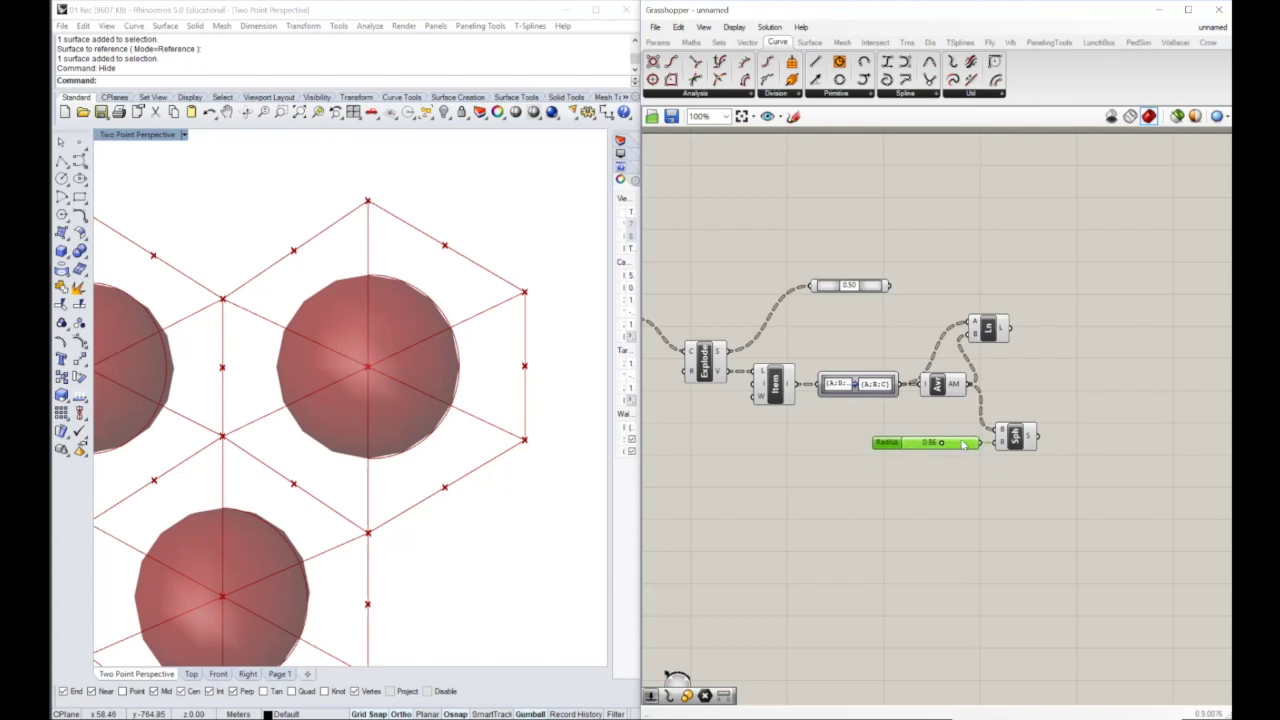
# Add a Brep | Curve intersection component and connect the Sphere to its brep input and the Line to its curve input.
pyautogui.click(874, 43)
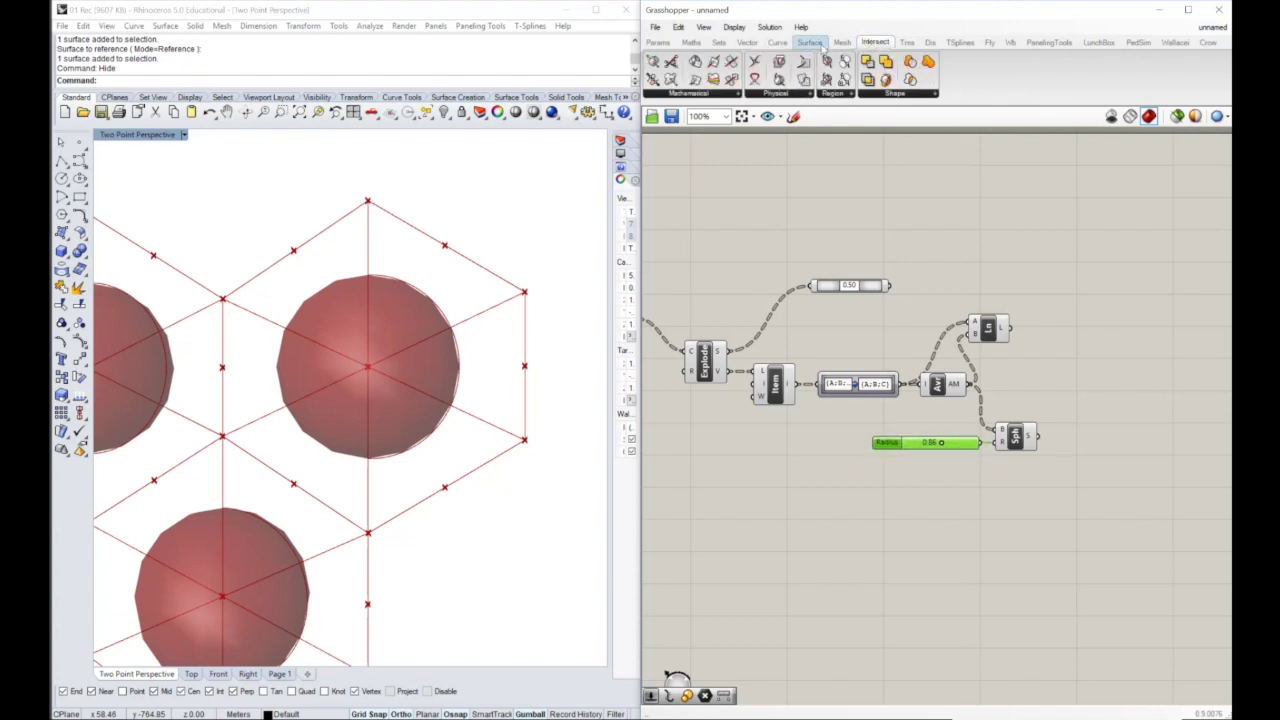
pyautogui.click(1128, 398)
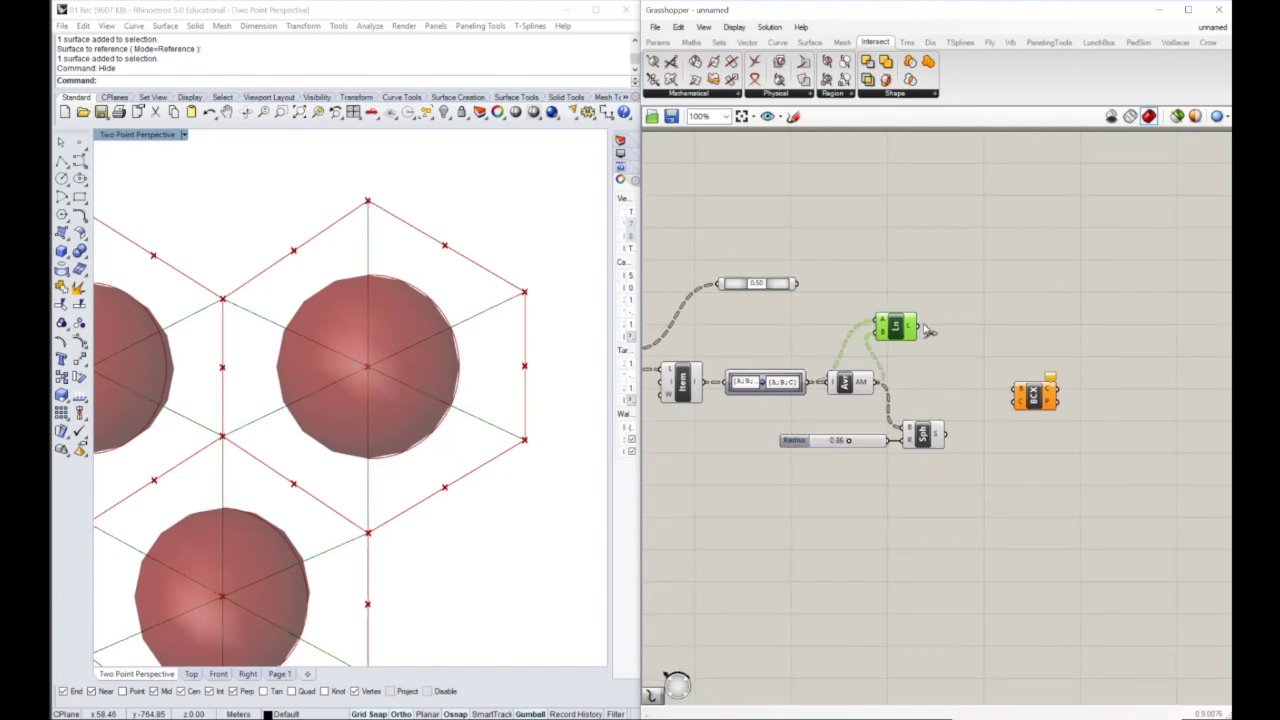
pyautogui.moveTo(918, 328); pyautogui.dragTo(1013, 403)
pyautogui.moveTo(957, 439); pyautogui.dragTo(1015, 392)
pyautogui.click(1009, 452)
# Turn off the Sphere component's preview and highlight the intersection points in the viewport.
pyautogui.click(922, 432)
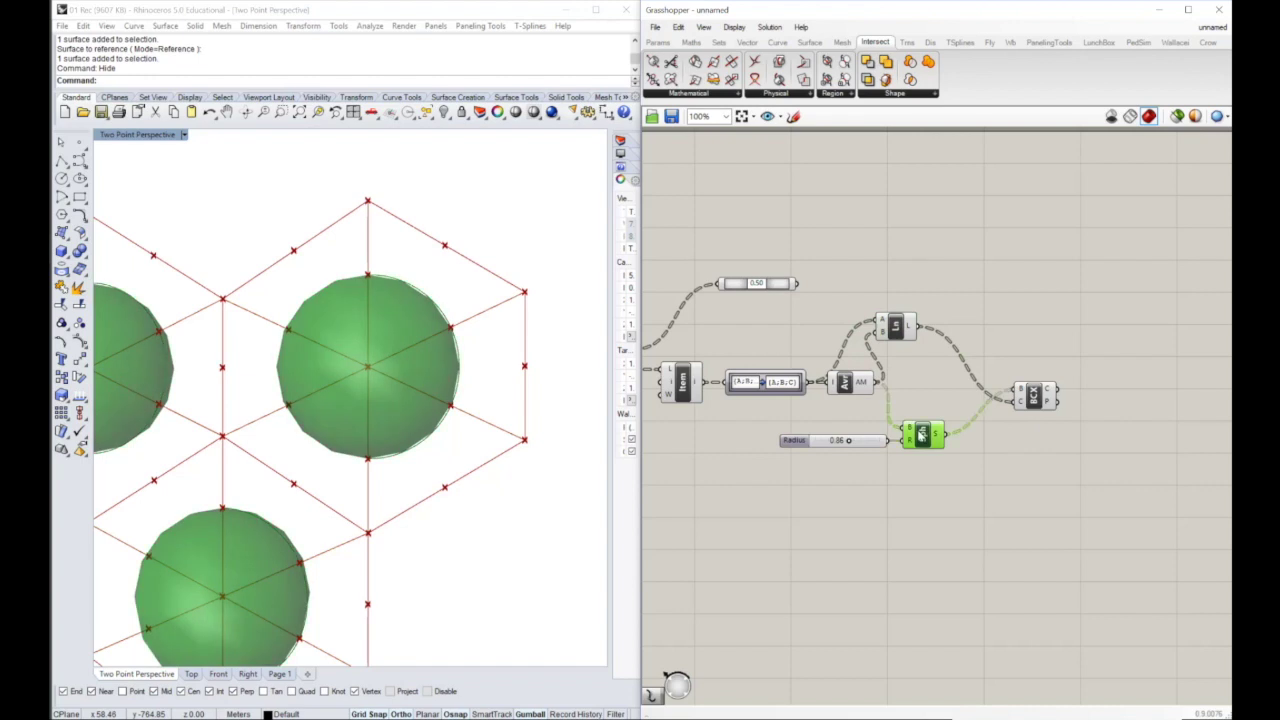
pyautogui.middleClick(918, 432)
pyautogui.click(955, 392)
pyautogui.click(1033, 395)
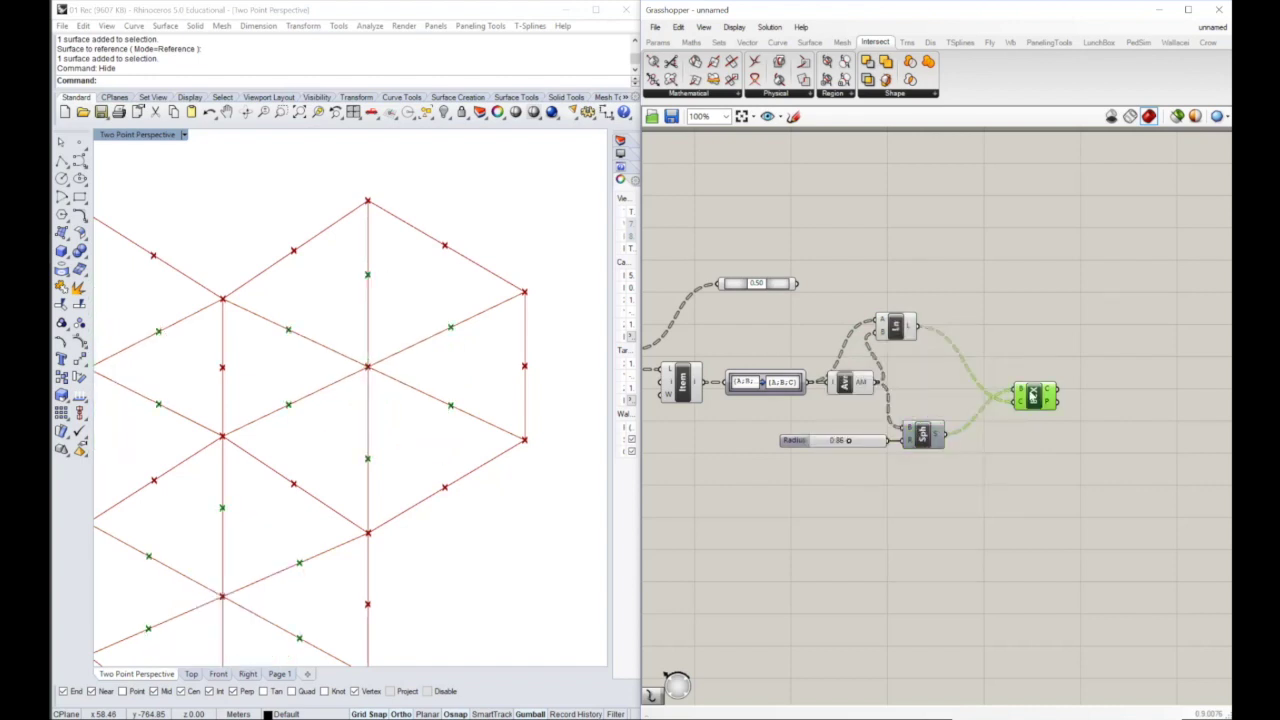
# Set the sphere radius slider to 0.83 and move the Brep | Curve component closer to the Sphere and Line components.
pyautogui.moveTo(848, 440)
pyautogui.mouseDown()
pyautogui.moveTo(829, 441)
pyautogui.moveTo(847, 440)
pyautogui.mouseUp()
pyautogui.moveTo(285, 346)
pyautogui.keyDown('shift'); pyautogui.mouseDown(button='right')
pyautogui.moveTo(301, 329)
pyautogui.moveTo(275, 360)
pyautogui.mouseUp(button='right'); pyautogui.keyUp('shift')
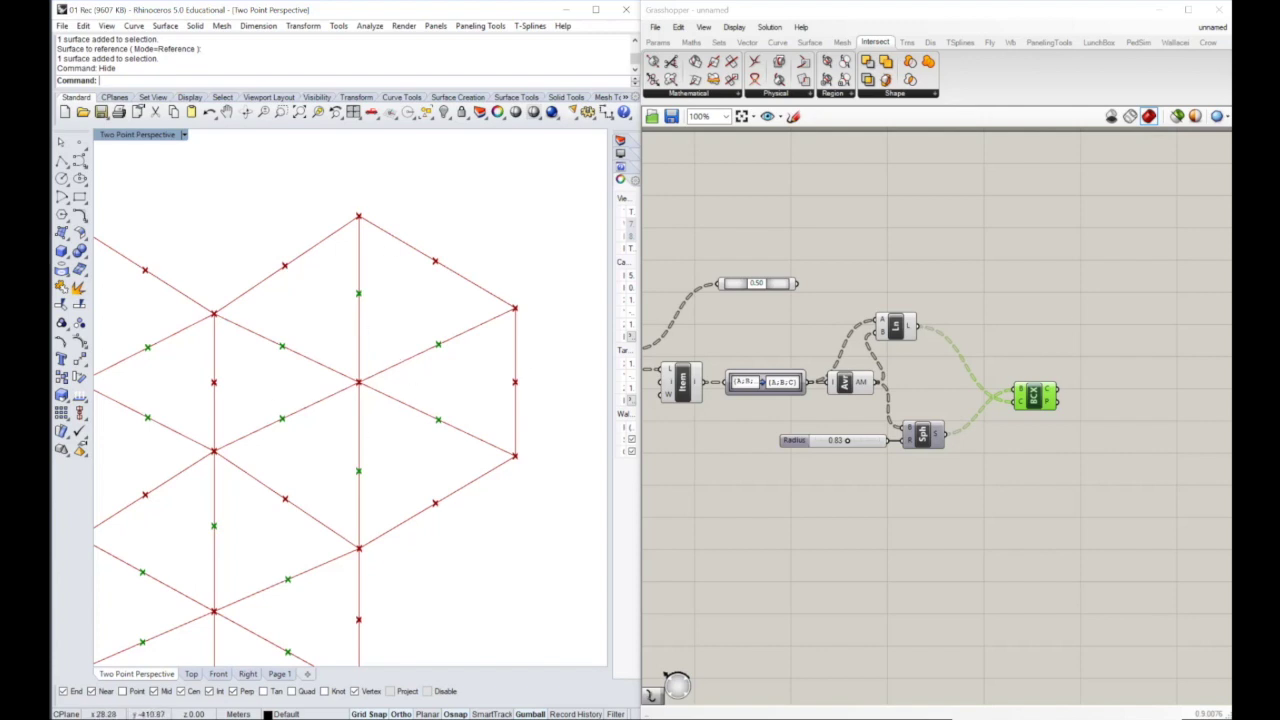
pyautogui.moveTo(1038, 398); pyautogui.dragTo(1009, 392)
pyautogui.moveTo(1019, 340); pyautogui.dragTo(1027, 371, button='right')
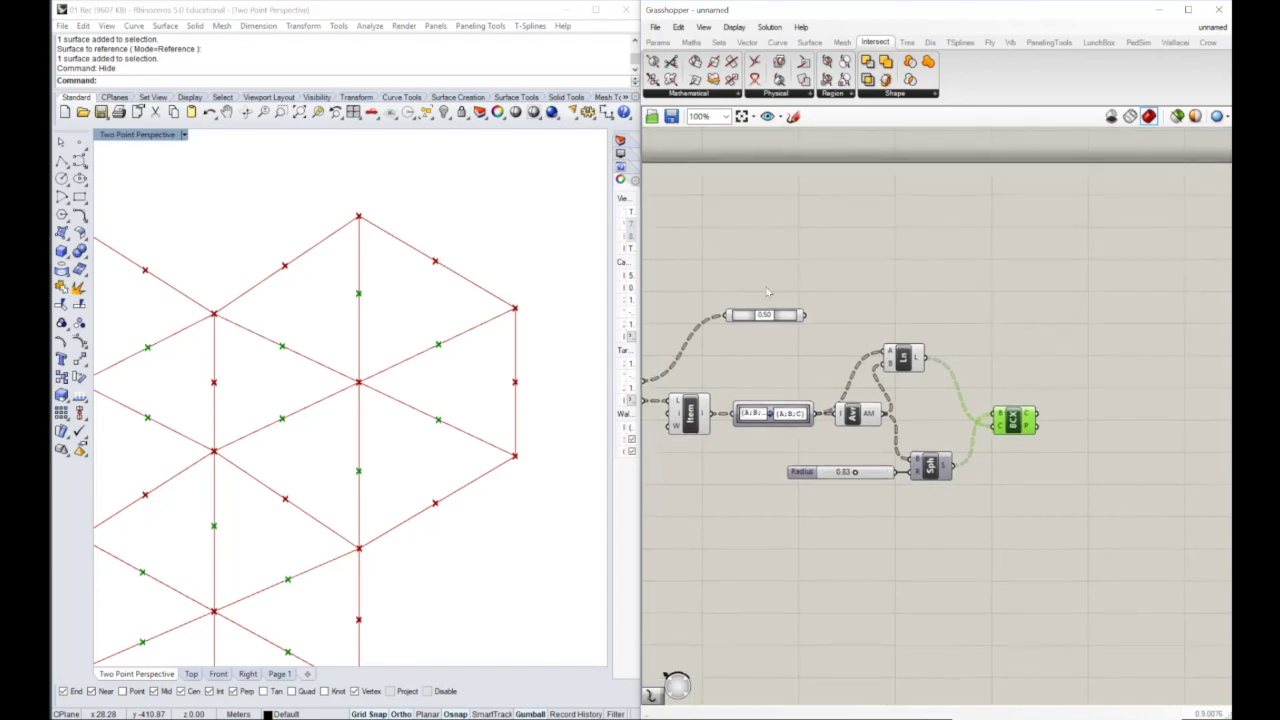
# Move Point On Curve above the intersection component and add a second Line from its midpoints (A) to the intersection points (B).
pyautogui.moveTo(770, 315); pyautogui.dragTo(978, 294)
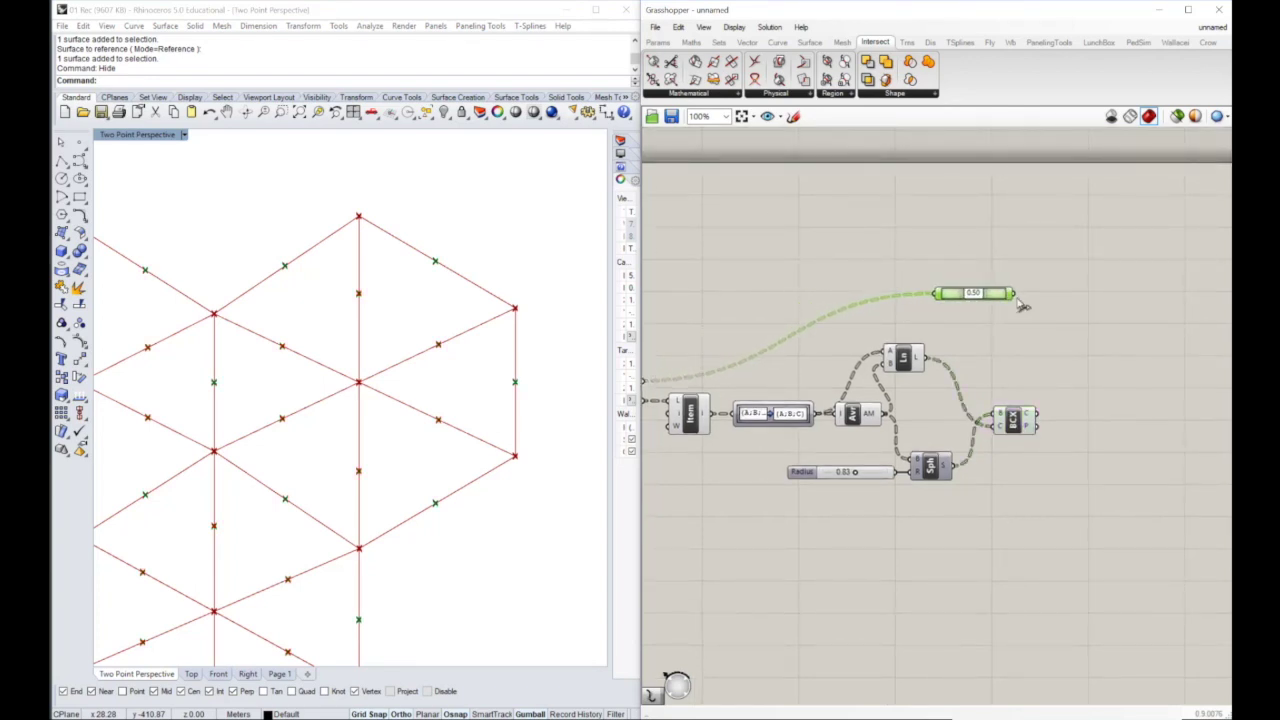
pyautogui.moveTo(1022, 305); pyautogui.dragTo(965, 300, button='right')
pyautogui.click(691, 43)
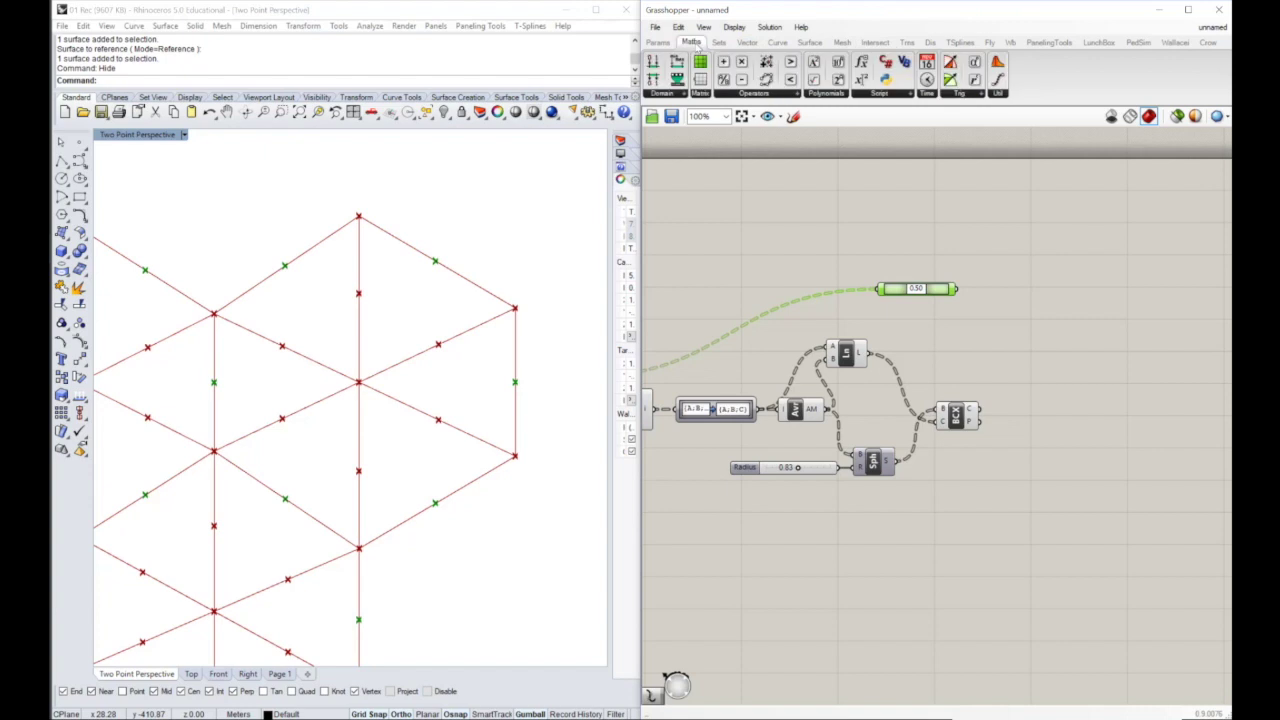
pyautogui.click(777, 43)
pyautogui.moveTo(816, 62); pyautogui.dragTo(1042, 372)
pyautogui.moveTo(981, 421); pyautogui.dragTo(1053, 365)
pyautogui.moveTo(958, 288); pyautogui.dragTo(1051, 356)
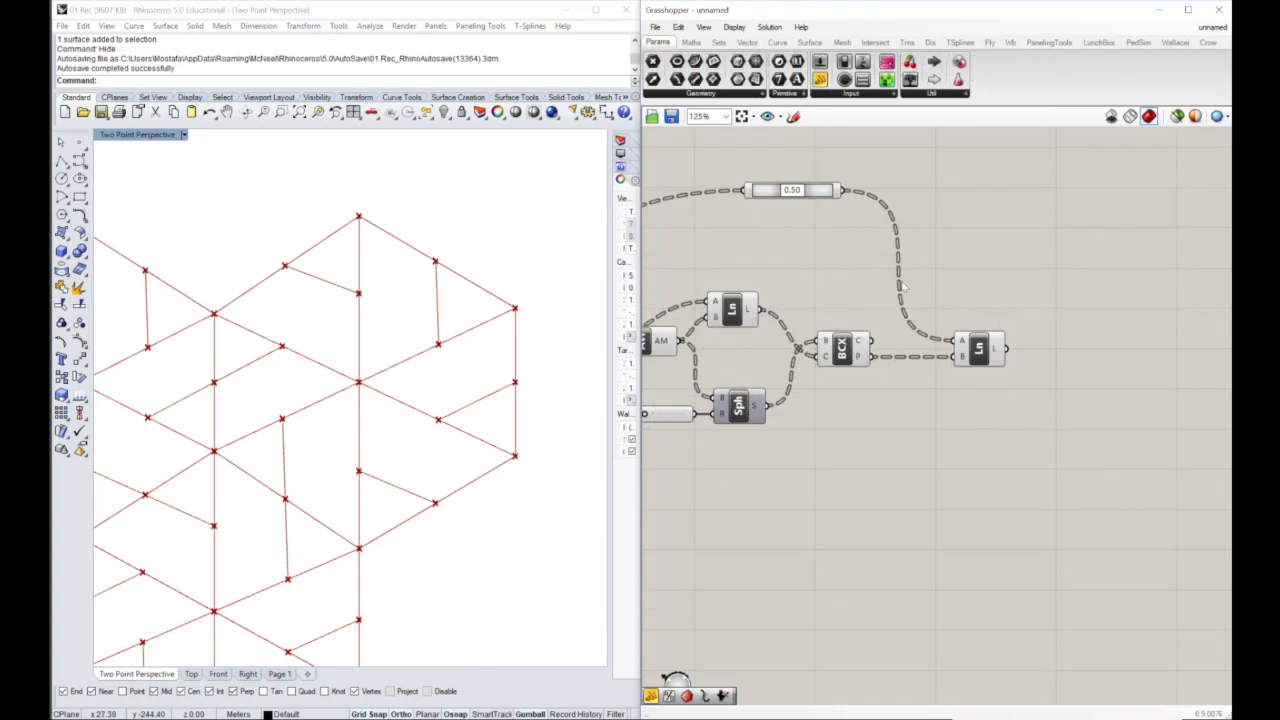
# Examine the data paths of the Brep | Curve component's points output in a panel.
pyautogui.moveTo(820, 85); pyautogui.dragTo(962, 430)
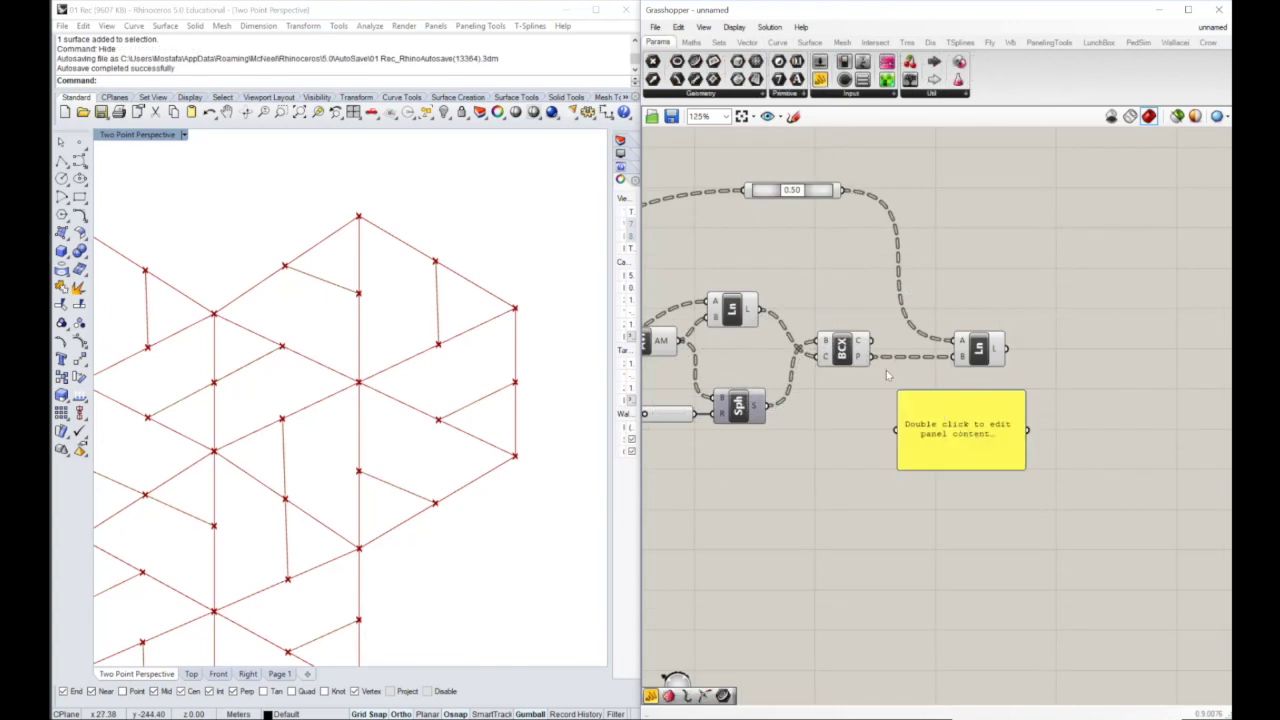
pyautogui.moveTo(873, 360); pyautogui.dragTo(910, 447)
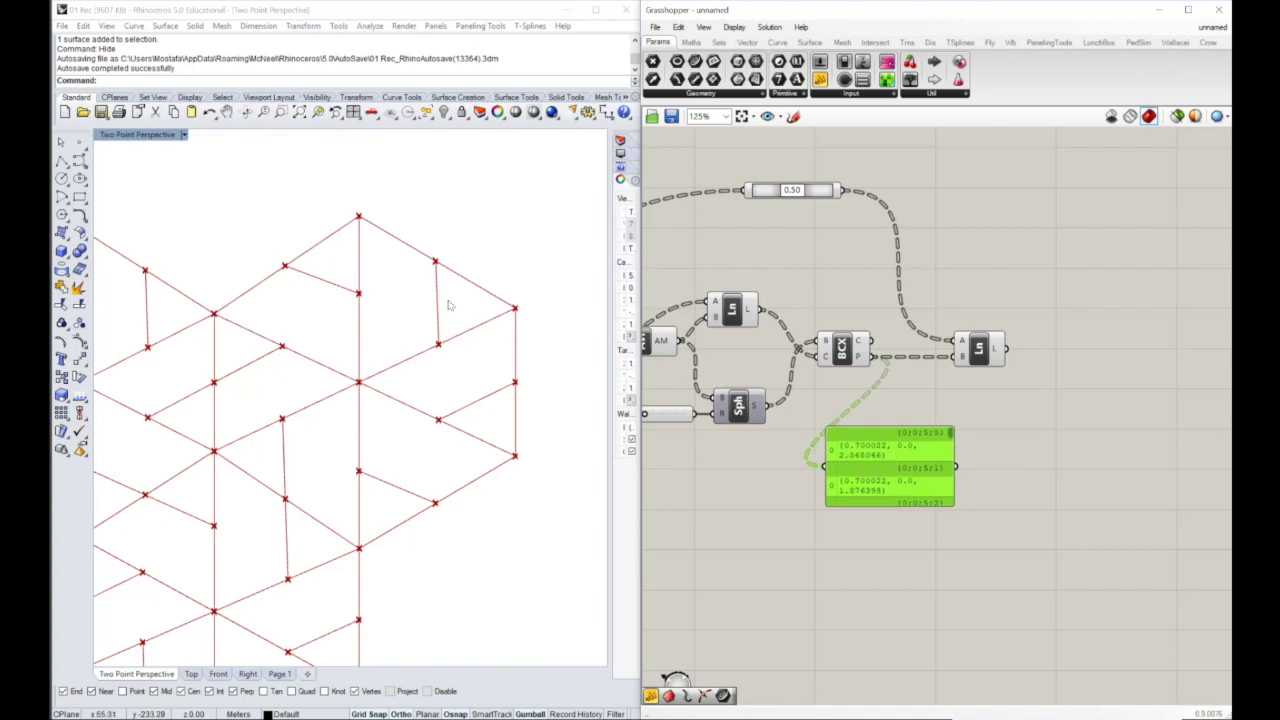
# Add a Path Mapper fed by the Brep | Curve component's points output and set its target mapping to {A;B;C}.
pyautogui.moveTo(884, 460); pyautogui.dragTo(829, 481)
pyautogui.doubleClick(960, 468)
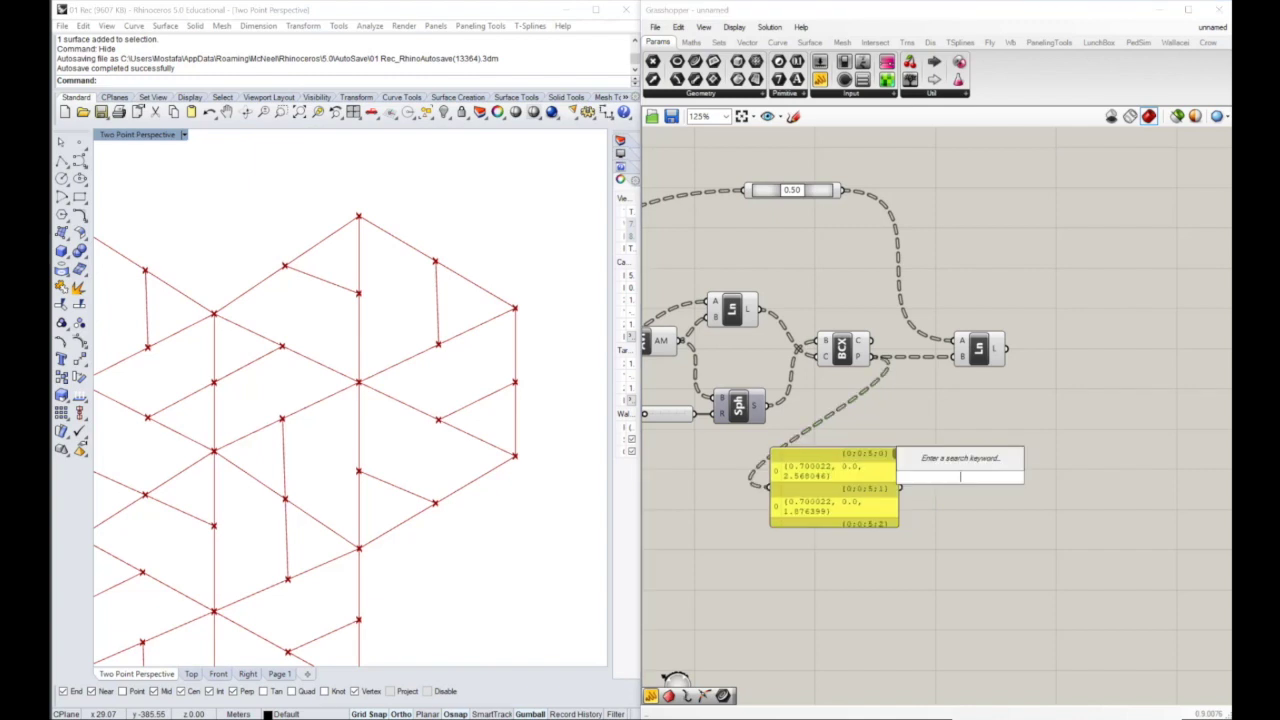
pyautogui.write('path')
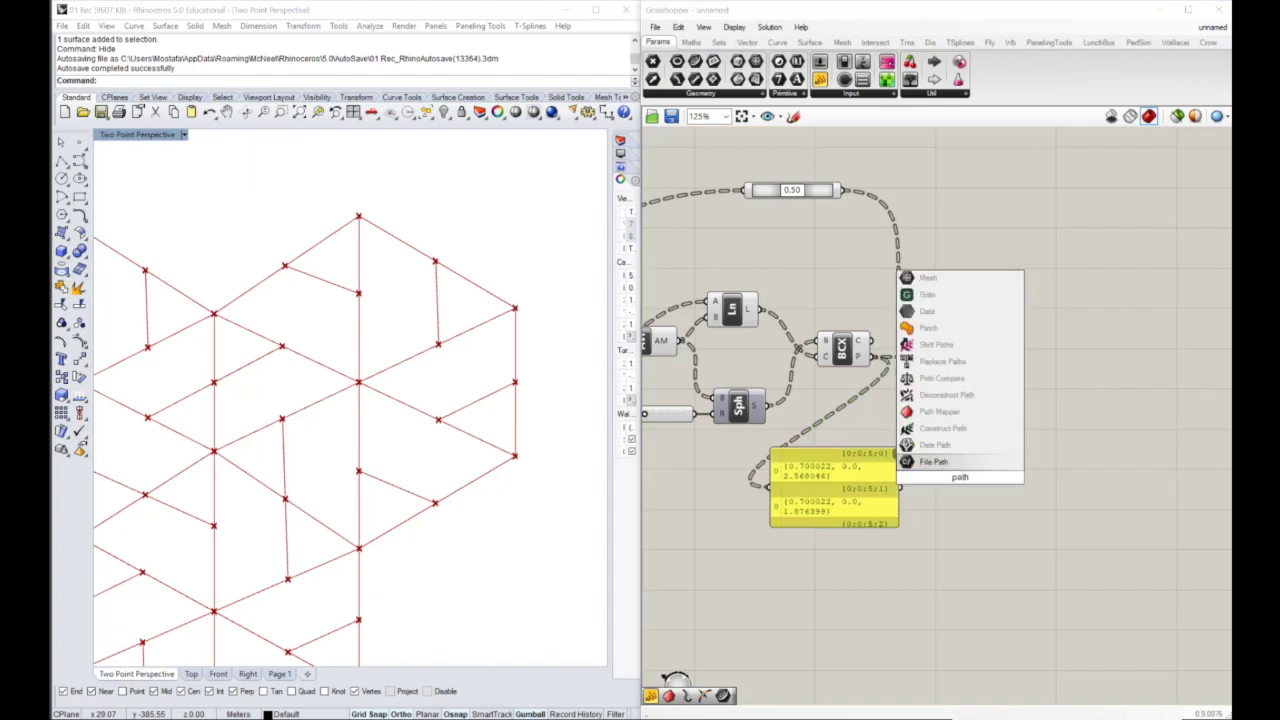
pyautogui.click(939, 411)
pyautogui.moveTo(886, 360); pyautogui.dragTo(929, 445)
pyautogui.rightClick(968, 444)
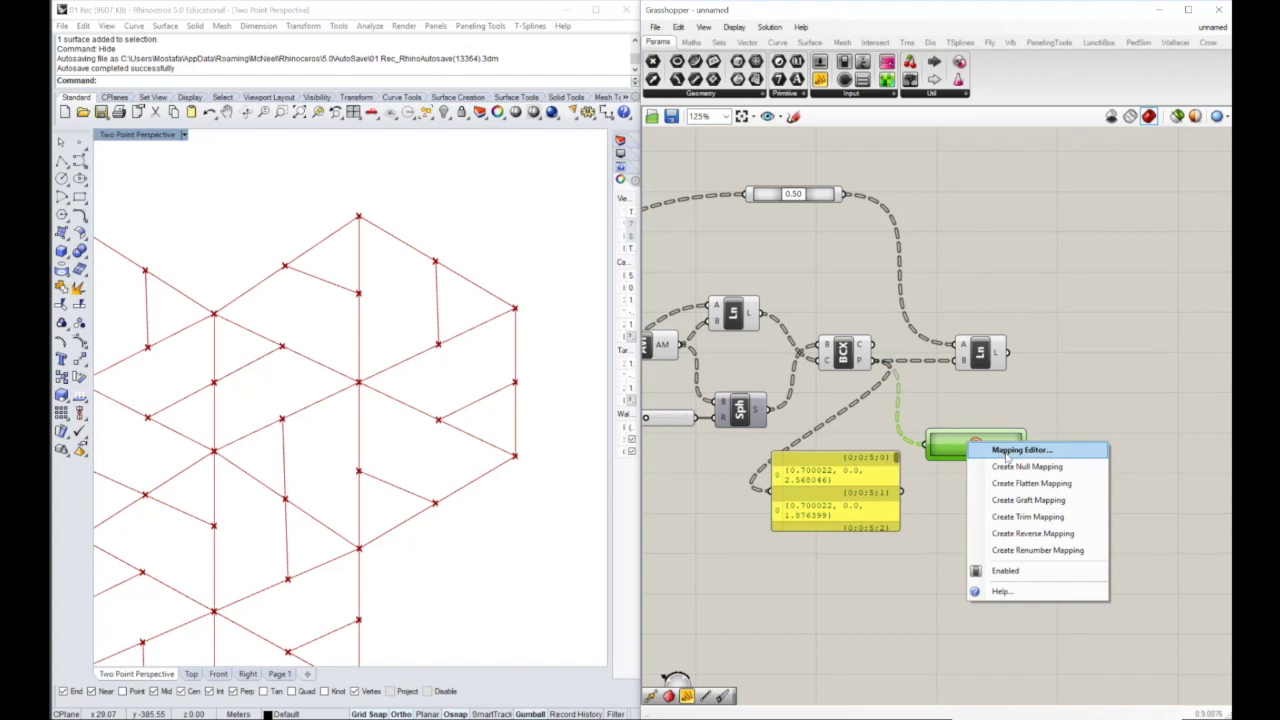
pyautogui.click(1010, 451)
pyautogui.click(1041, 359)
pyautogui.click(1048, 558)
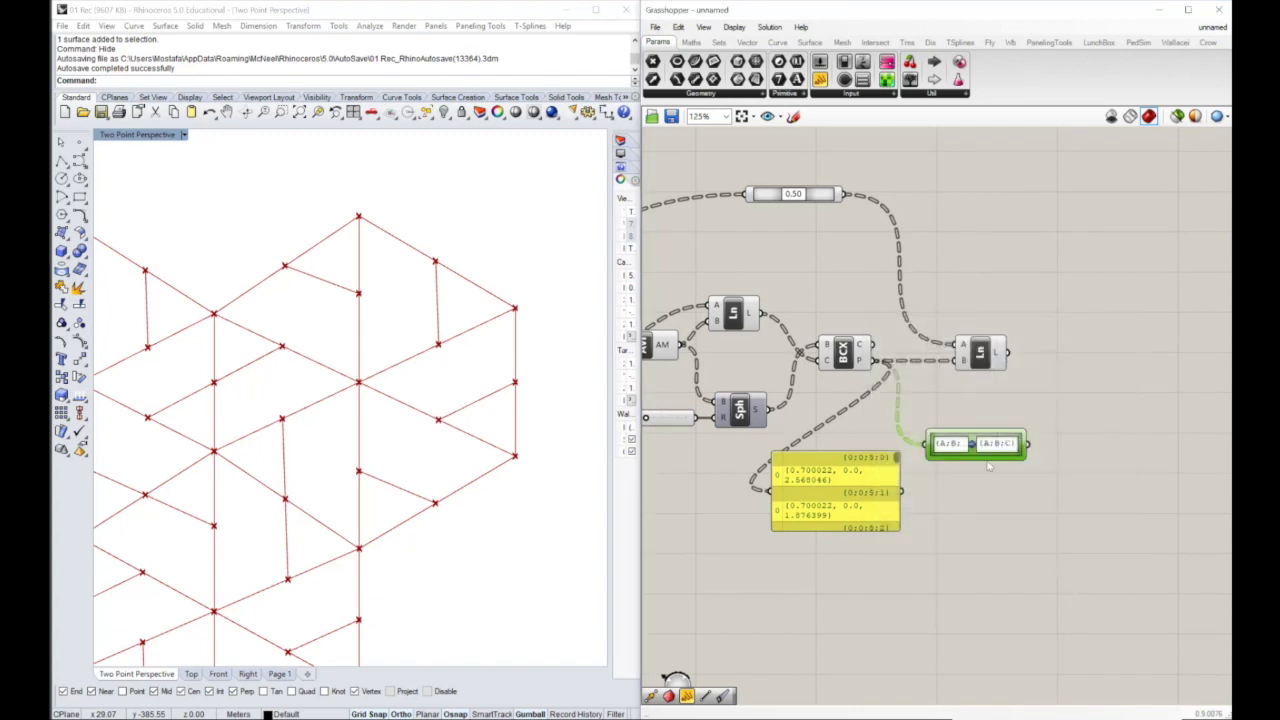
# Move the panel to the far side of the Path Mapper and display the mapper's output in it.
pyautogui.moveTo(960, 432); pyautogui.dragTo(972, 452)
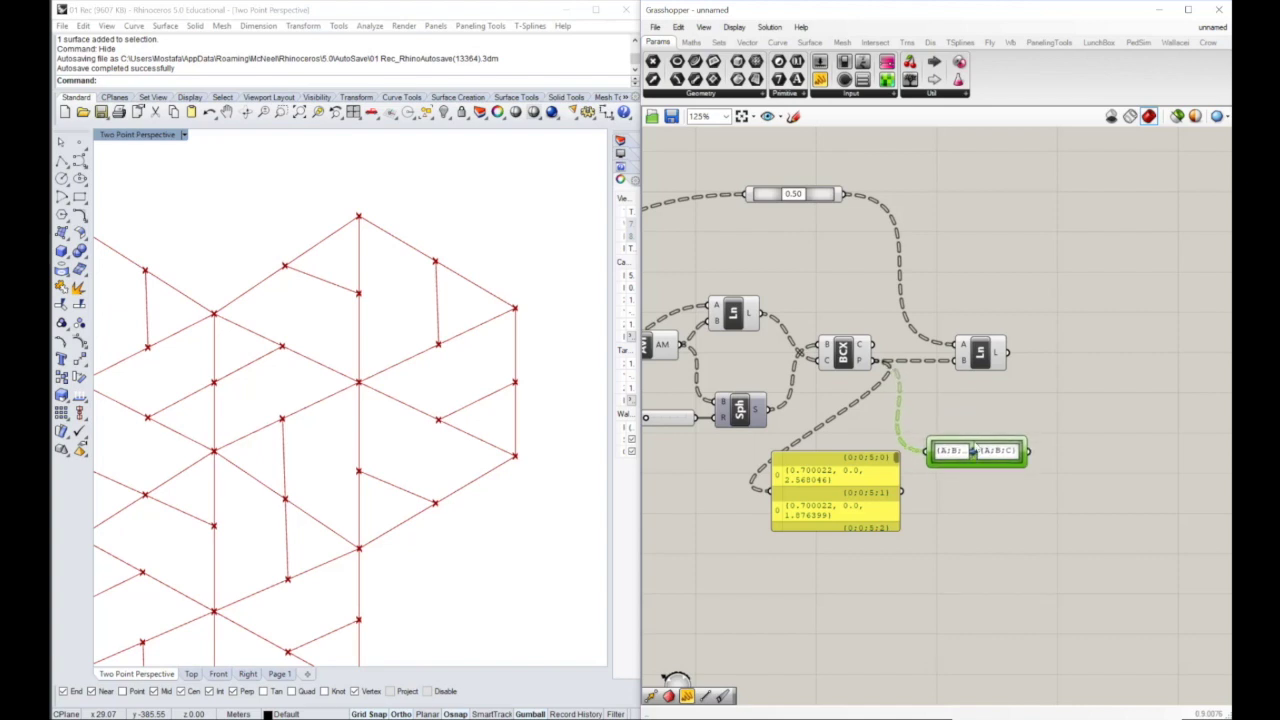
pyautogui.moveTo(836, 470); pyautogui.dragTo(1127, 488)
pyautogui.moveTo(1024, 460); pyautogui.dragTo(1062, 505)
pyautogui.moveTo(1029, 454); pyautogui.dragTo(1062, 508)
pyautogui.moveTo(1116, 509); pyautogui.dragTo(974, 497, button='right')
pyautogui.moveTo(974, 497); pyautogui.dragTo(973, 446)
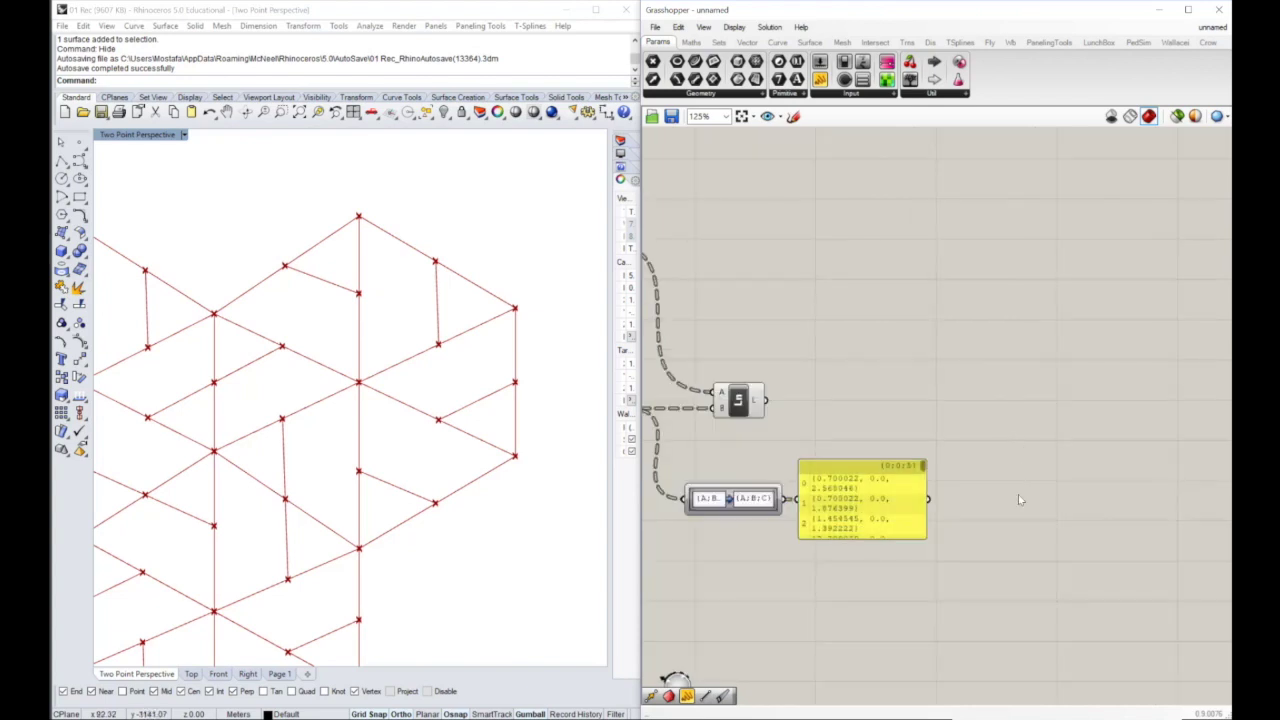
# Add a Shift List component fed by the panel and show its output in a duplicate of the panel.
pyautogui.doubleClick(1018, 494)
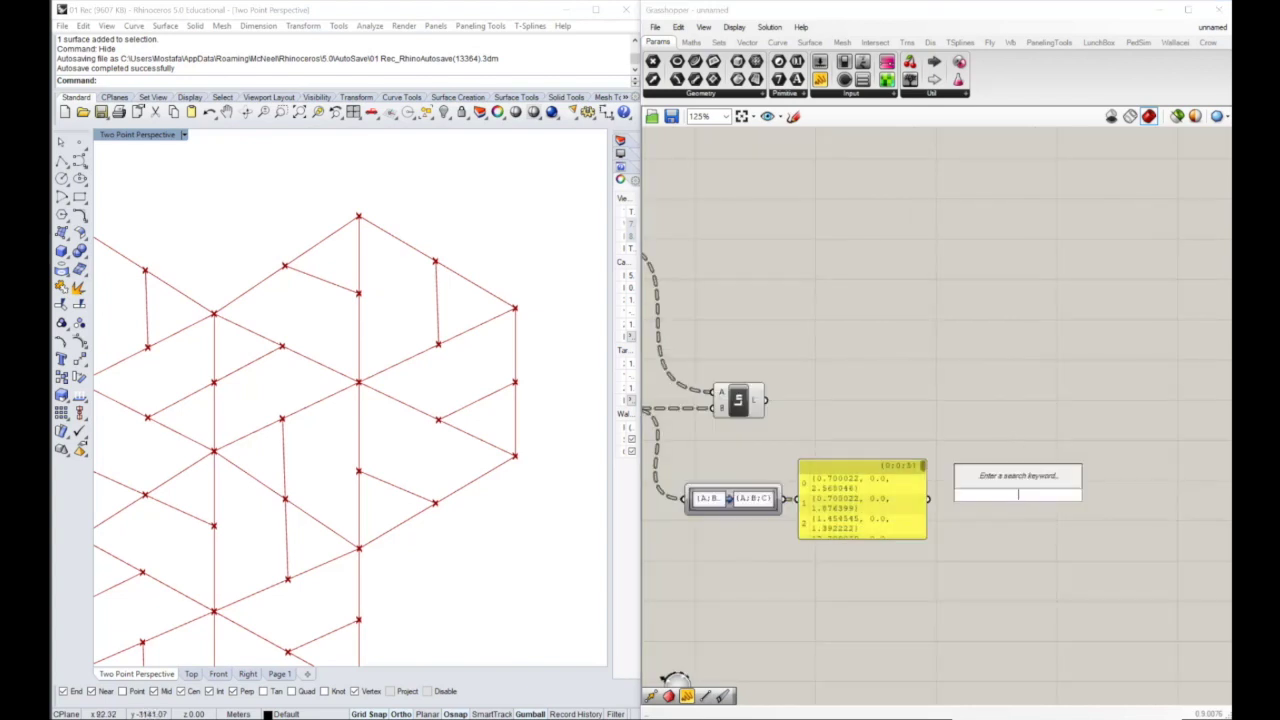
pyautogui.write('shif')
pyautogui.press('Return')
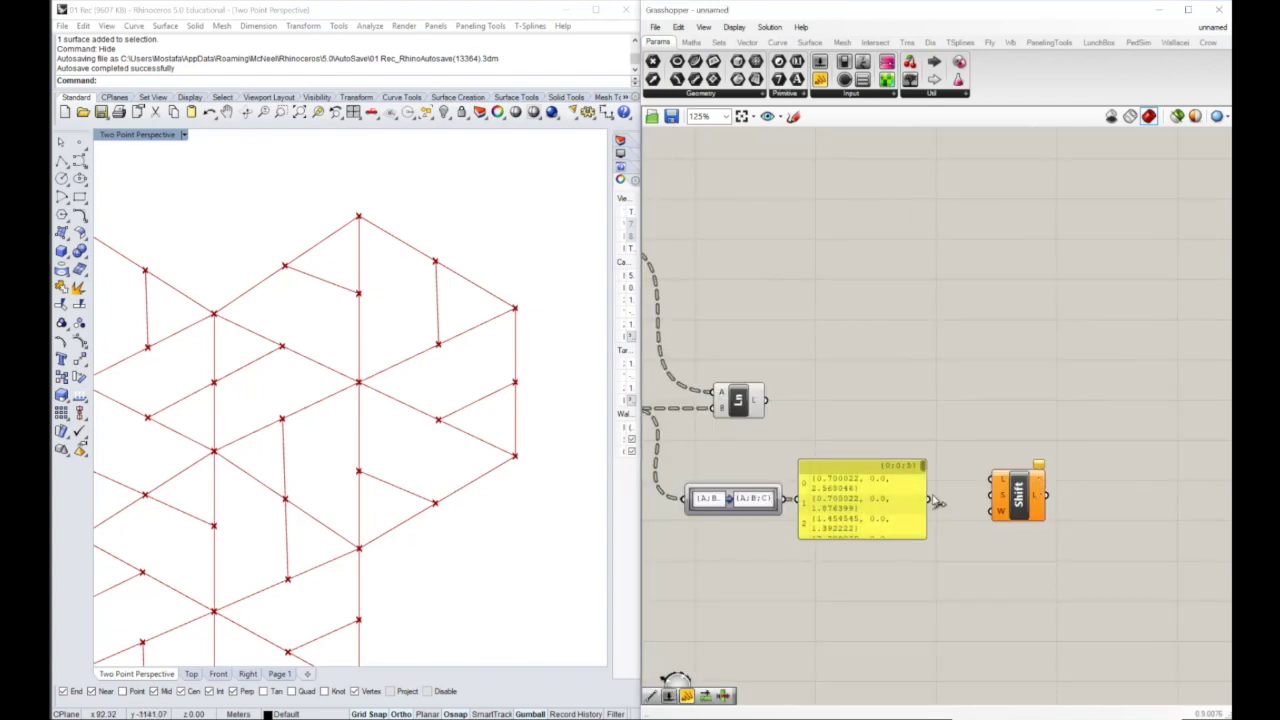
pyautogui.click(861, 508)
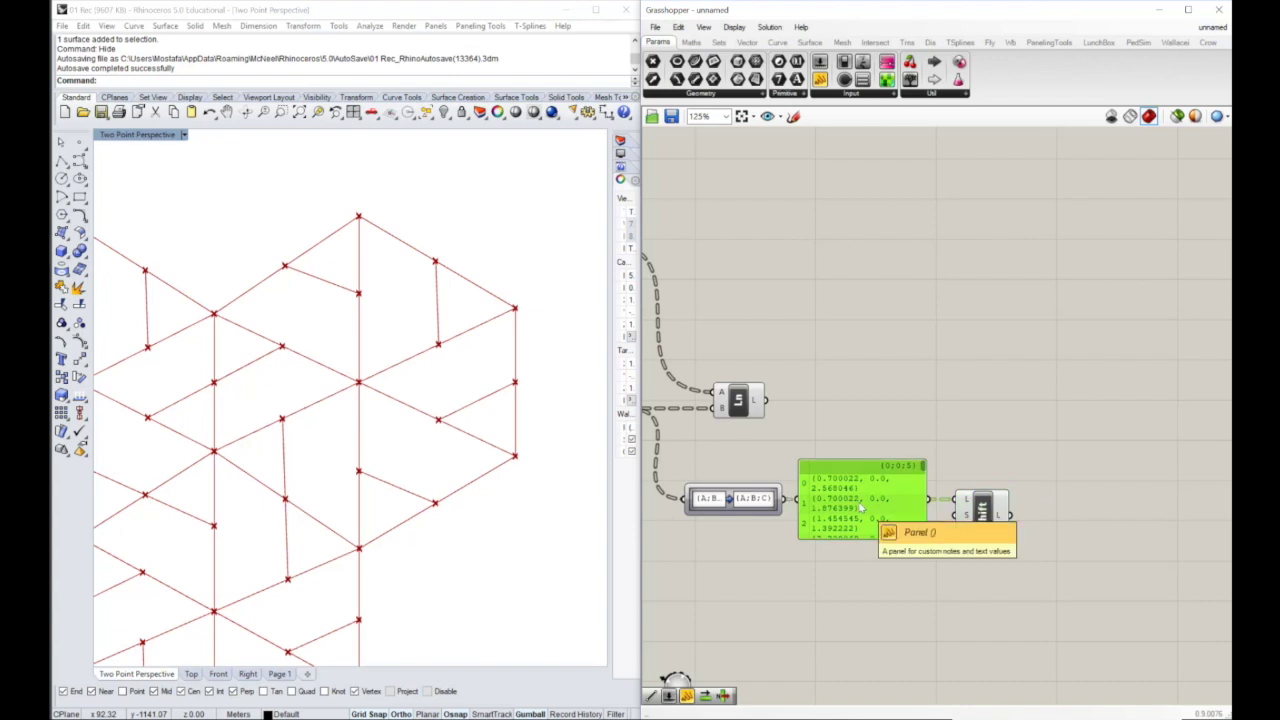
pyautogui.keyDown('alt'); pyautogui.moveTo(861, 508); pyautogui.dragTo(1097, 504); pyautogui.keyUp('alt')
pyautogui.moveTo(1012, 516); pyautogui.dragTo(1036, 504)
pyautogui.moveTo(1062, 520); pyautogui.dragTo(971, 502, button='right')
pyautogui.moveTo(998, 496); pyautogui.dragTo(999, 513)
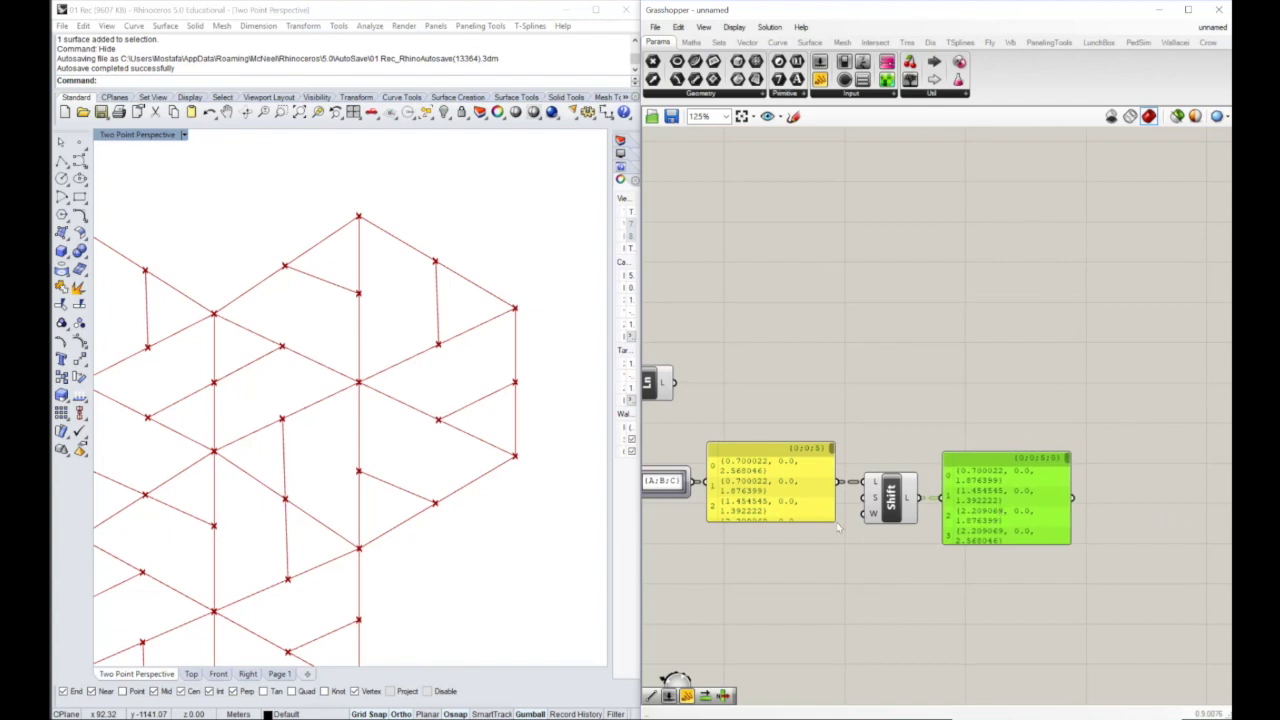
# Enlarge both panels to compare the point lists and graft the Shift List component's output.
pyautogui.moveTo(835, 519); pyautogui.dragTo(842, 588)
pyautogui.moveTo(1068, 540); pyautogui.dragTo(1082, 596)
pyautogui.moveTo(932, 521); pyautogui.dragTo(883, 514, button='right')
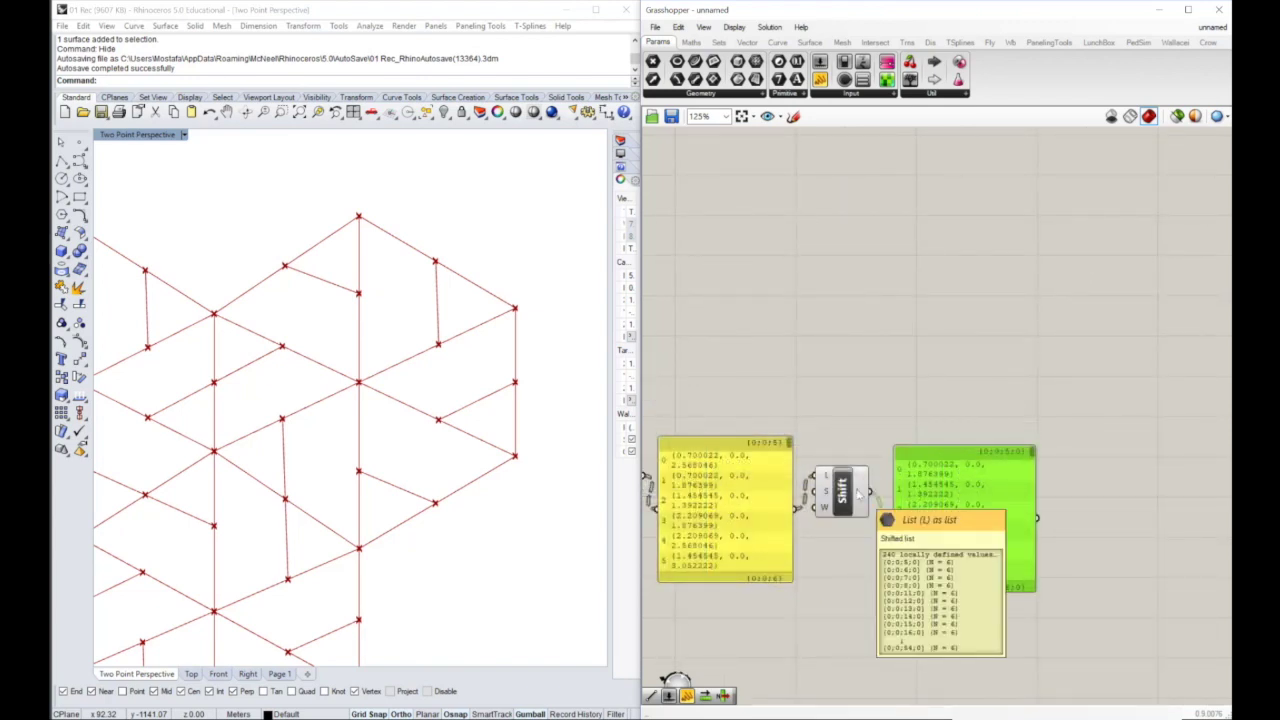
pyautogui.rightClick(857, 492)
pyautogui.click(895, 587)
pyautogui.moveTo(857, 430); pyautogui.dragTo(981, 459, button='right')
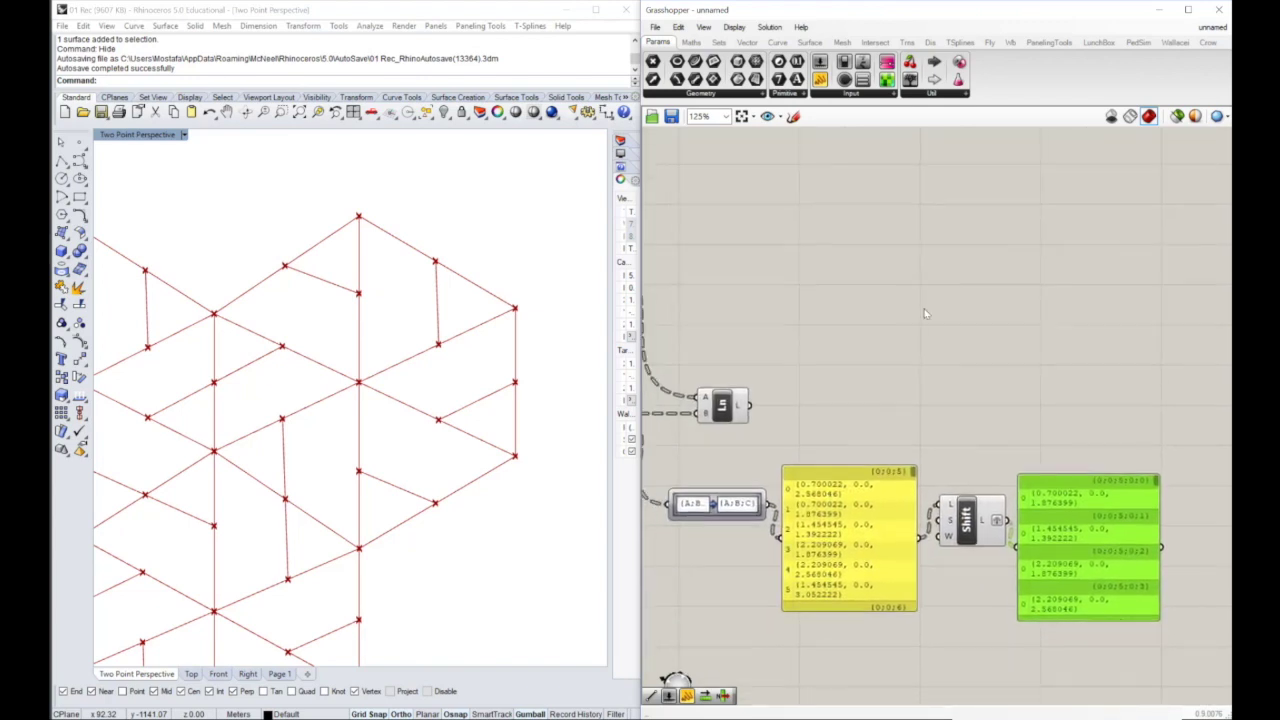
# Move the midpoint Line component above the panels and add a second Line from the midpoints (A) to the shifted points (B).
pyautogui.click(718, 409)
pyautogui.moveTo(724, 410); pyautogui.dragTo(1039, 345)
pyautogui.moveTo(808, 522); pyautogui.dragTo(884, 530, button='right')
pyautogui.moveTo(885, 522); pyautogui.dragTo(1081, 370)
pyautogui.click(1082, 438)
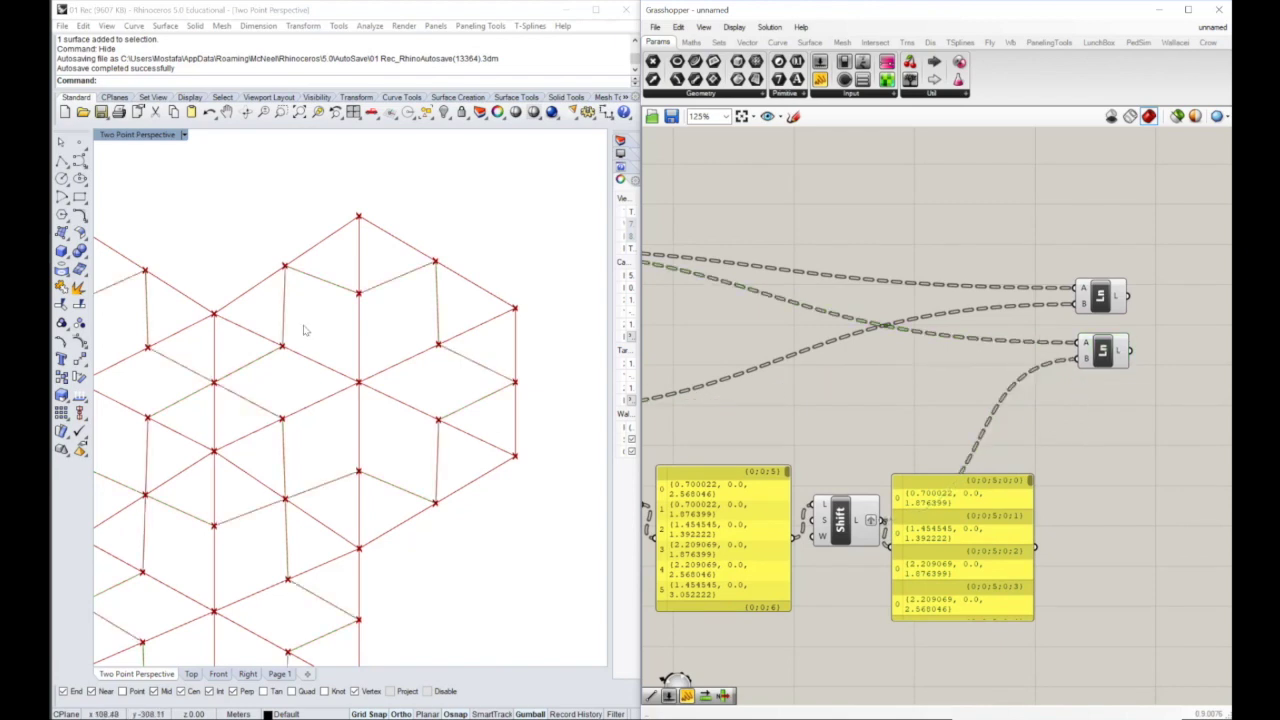
# Set the sphere radius slider to 0.70.
pyautogui.moveTo(731, 362); pyautogui.dragTo(975, 419, button='right')
pyautogui.scroll(3, 975, 420)
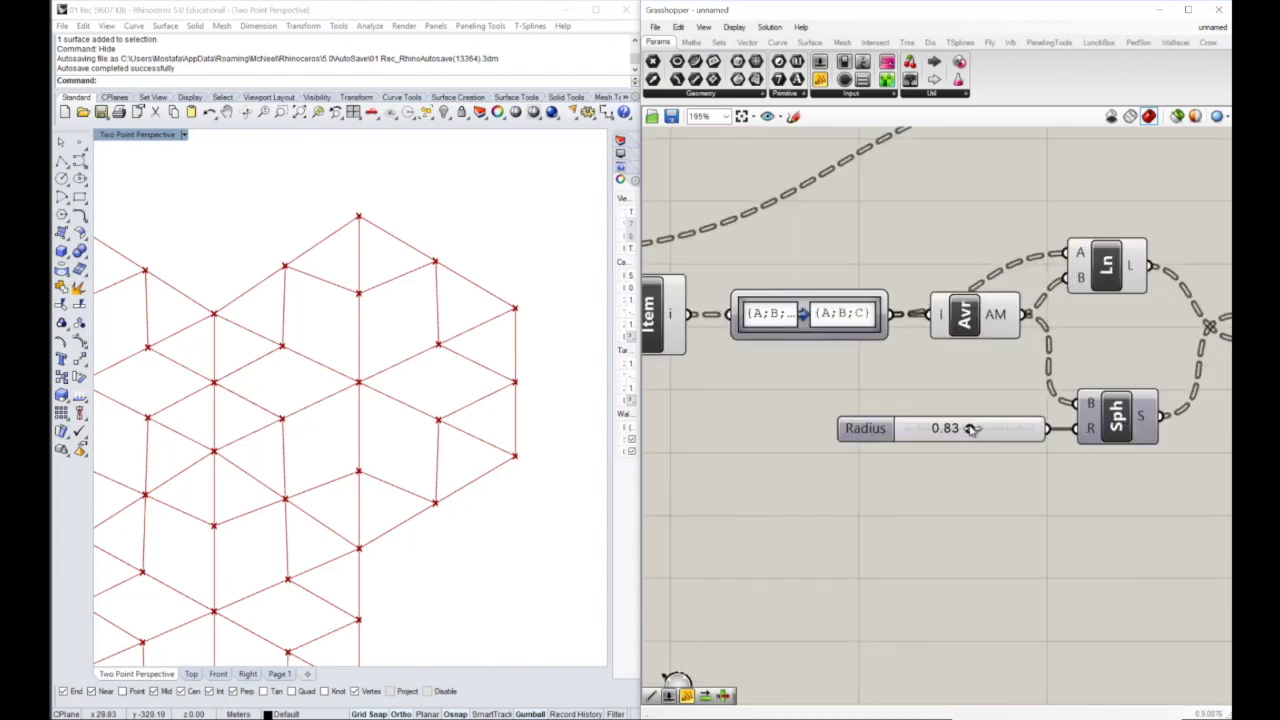
pyautogui.moveTo(970, 428)
pyautogui.mouseDown()
pyautogui.moveTo(1015, 428)
pyautogui.moveTo(945, 428)
pyautogui.mouseUp()
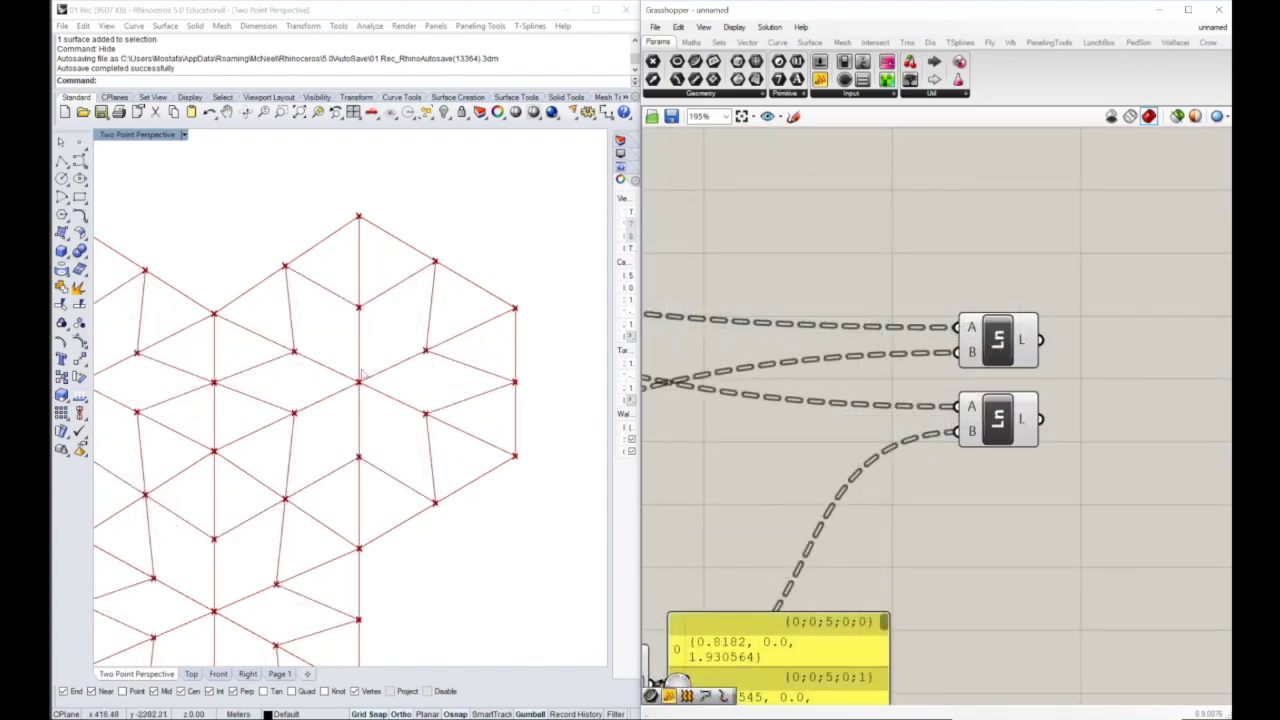
# Add a Line component from the Brep | Curve intersection points (A) to the Average component's points (B).
pyautogui.scroll(-2, 700, 420)
pyautogui.moveTo(655, 420); pyautogui.dragTo(915, 355, button='right')
pyautogui.click(774, 400)
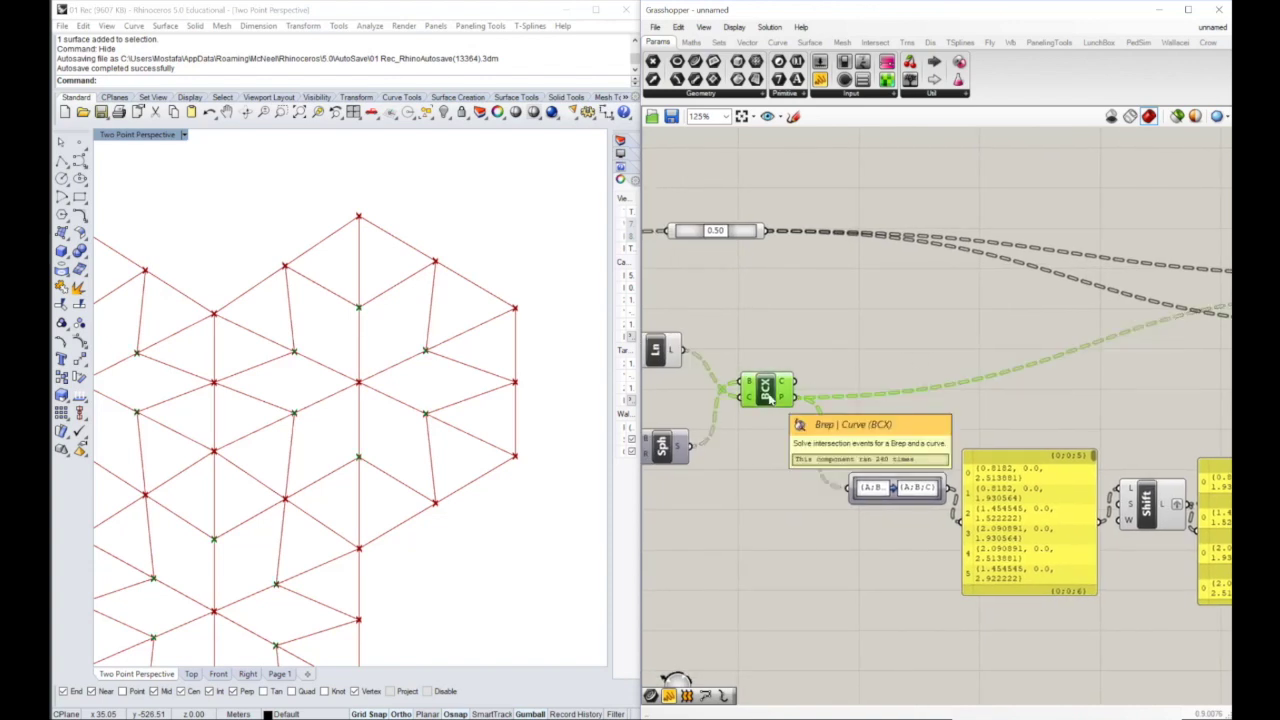
pyautogui.moveTo(670, 470); pyautogui.dragTo(754, 460, button='right')
pyautogui.click(777, 42)
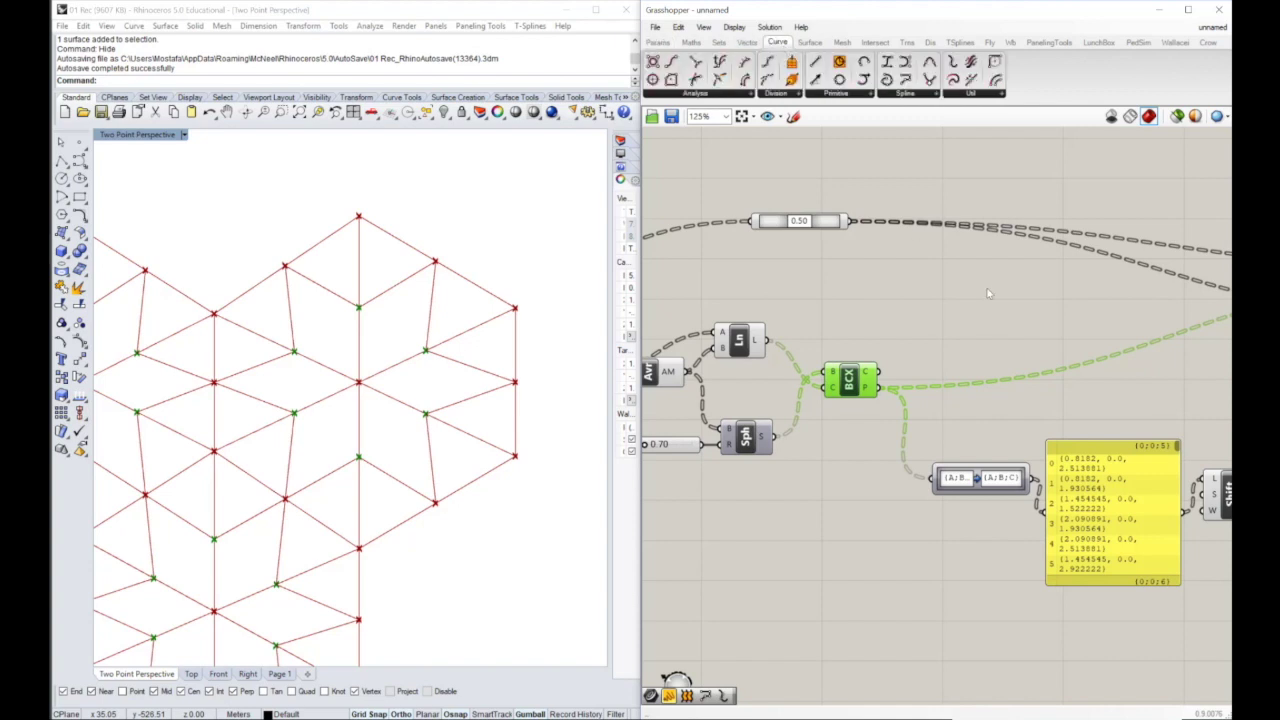
pyautogui.moveTo(815, 62); pyautogui.dragTo(982, 344)
pyautogui.moveTo(880, 388); pyautogui.dragTo(960, 336)
pyautogui.moveTo(746, 356); pyautogui.dragTo(883, 338, button='right')
pyautogui.moveTo(821, 352); pyautogui.dragTo(1092, 333)
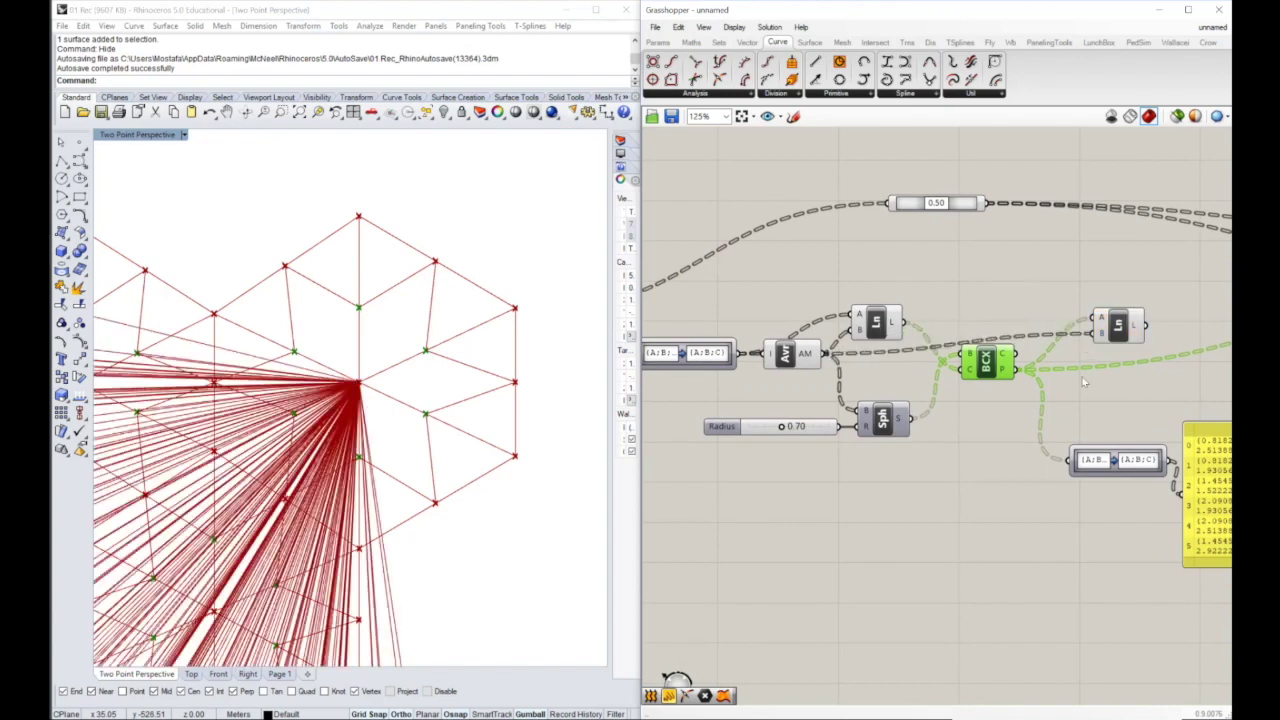
pyautogui.moveTo(1077, 403); pyautogui.dragTo(1011, 410, button='right')
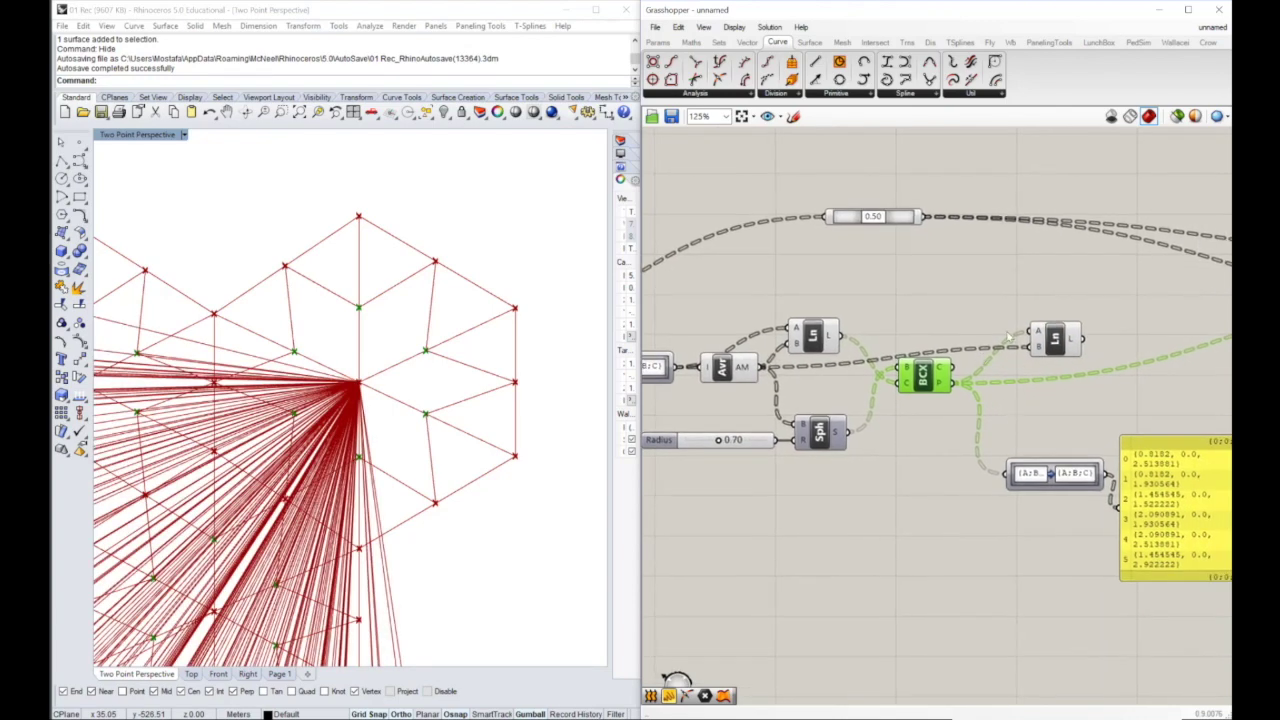
pyautogui.moveTo(1054, 338); pyautogui.dragTo(1062, 318)
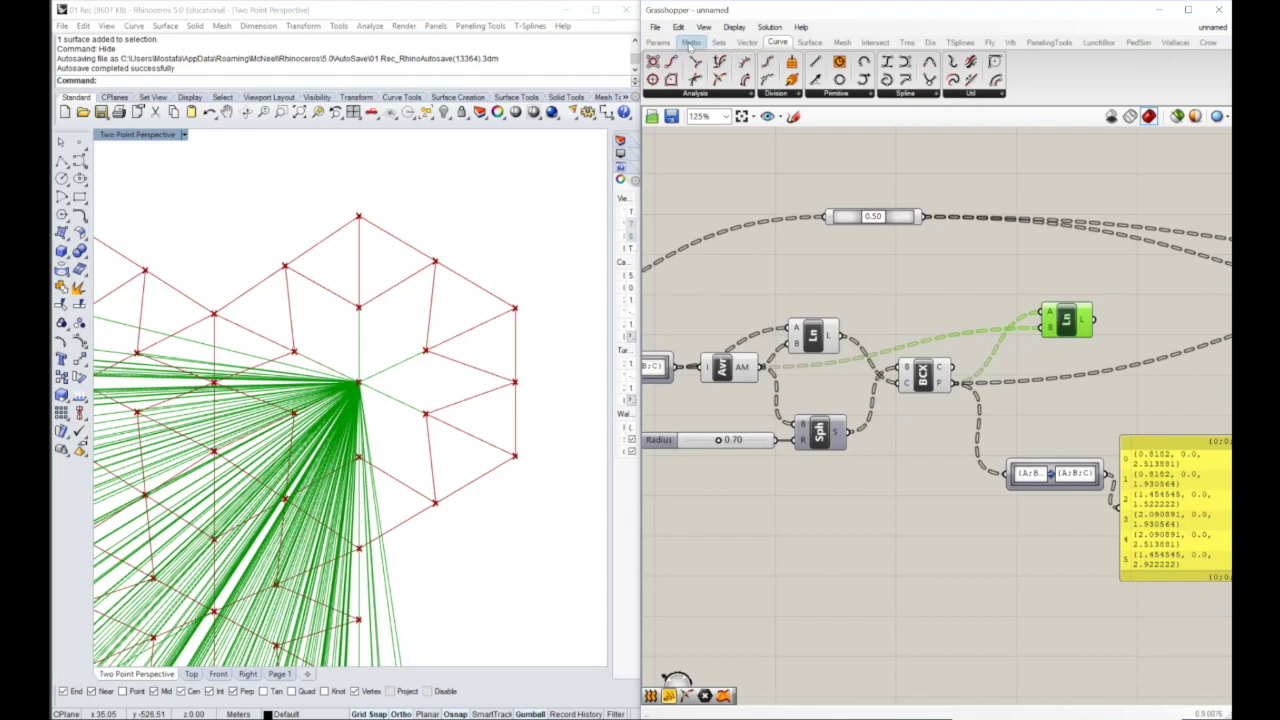
# Add a grafted Point parameter fed by the Average component and connect it to the new Line's B input.
pyautogui.click(657, 42)
pyautogui.moveTo(653, 61); pyautogui.dragTo(939, 311)
pyautogui.moveTo(766, 372); pyautogui.dragTo(940, 318)
pyautogui.rightClick(948, 318)
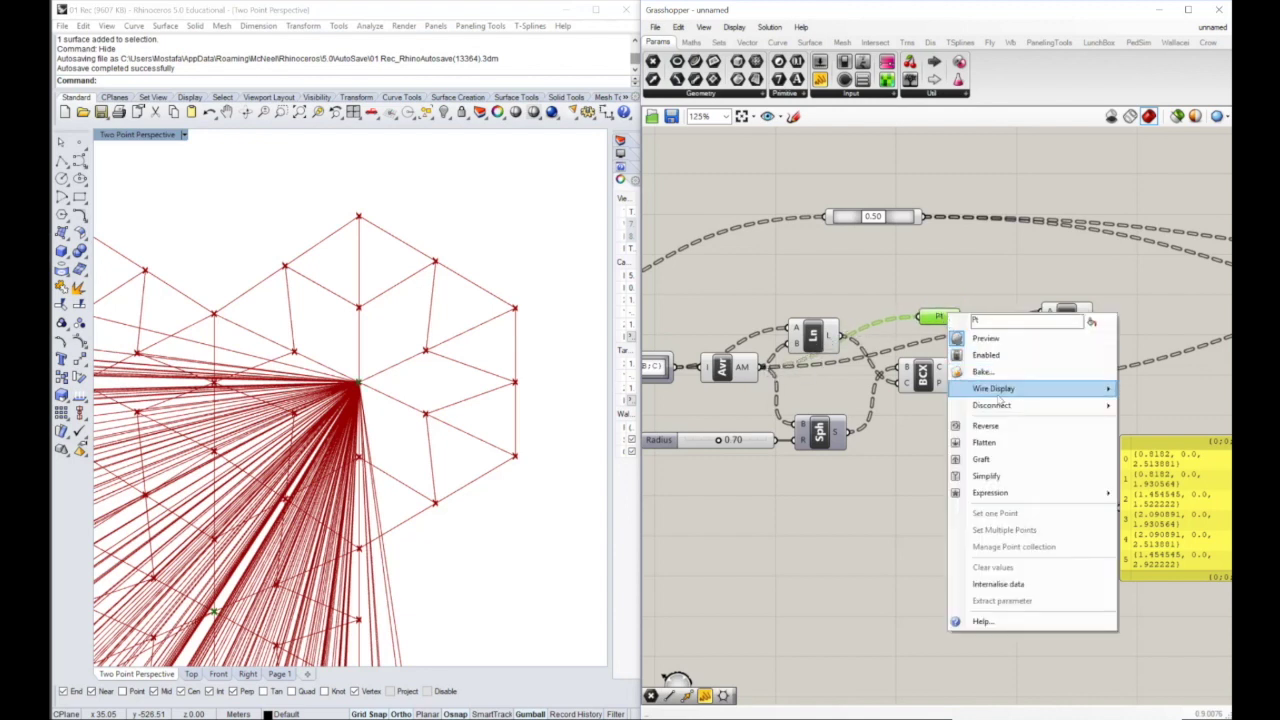
pyautogui.click(1009, 460)
pyautogui.moveTo(962, 318); pyautogui.dragTo(1046, 327)
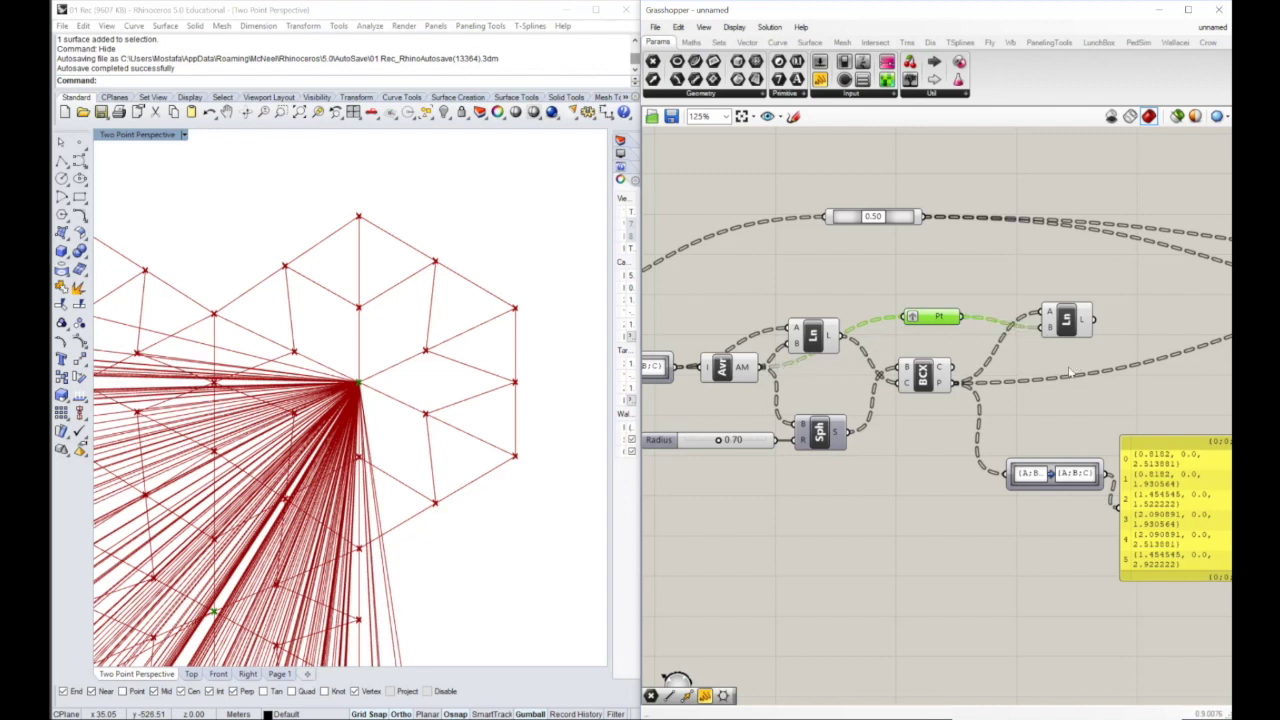
# Tidy the Point parameter's position and replace the new Line's A input with the Path Mapper's output.
pyautogui.moveTo(992, 345); pyautogui.dragTo(929, 336, button='right')
pyautogui.moveTo(876, 308); pyautogui.dragTo(888, 322)
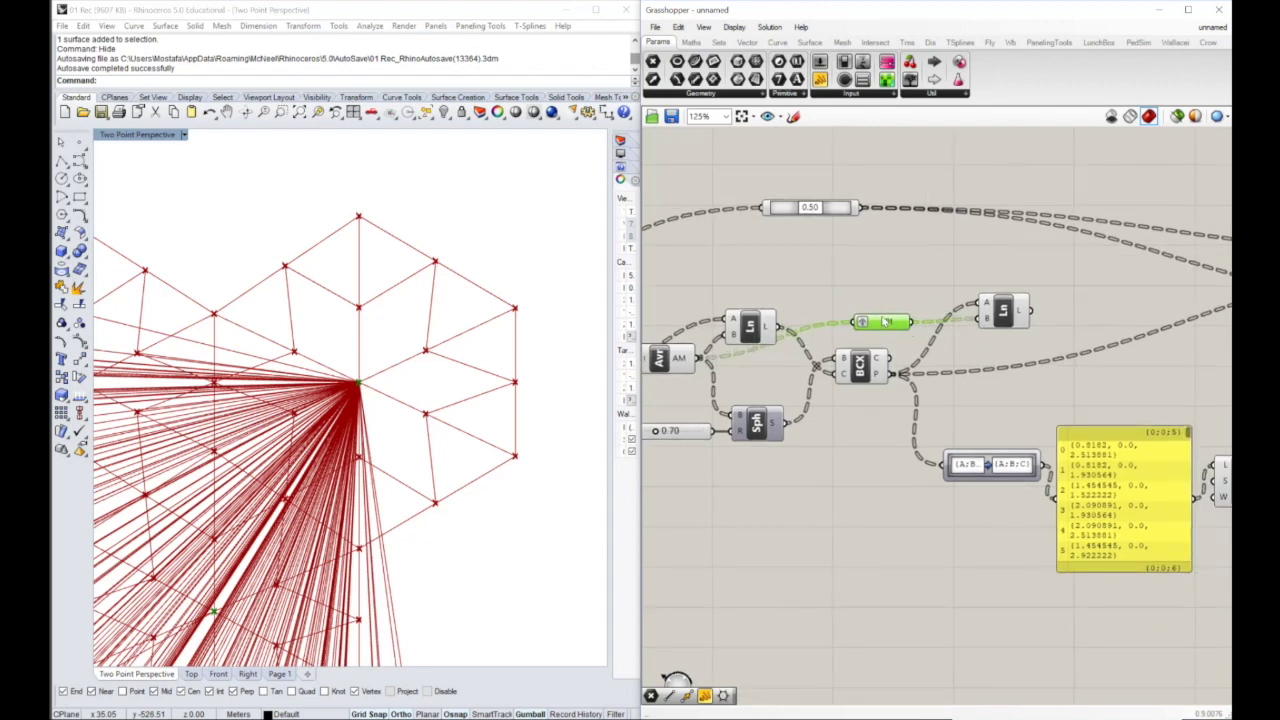
pyautogui.moveTo(882, 309); pyautogui.dragTo(938, 305, button='right')
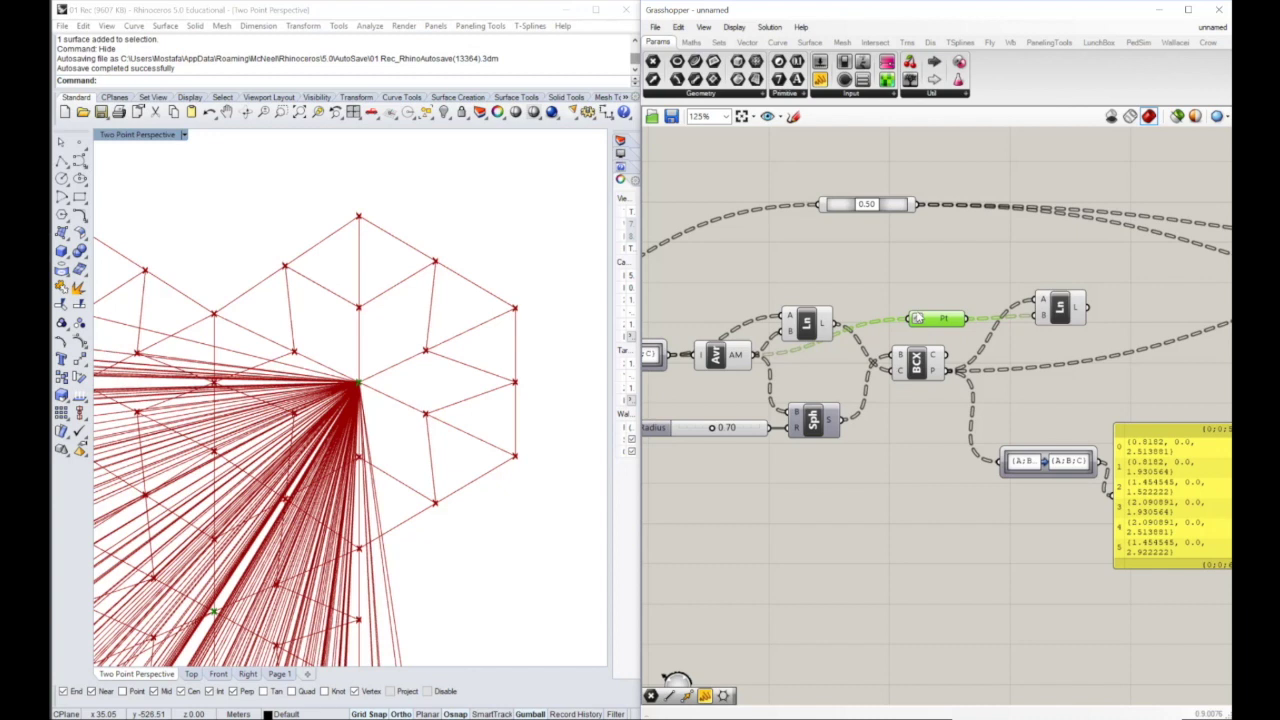
pyautogui.moveTo(1052, 281); pyautogui.dragTo(932, 276, button='right')
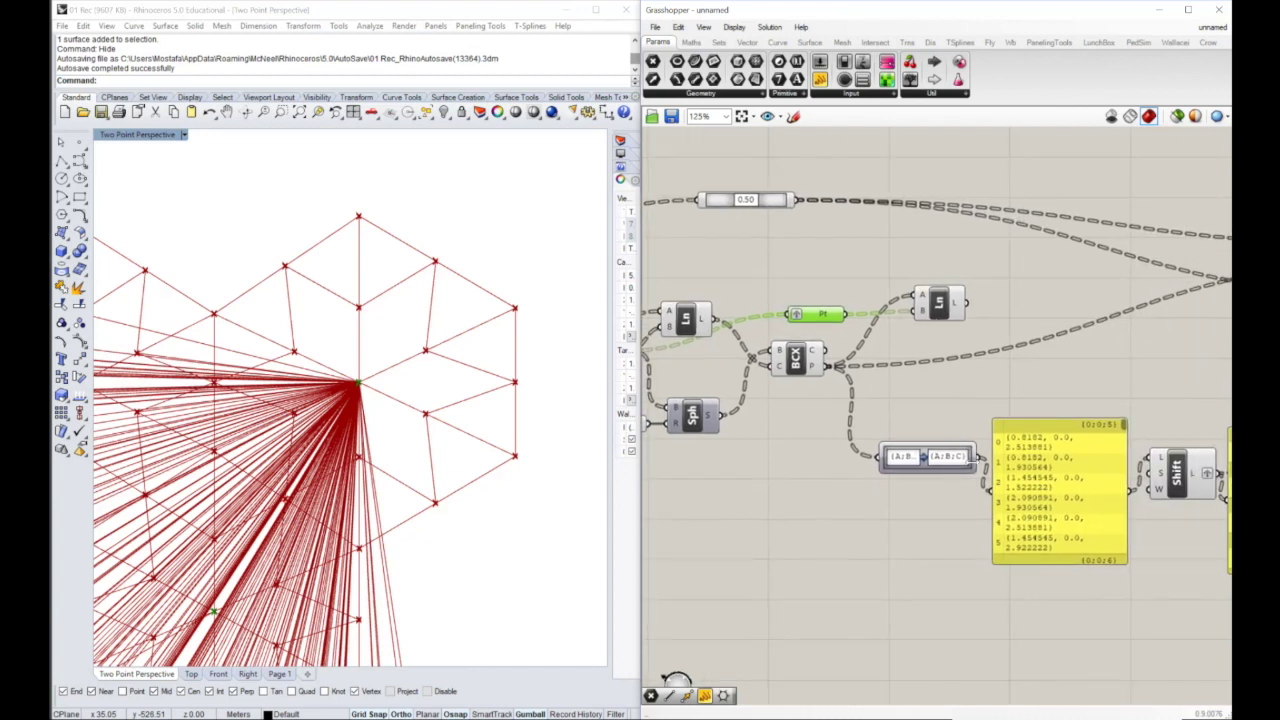
pyautogui.moveTo(983, 462); pyautogui.dragTo(931, 316)
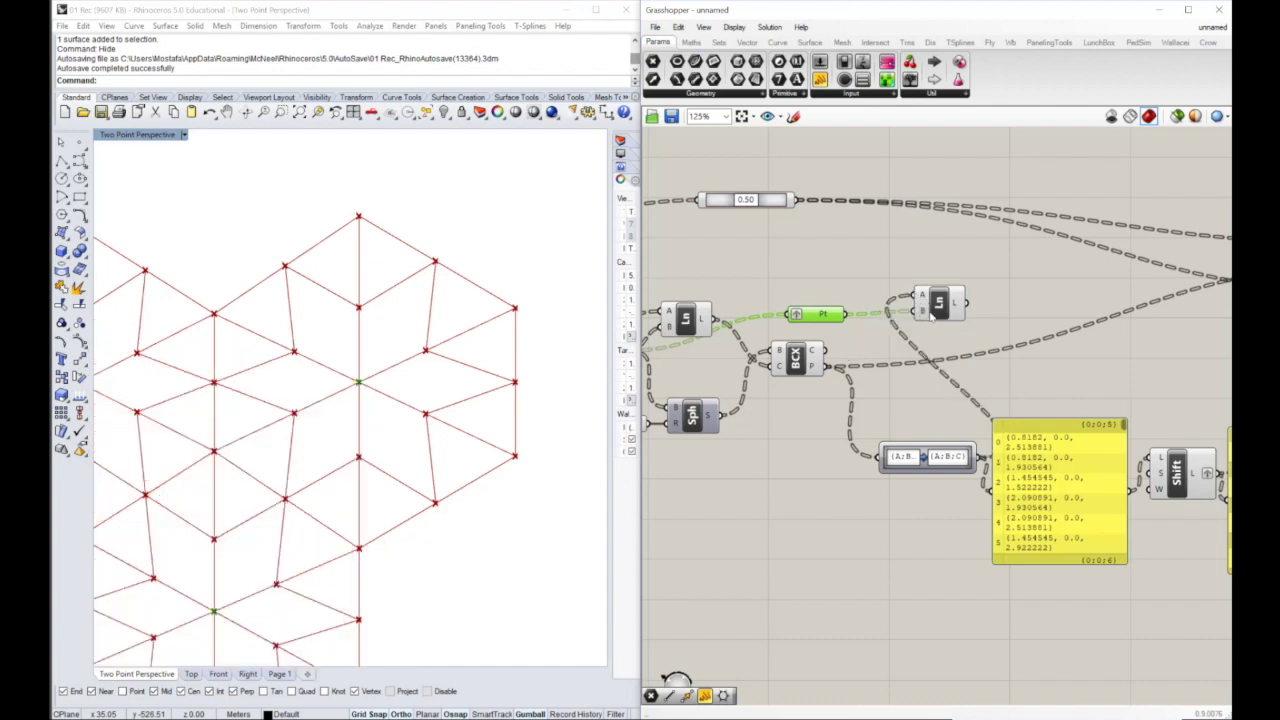
# Move the centre-point Line component below the two Line components that start from the edge midpoints.
pyautogui.click(940, 308)
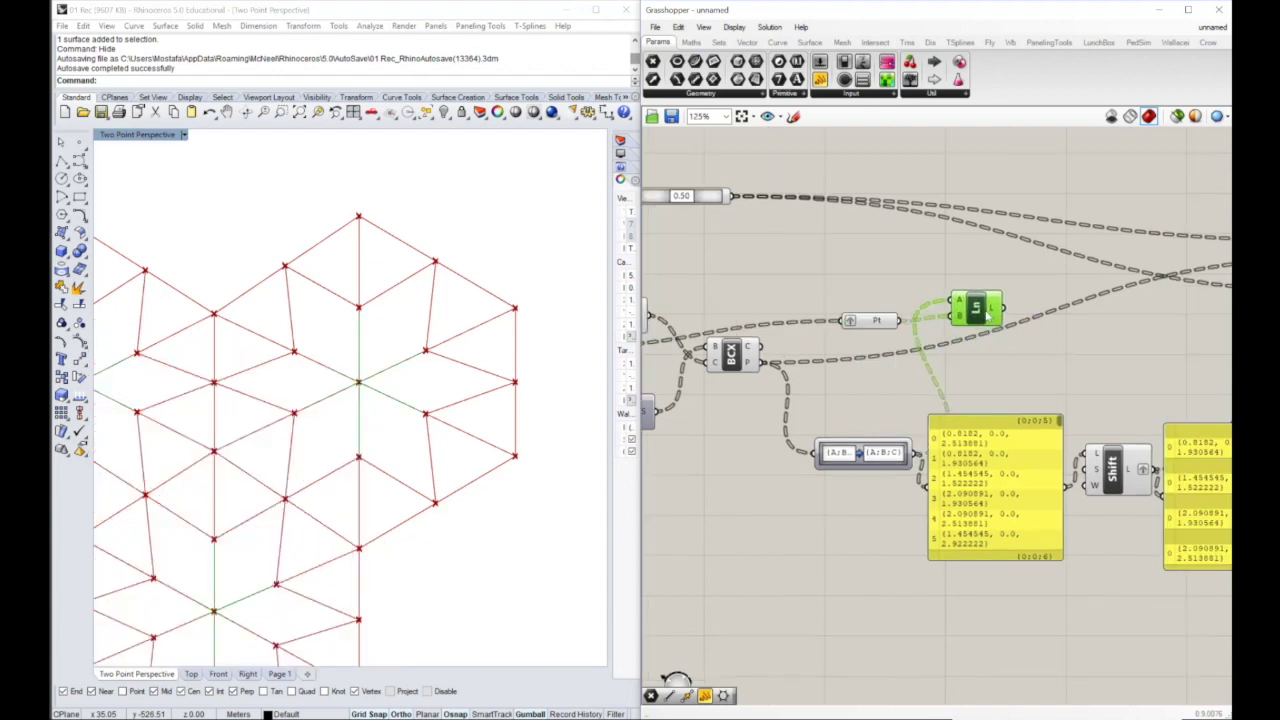
pyautogui.moveTo(986, 314); pyautogui.dragTo(978, 318)
pyautogui.moveTo(965, 434); pyautogui.dragTo(676, 449, button='right')
pyautogui.scroll(-1, 728, 419)
pyautogui.moveTo(700, 348); pyautogui.dragTo(1012, 378)
# Compare the data paths of the upper two Line components' outputs in a temporary panel, and delete the panel.
pyautogui.scroll(2, 858, 298)
pyautogui.moveTo(822, 86); pyautogui.dragTo(968, 310)
pyautogui.click(968, 310)
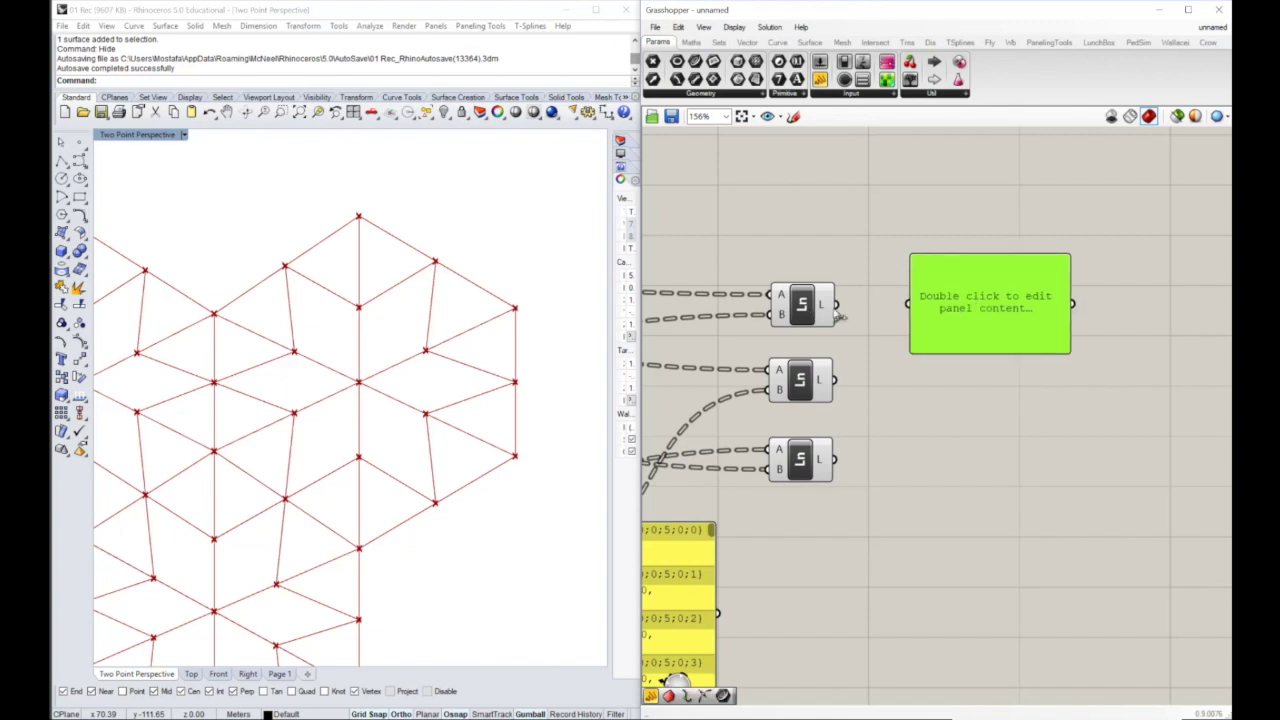
pyautogui.moveTo(836, 305); pyautogui.dragTo(898, 308)
pyautogui.moveTo(1002, 316); pyautogui.dragTo(996, 317)
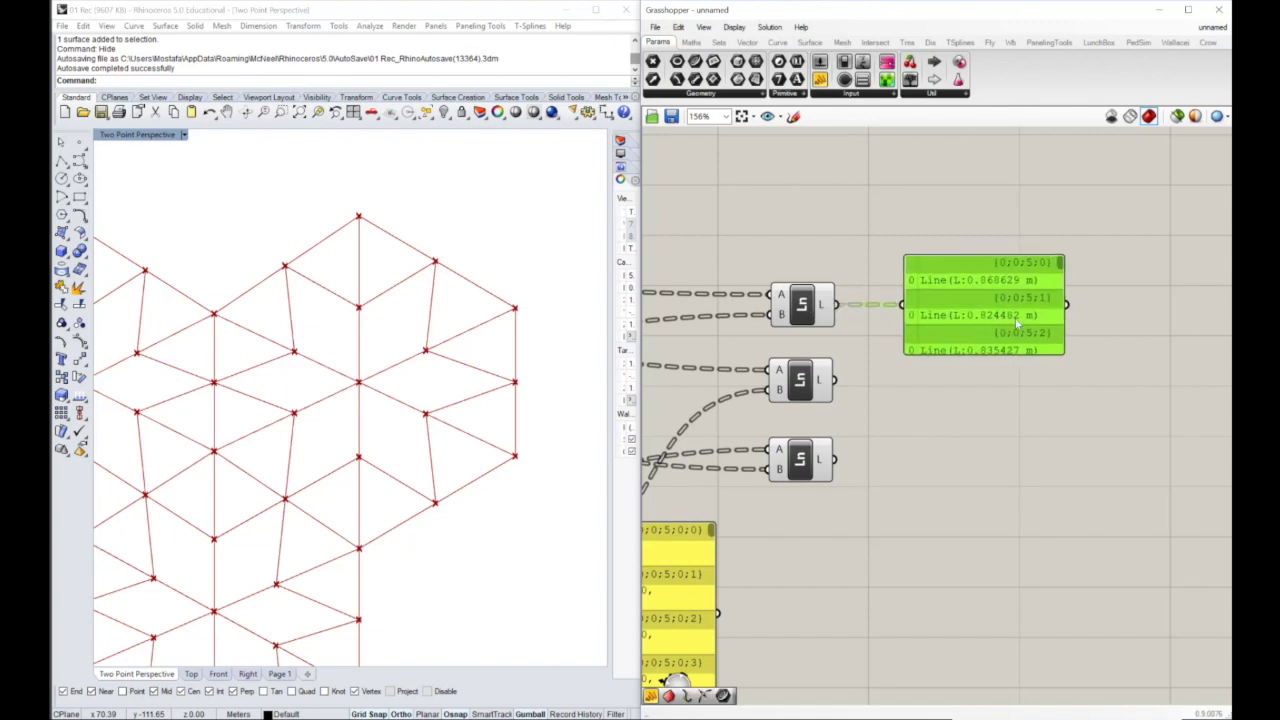
pyautogui.moveTo(836, 381); pyautogui.dragTo(901, 305)
pyautogui.moveTo(1008, 299); pyautogui.dragTo(1024, 378)
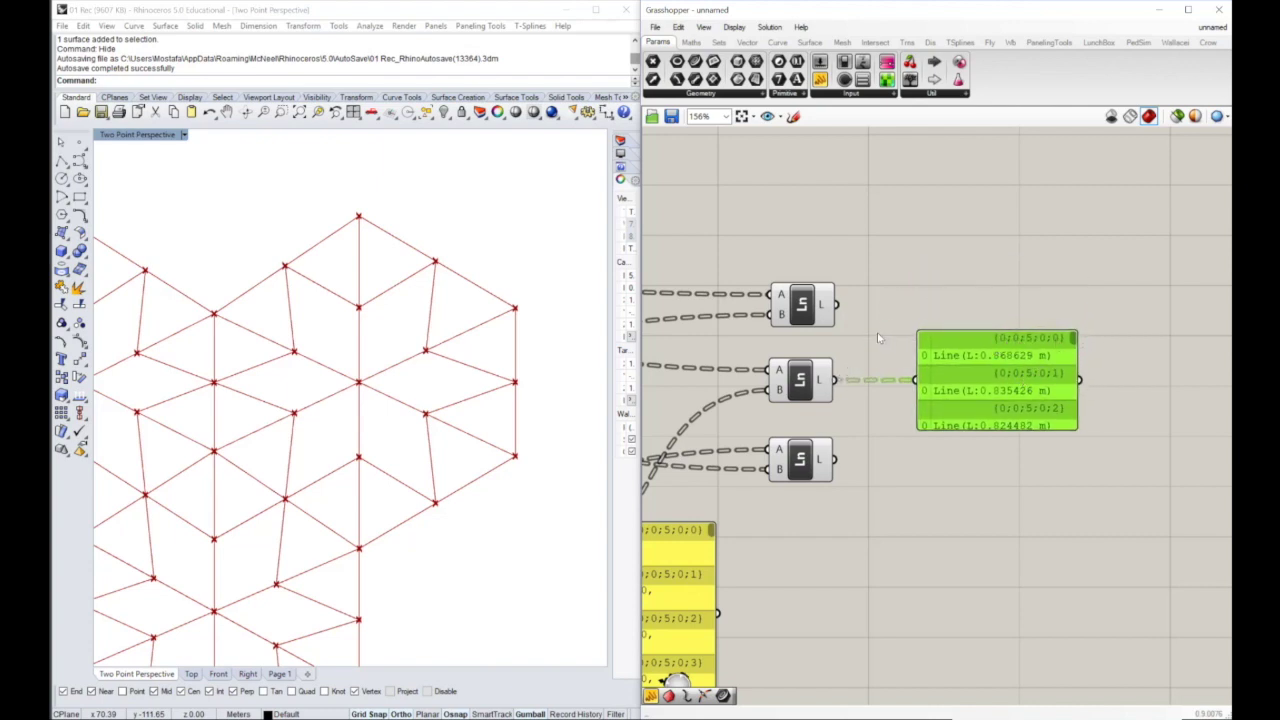
pyautogui.moveTo(837, 305); pyautogui.dragTo(915, 380)
pyautogui.moveTo(1013, 374); pyautogui.dragTo(1022, 300)
pyautogui.click(678, 26)
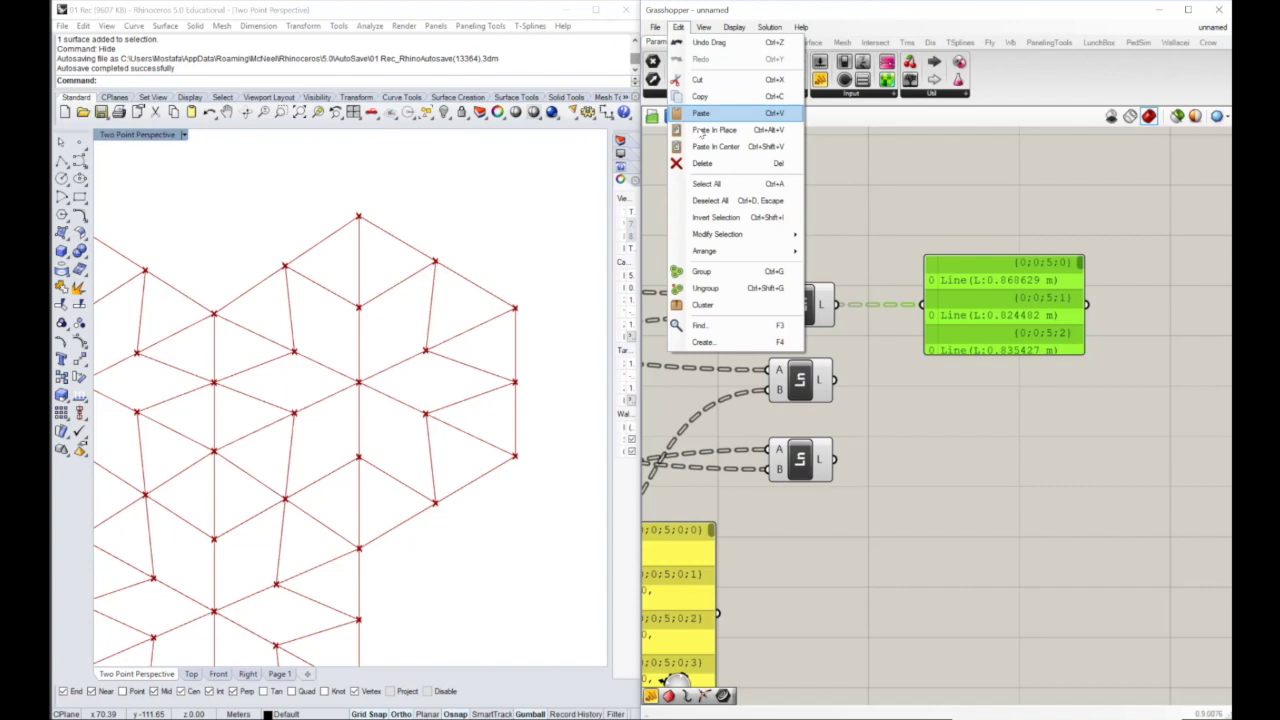
pyautogui.click(700, 158)
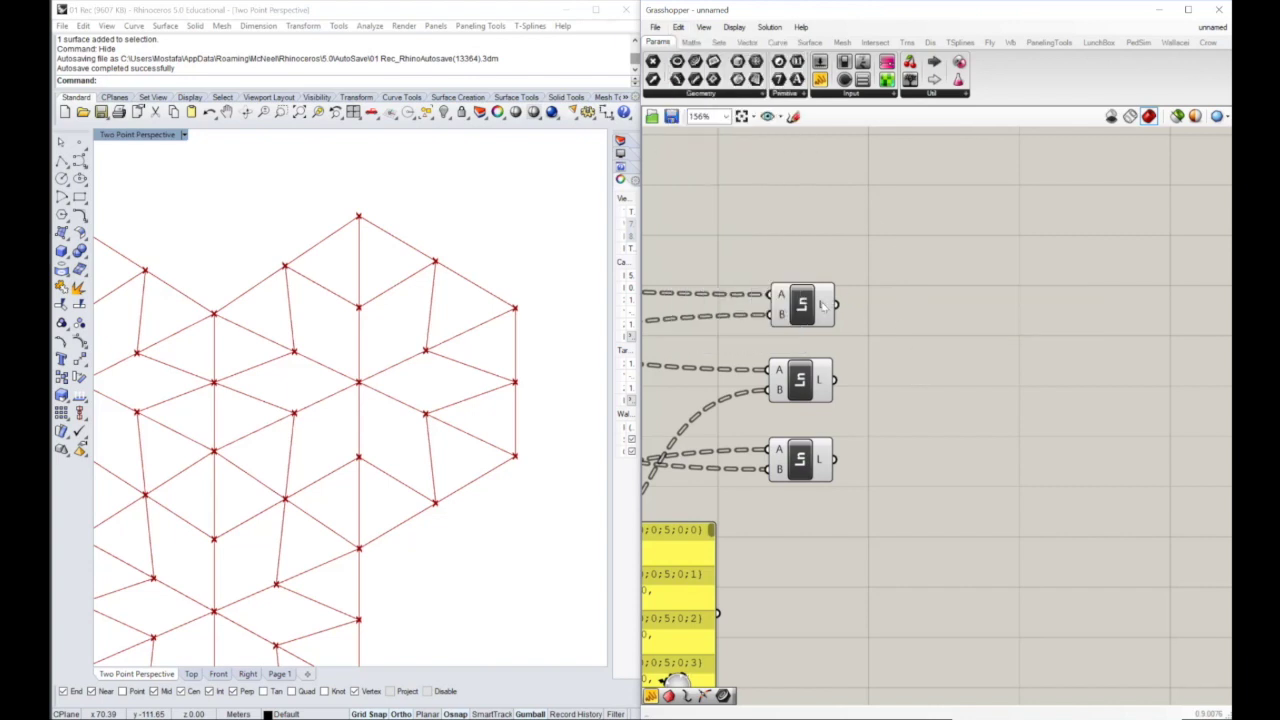
# Graft the outputs of the upper and lower Line components.
pyautogui.rightClick(822, 305)
pyautogui.click(865, 374)
pyautogui.rightClick(822, 460)
pyautogui.click(865, 529)
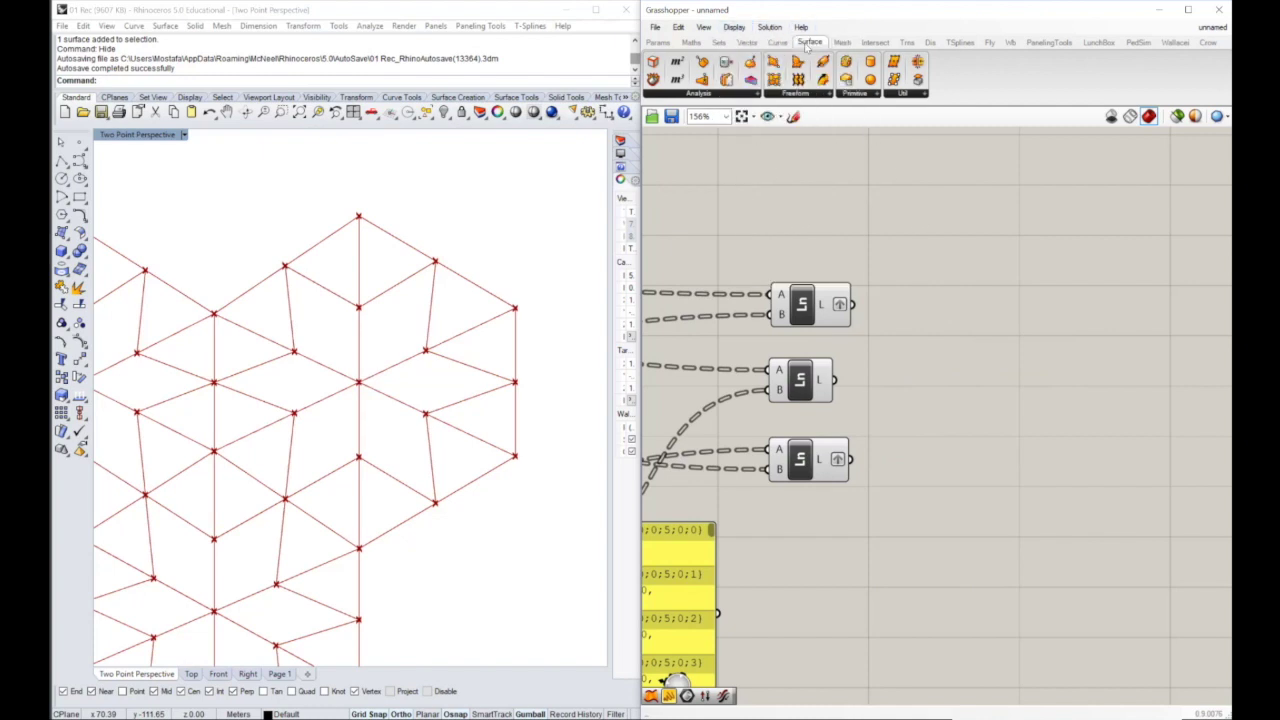
# Add a Ruled Surface component between the middle Line's output (A) and the lower Line's output (B).
pyautogui.click(823, 92)
pyautogui.click(840, 171)
pyautogui.click(966, 378)
pyautogui.moveTo(851, 460); pyautogui.dragTo(934, 400)
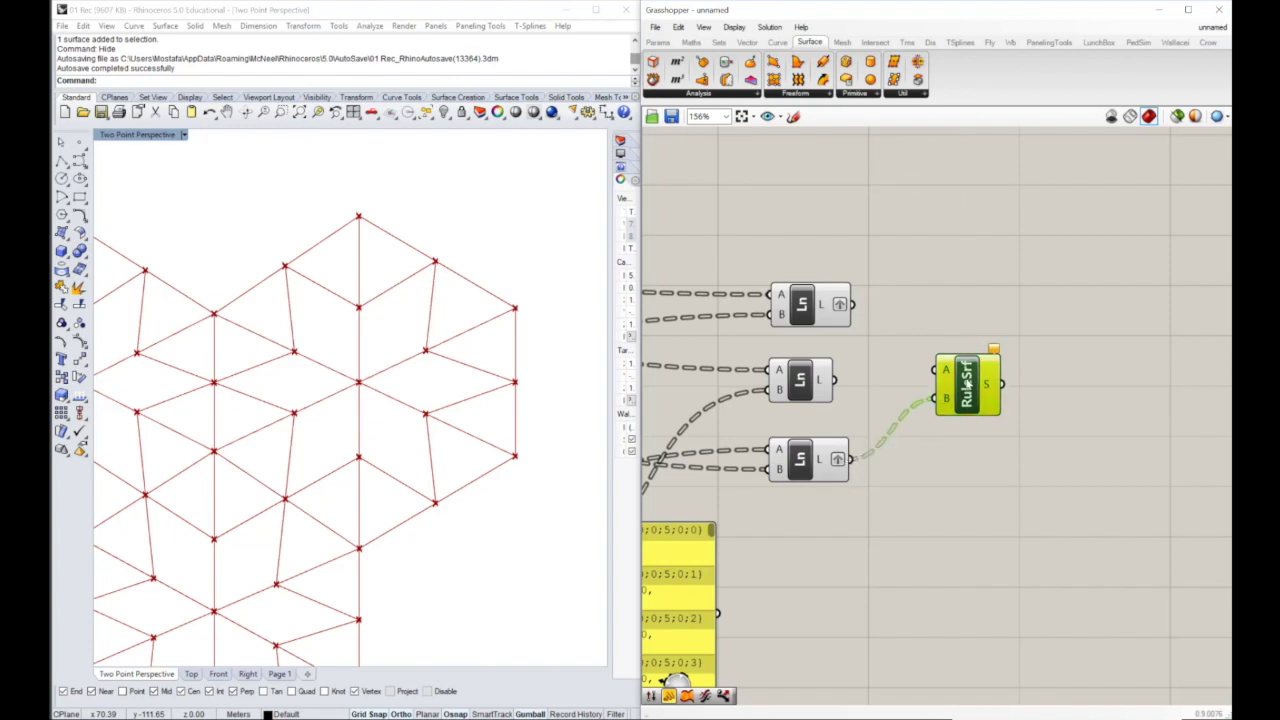
pyautogui.moveTo(840, 384); pyautogui.dragTo(952, 395)
pyautogui.click(965, 326)
pyautogui.moveTo(884, 330); pyautogui.dragTo(1021, 328, button='right')
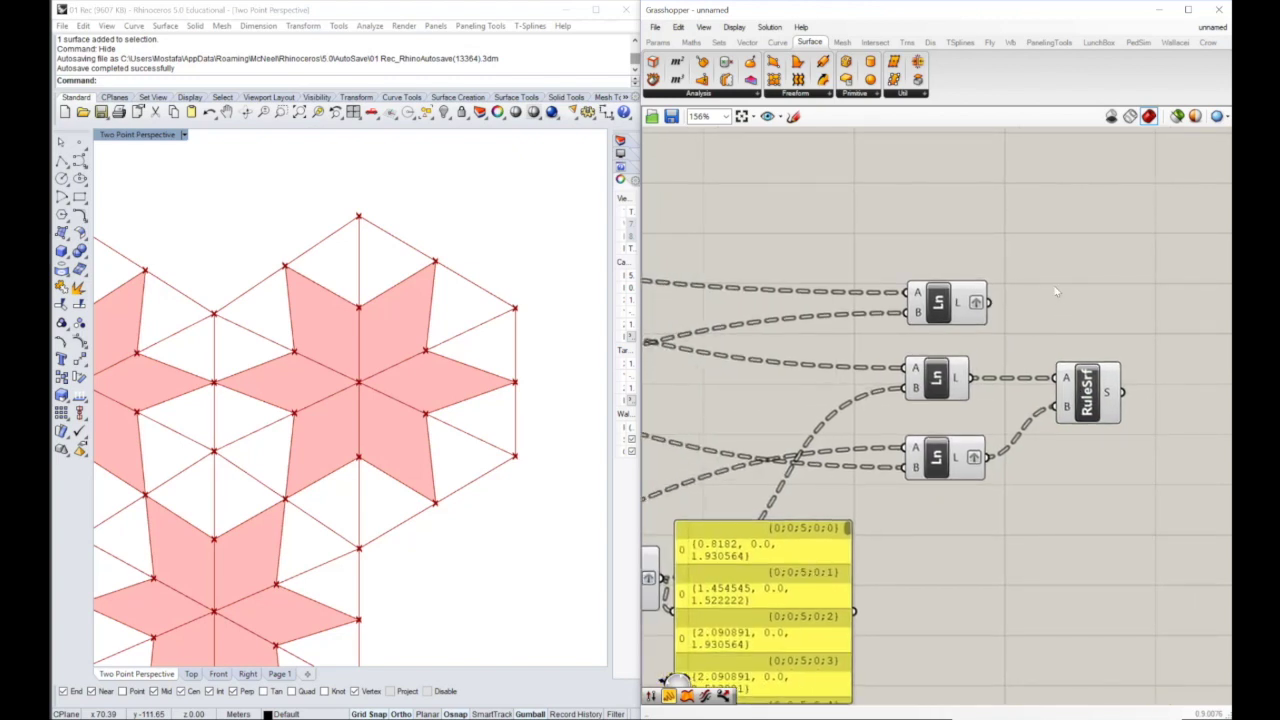
# Highlight the middle and lower Line components in turn to compare their lines, and turn the Ruled Surface preview on.
pyautogui.moveTo(998, 307); pyautogui.dragTo(926, 312, button='right')
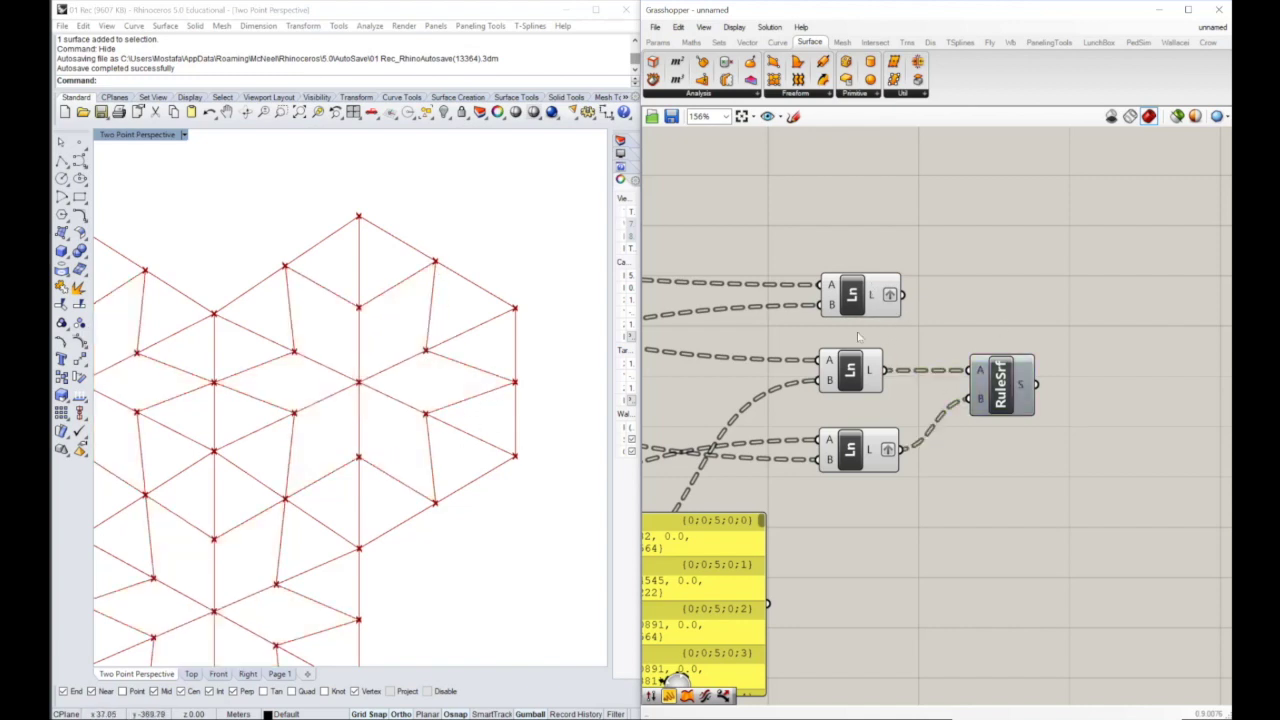
pyautogui.click(851, 378)
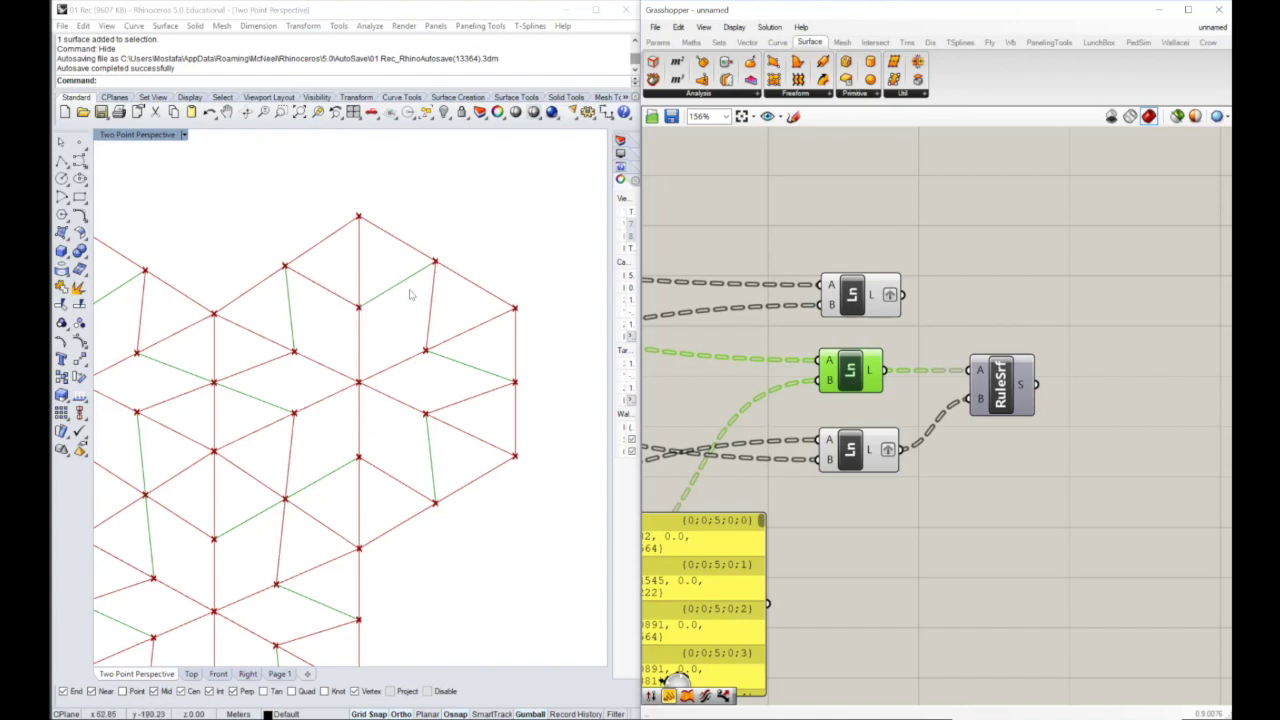
pyautogui.click(866, 450)
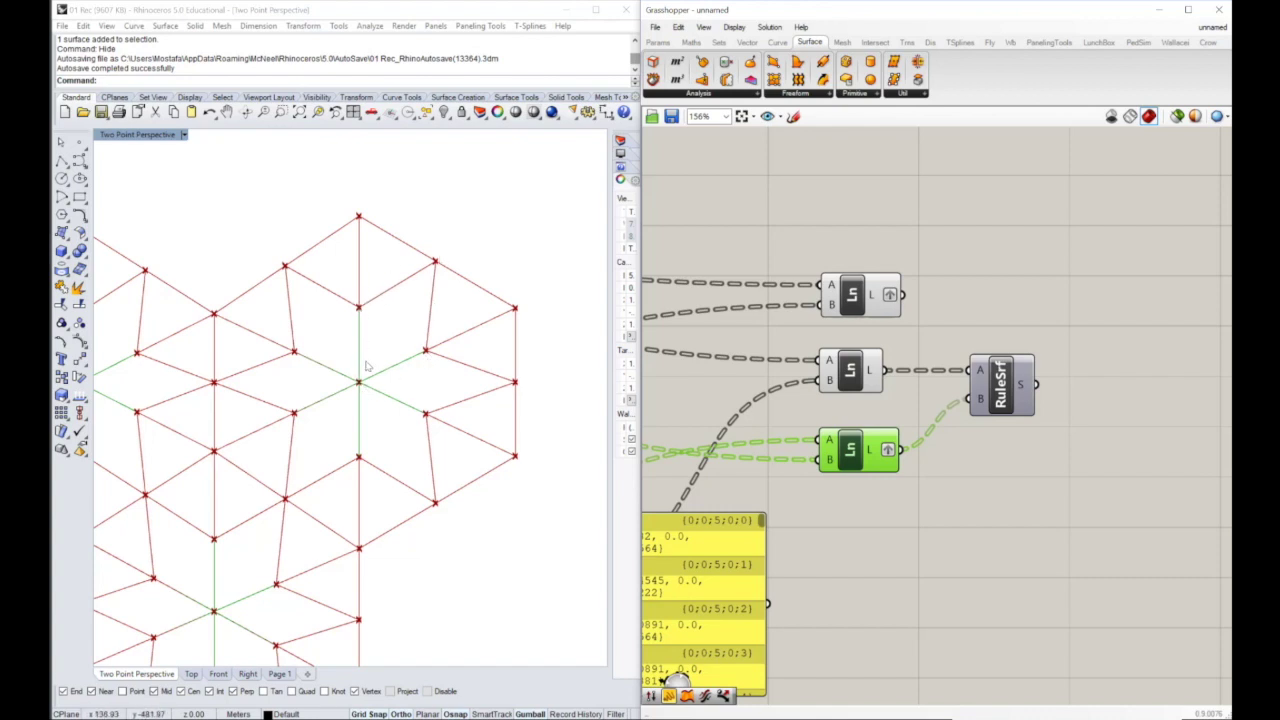
pyautogui.click(1000, 385)
pyautogui.middleClick(1008, 372)
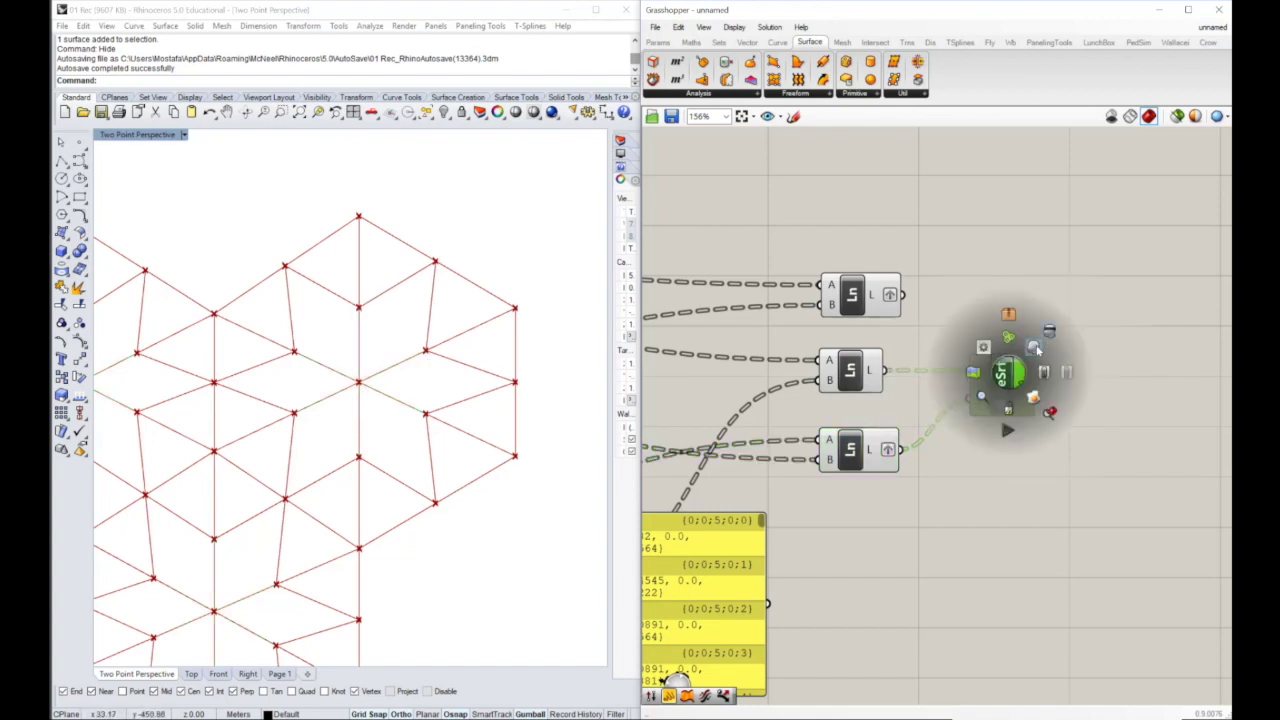
pyautogui.click(1036, 348)
pyautogui.click(903, 350)
# Examine the star-shaped ruled surfaces across the whole wall and close up in single cells, along with the sphere's Radius slider.
pyautogui.scroll(-8, 788, 400)
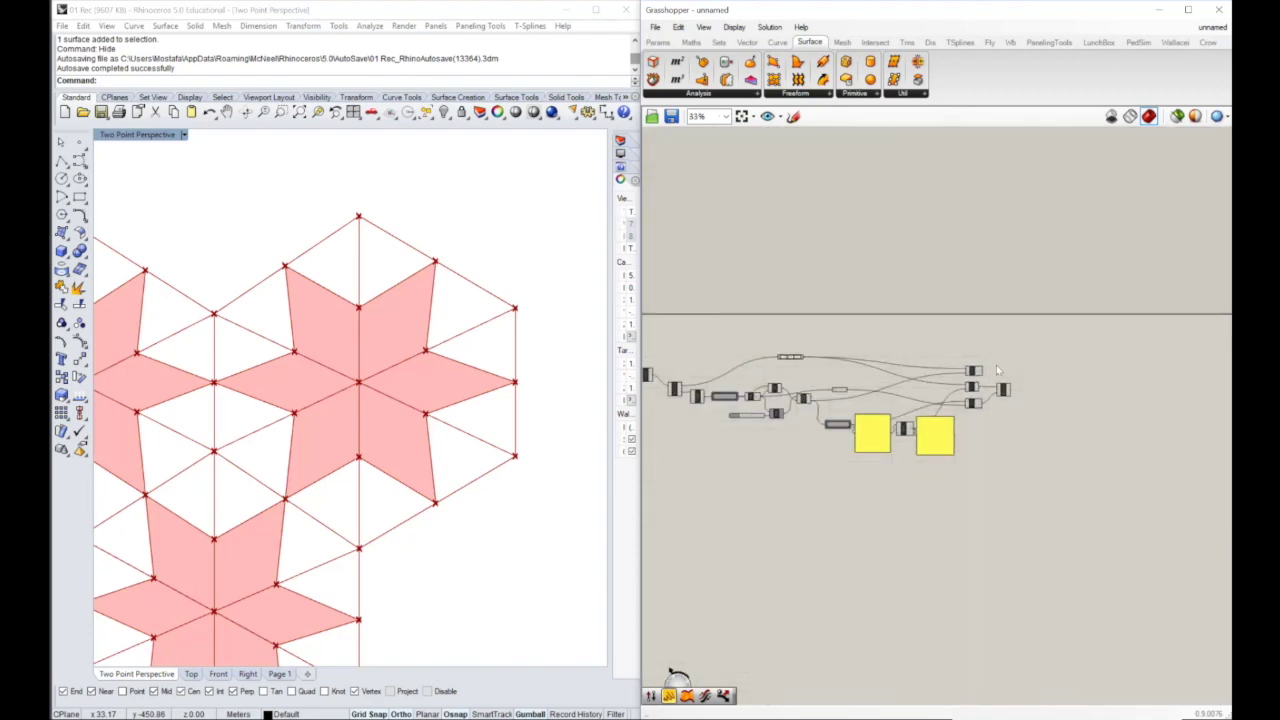
pyautogui.scroll(-2, 997, 370)
pyautogui.scroll(3, 922, 372)
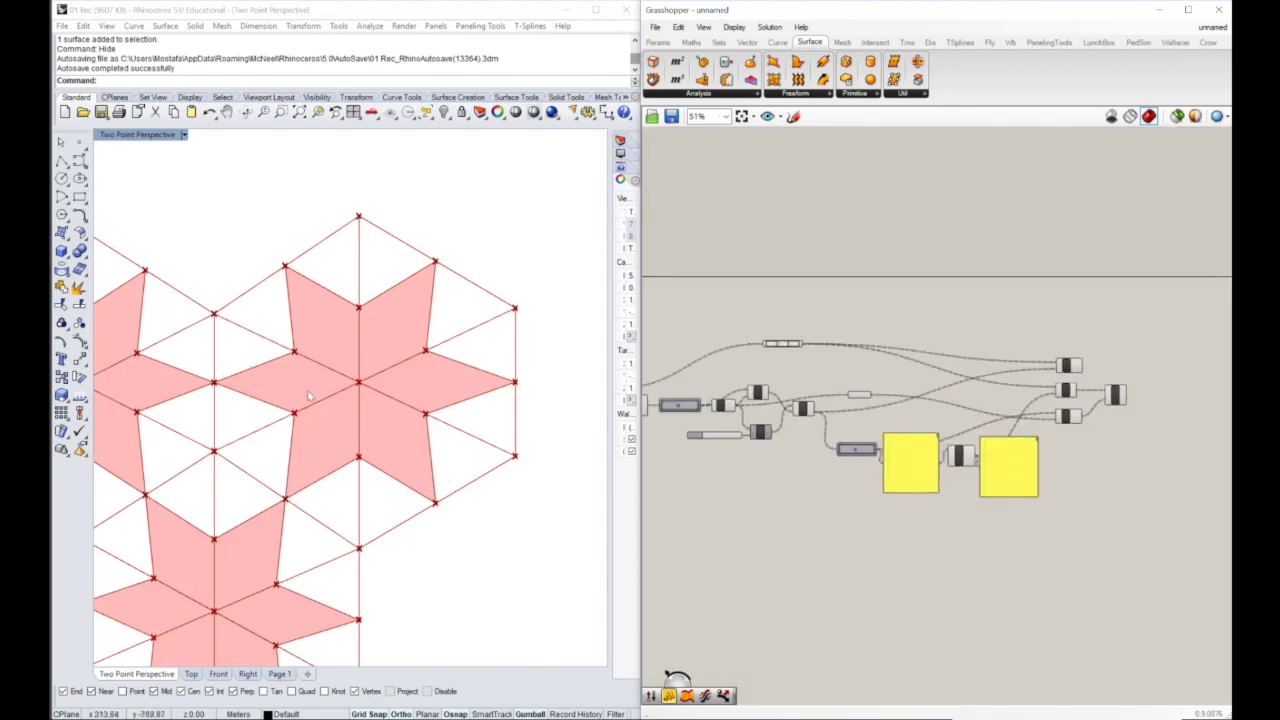
pyautogui.scroll(-2, 432, 341)
pyautogui.scroll(-5, 432, 341)
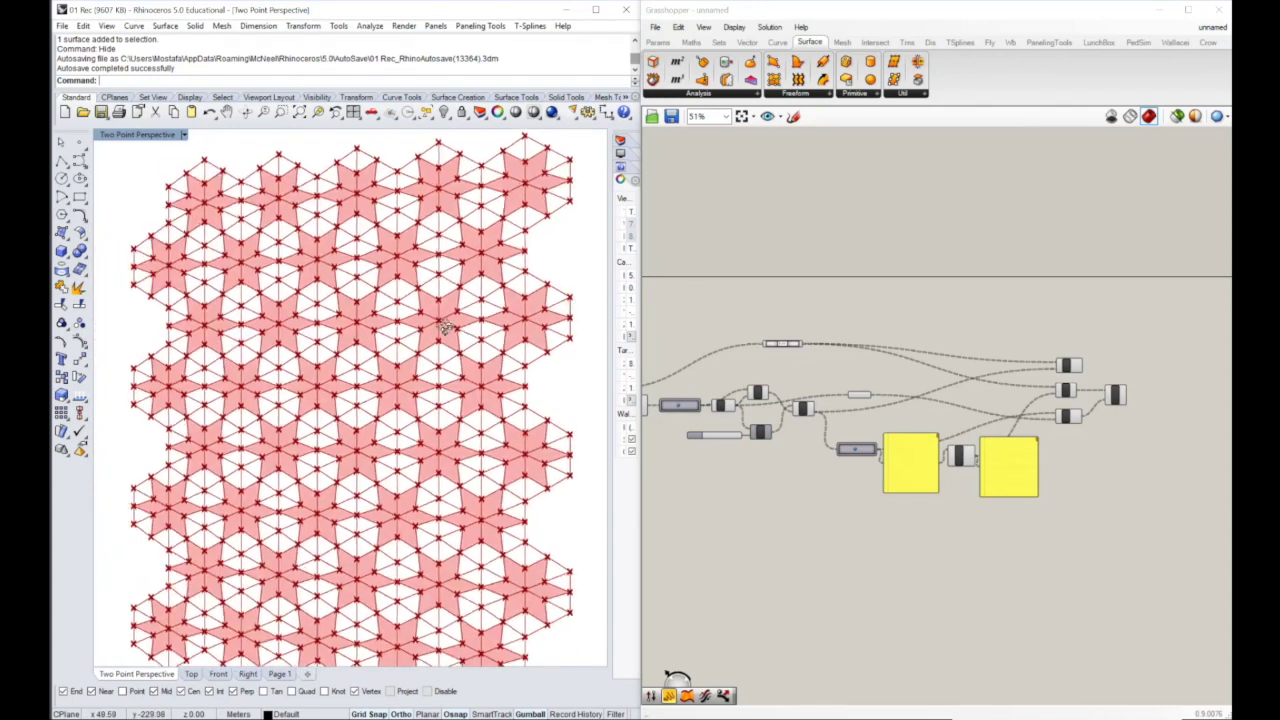
pyautogui.scroll(2, 412, 362)
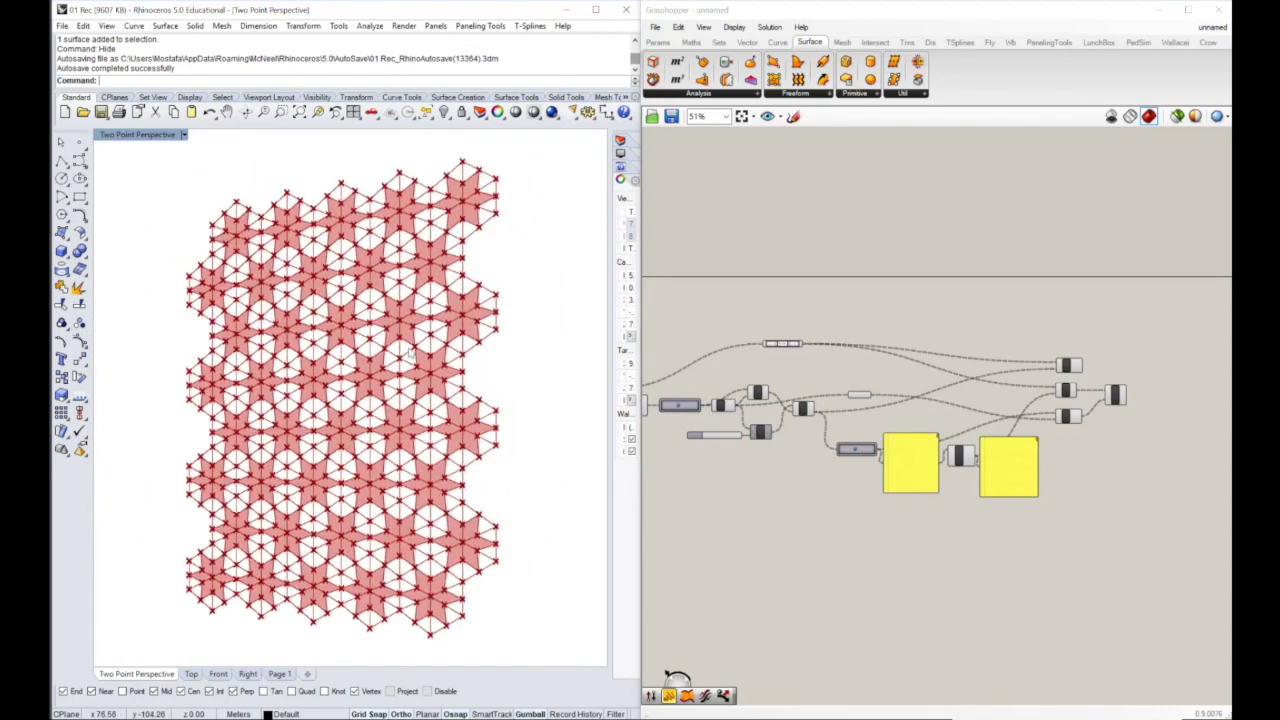
pyautogui.scroll(5, 856, 460)
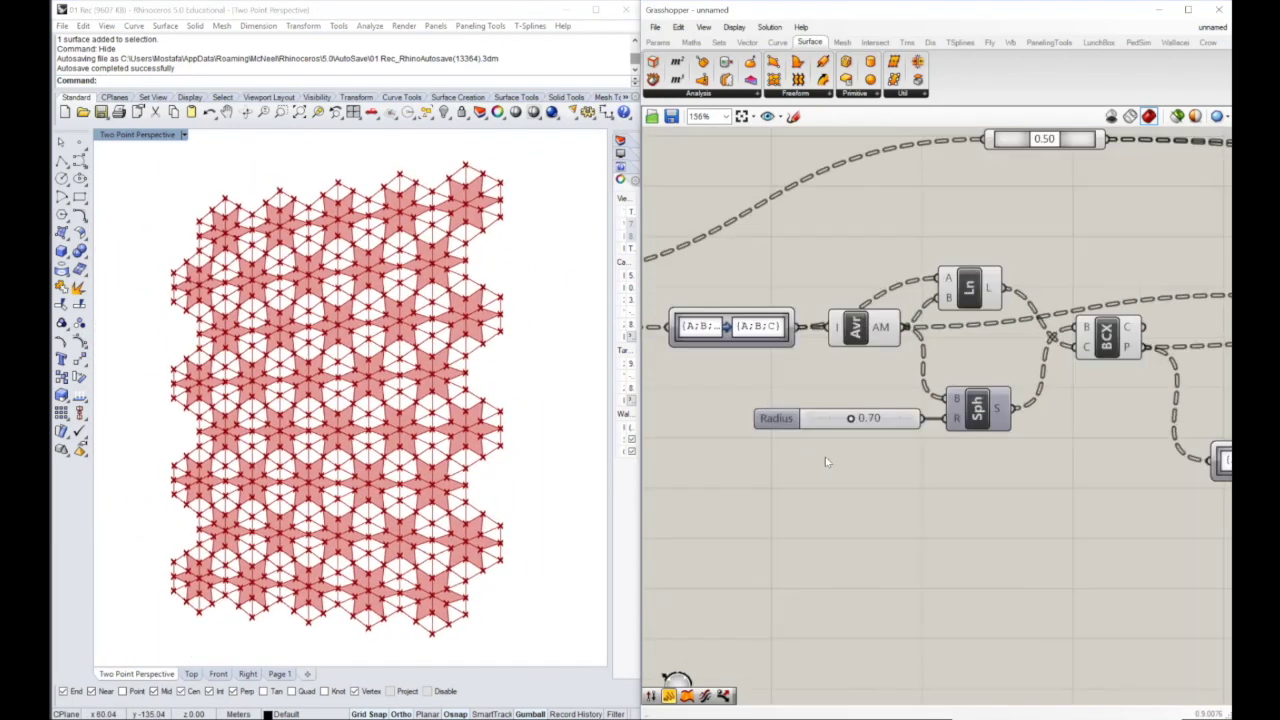
pyautogui.moveTo(862, 416); pyautogui.dragTo(939, 417)
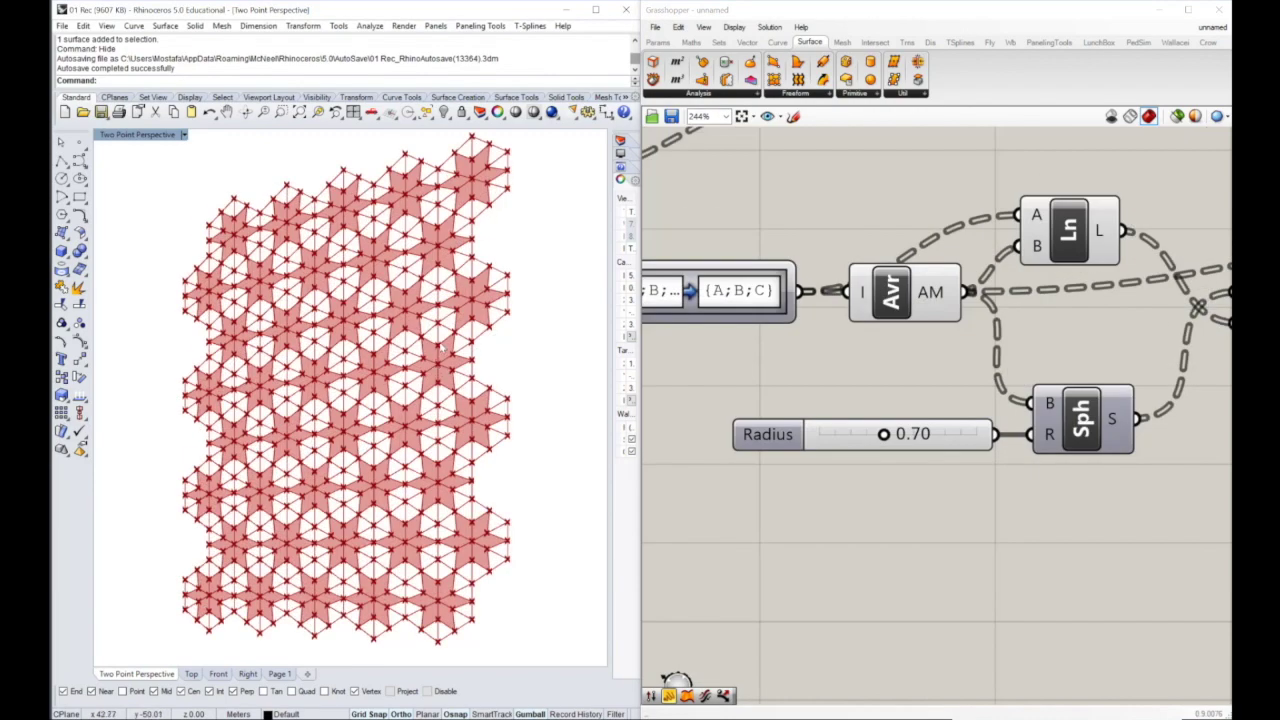
pyautogui.keyDown('shift'); pyautogui.moveTo(440, 344); pyautogui.dragTo(433, 359, button='right'); pyautogui.keyUp('shift')
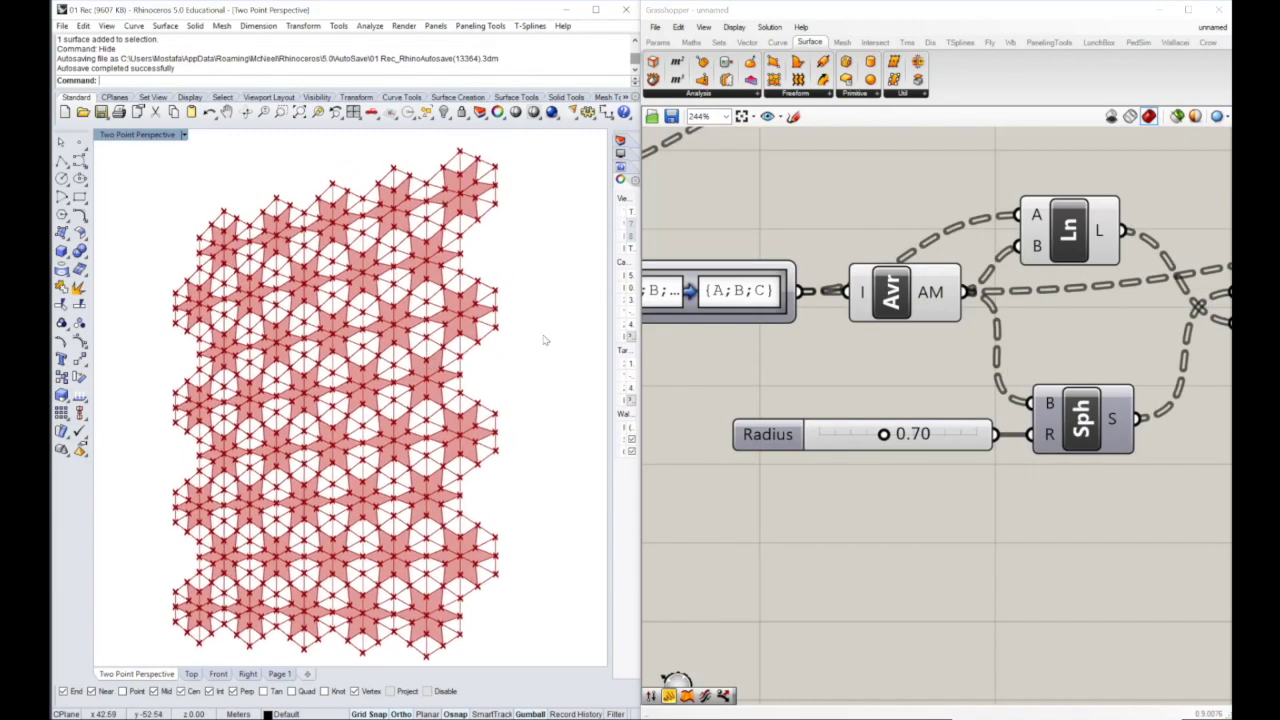
pyautogui.scroll(8, 493, 310)
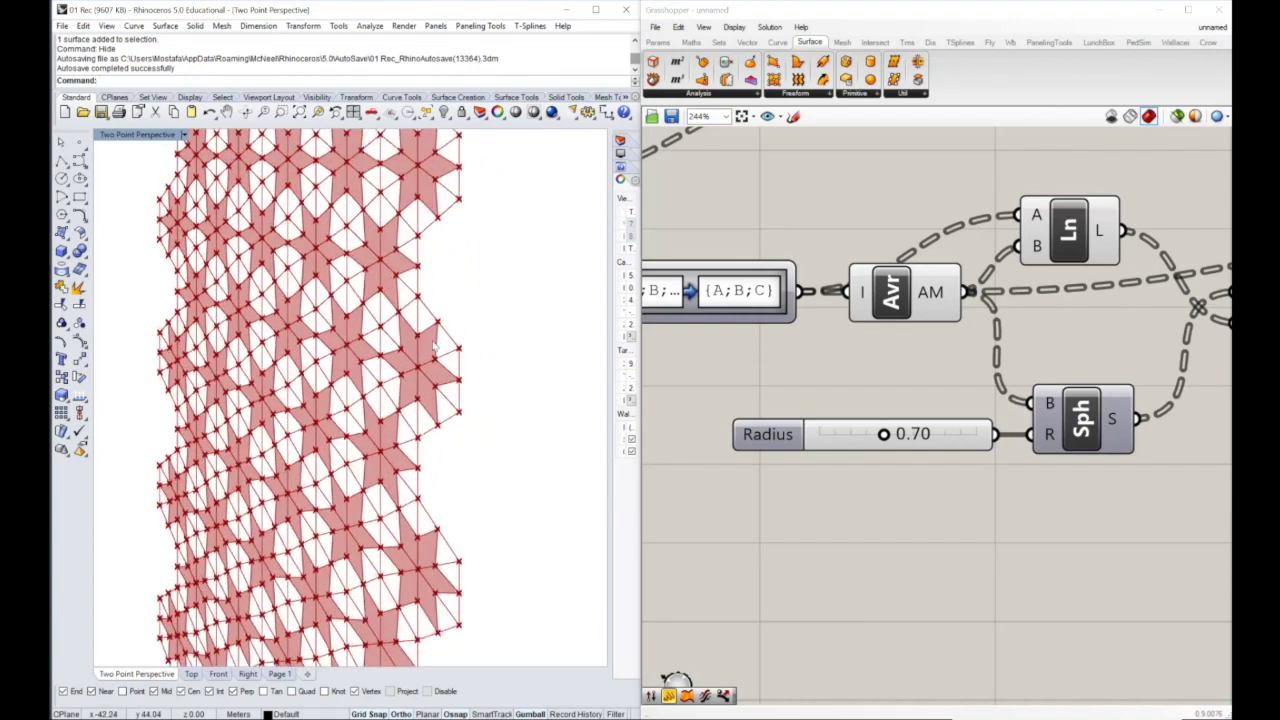
pyautogui.moveTo(411, 401); pyautogui.dragTo(500, 265, button='right')
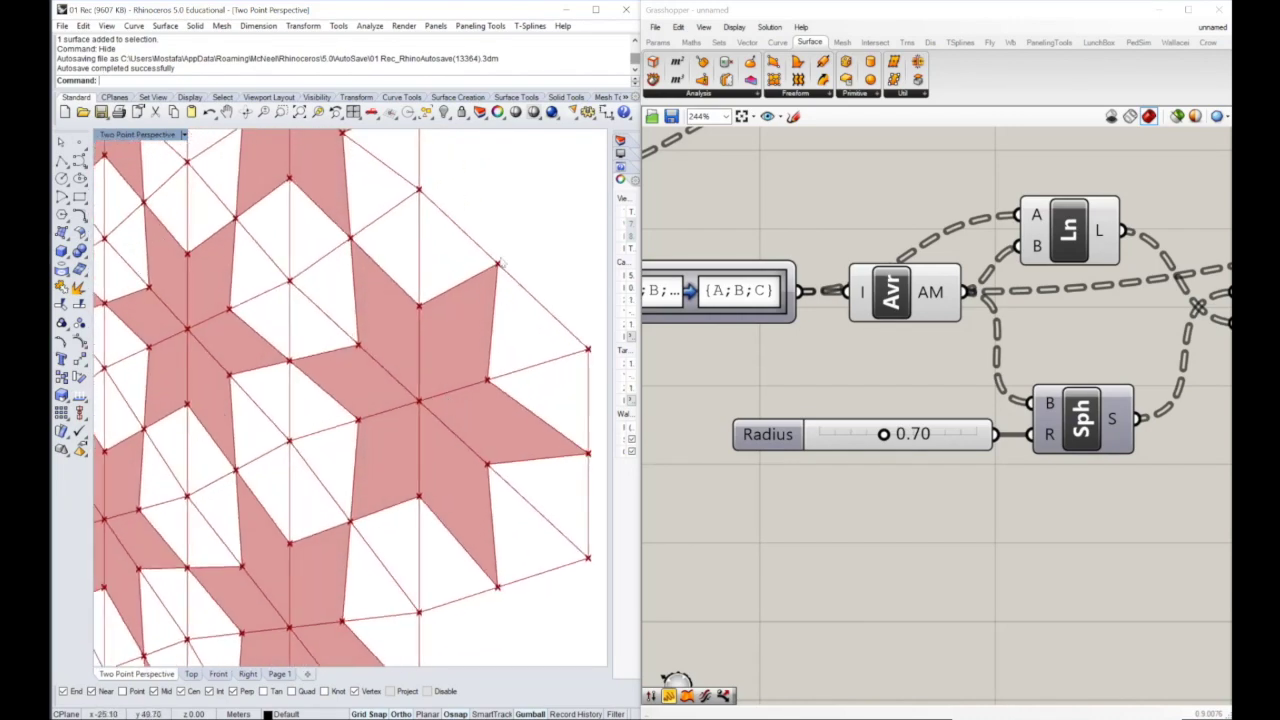
pyautogui.moveTo(379, 423); pyautogui.dragTo(366, 449, button='right')
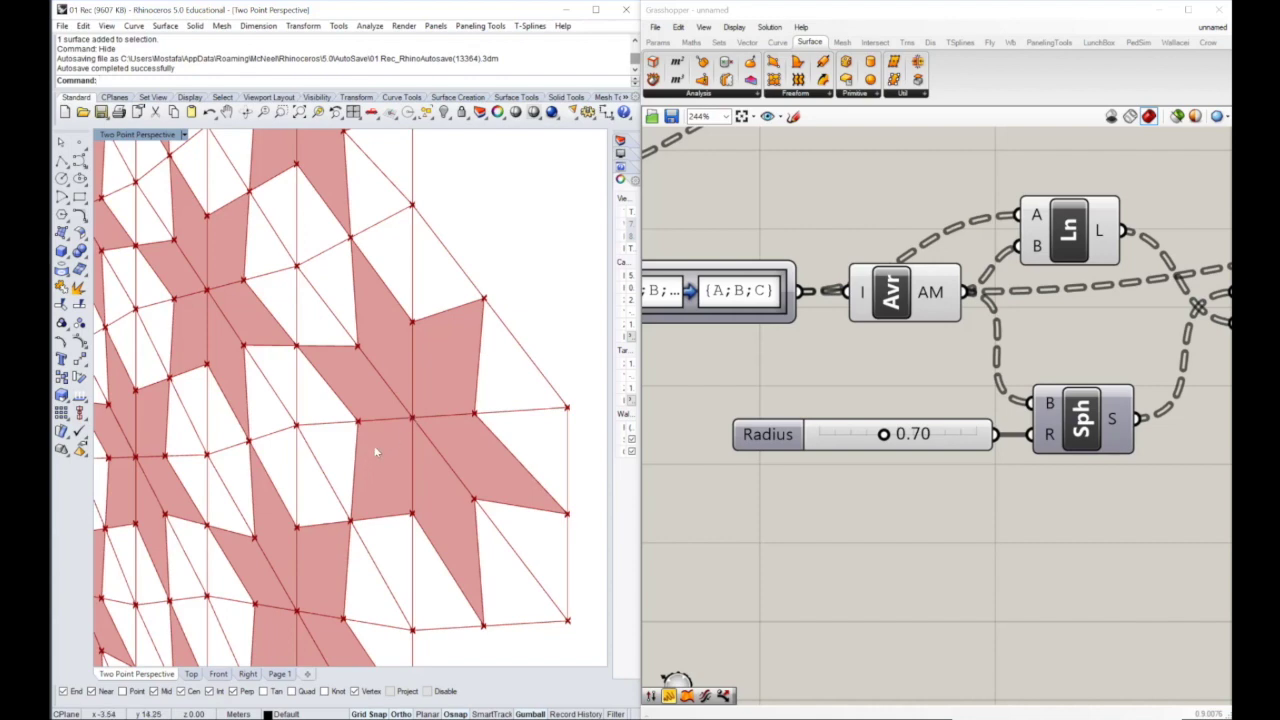
pyautogui.moveTo(364, 459); pyautogui.dragTo(370, 374, button='right')
pyautogui.scroll(-8, 425, 352)
pyautogui.scroll(-3, 415, 350)
pyautogui.scroll(-3, 437, 335)
# Add a Patch component above the Explode component and connect the Prune output to its curves input (C).
pyautogui.scroll(2, 390, 365)
pyautogui.moveTo(787, 224); pyautogui.dragTo(897, 336, button='right')
pyautogui.moveTo(826, 264); pyautogui.dragTo(986, 308, button='right')
pyautogui.moveTo(875, 246); pyautogui.dragTo(934, 400, button='right')
pyautogui.doubleClick(934, 301)
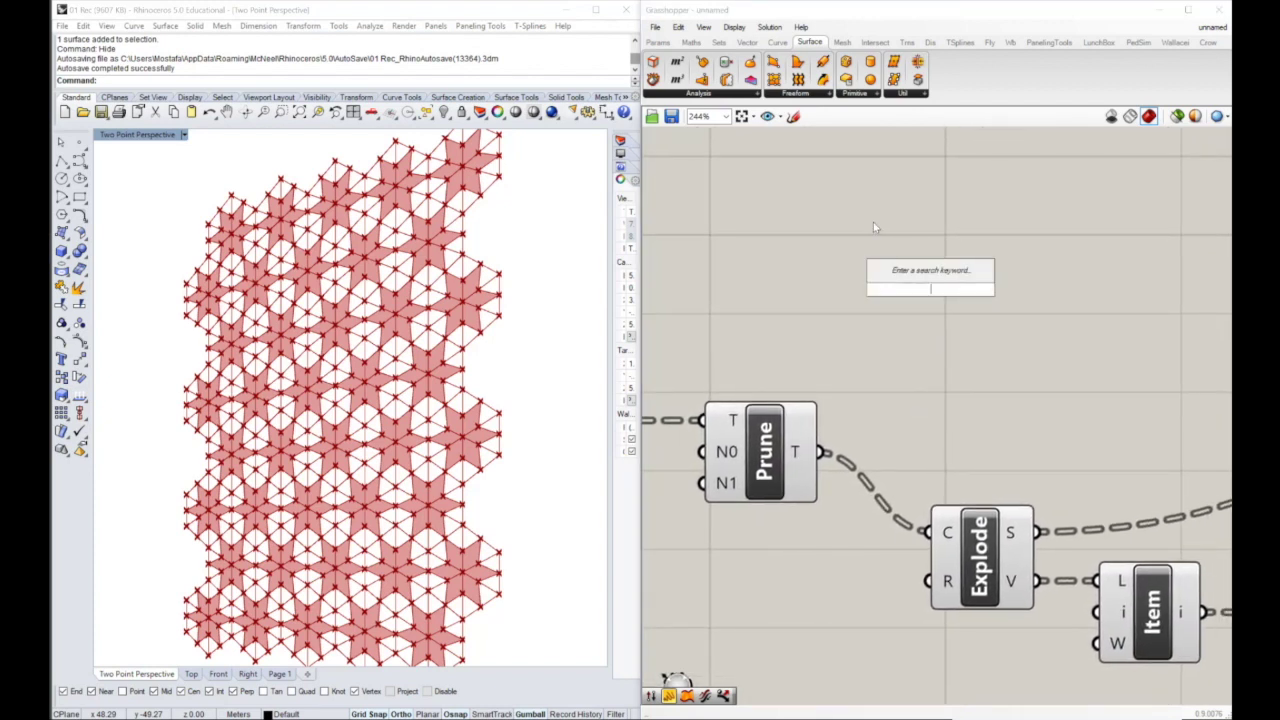
pyautogui.click(806, 95)
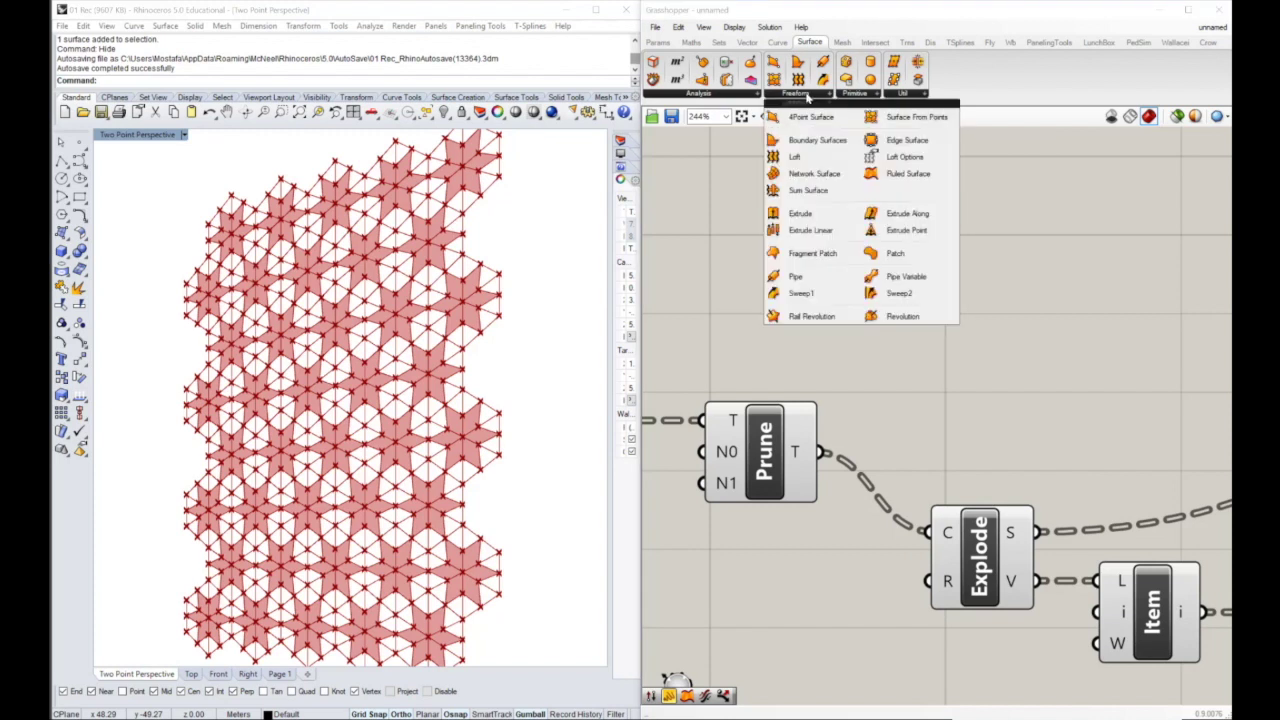
pyautogui.click(927, 258)
pyautogui.click(952, 296)
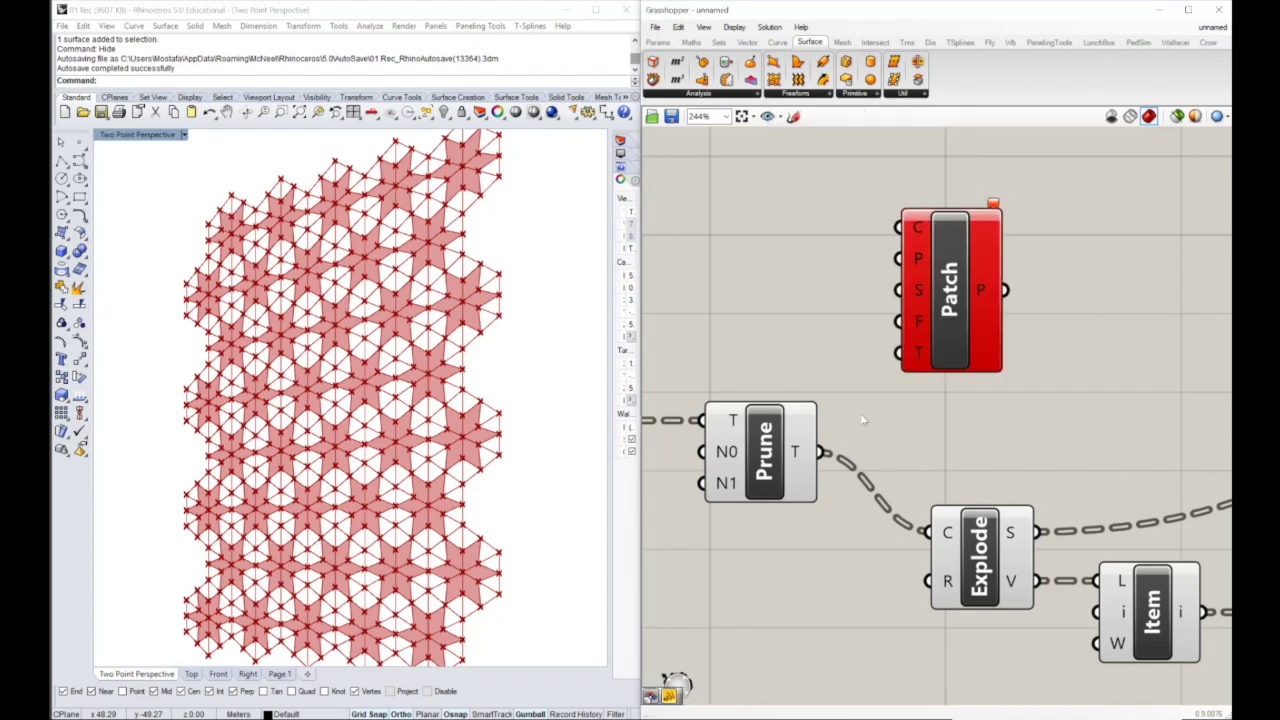
pyautogui.moveTo(820, 452); pyautogui.dragTo(965, 211)
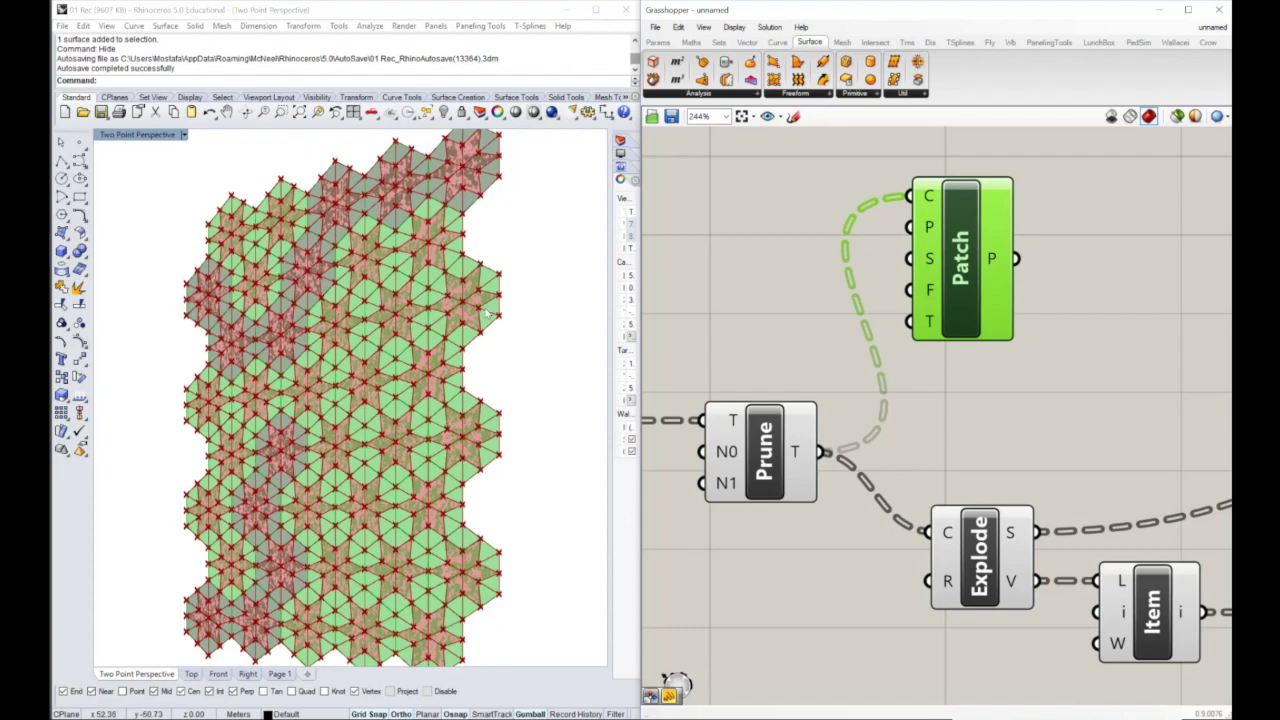
# Add Surface Closest Point and Evaluate Surface components, and feed the Patch output into the Surface Closest Point's surface input (S).
pyautogui.moveTo(703, 275); pyautogui.dragTo(532, 322, button='right')
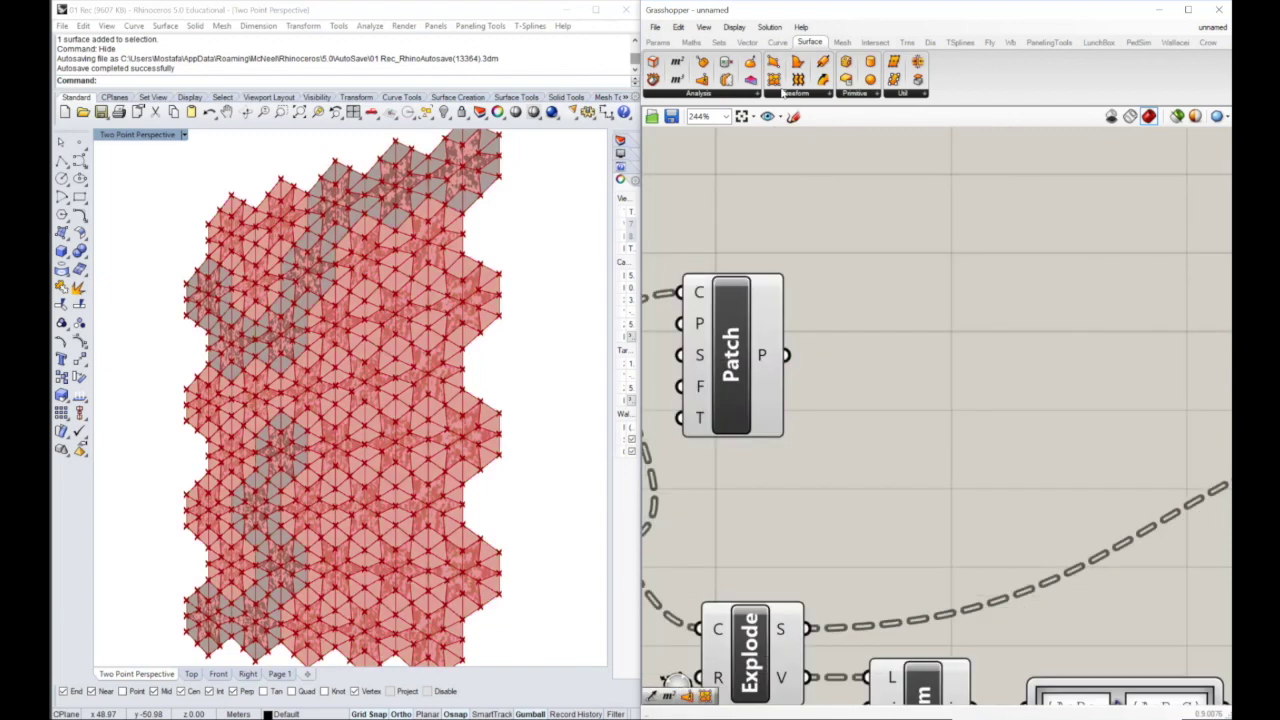
pyautogui.click(730, 95)
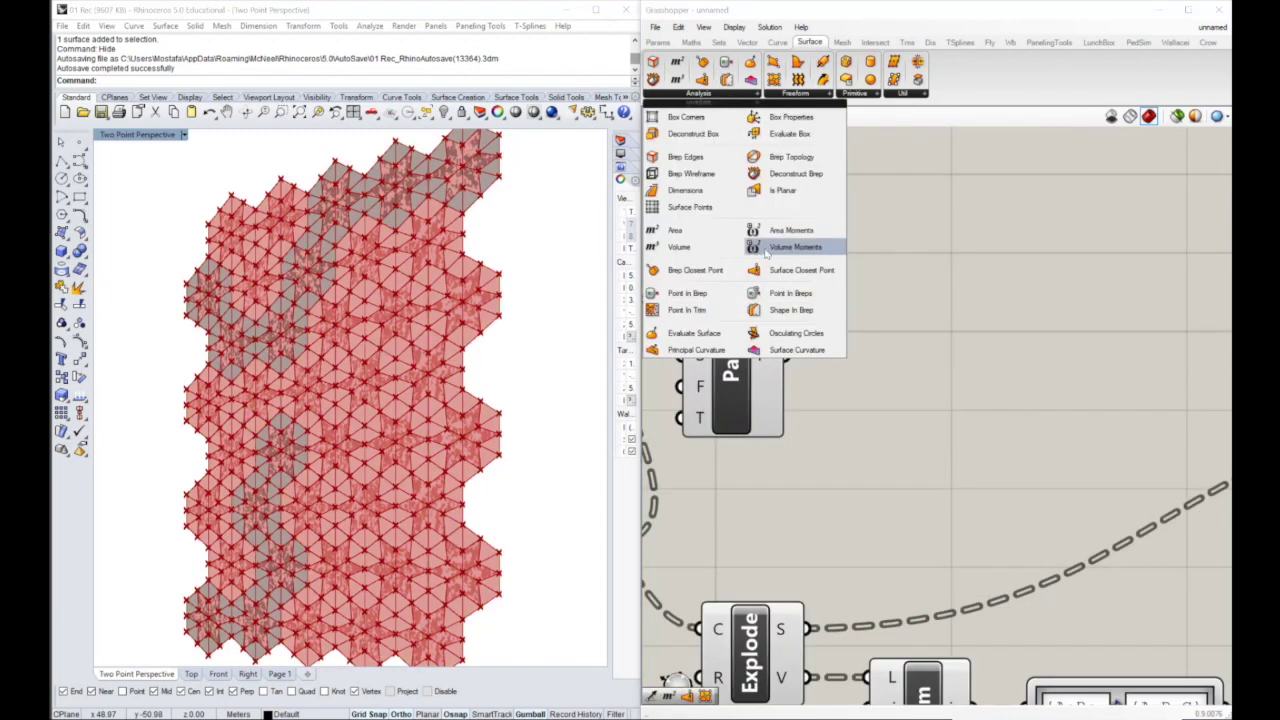
pyautogui.moveTo(790, 266); pyautogui.dragTo(930, 241)
pyautogui.click(737, 96)
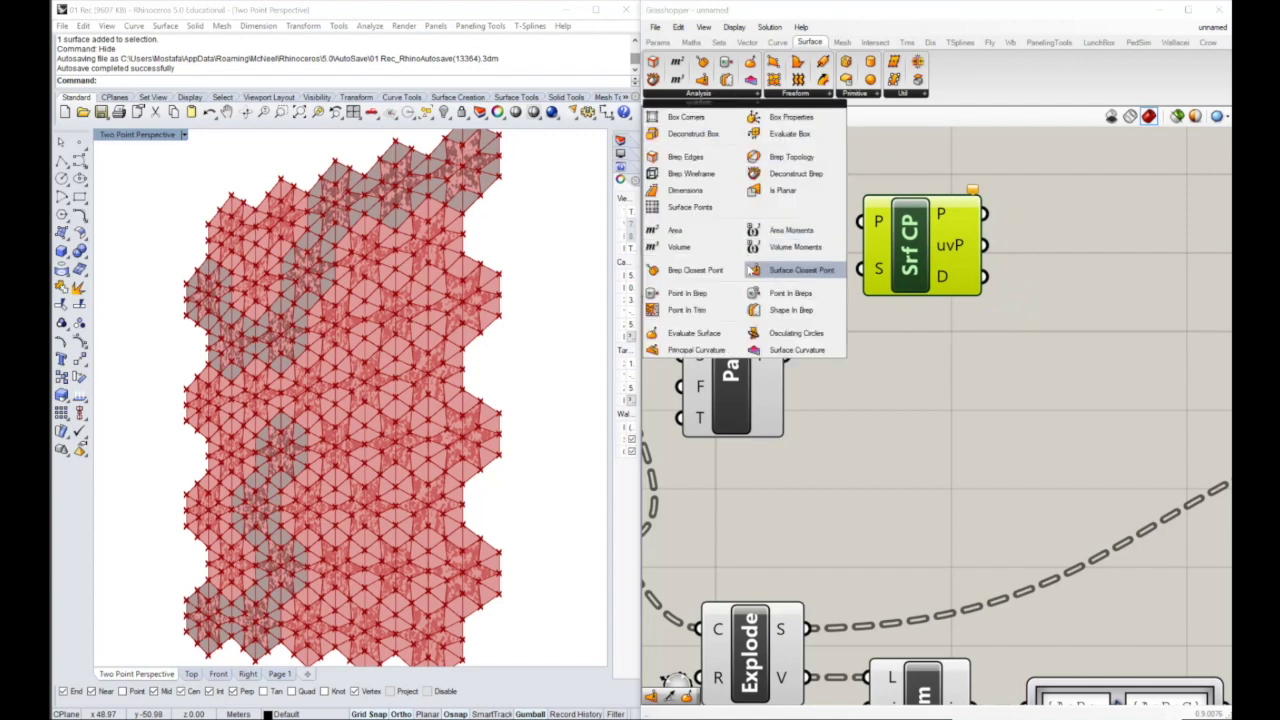
pyautogui.moveTo(700, 335); pyautogui.dragTo(1010, 410)
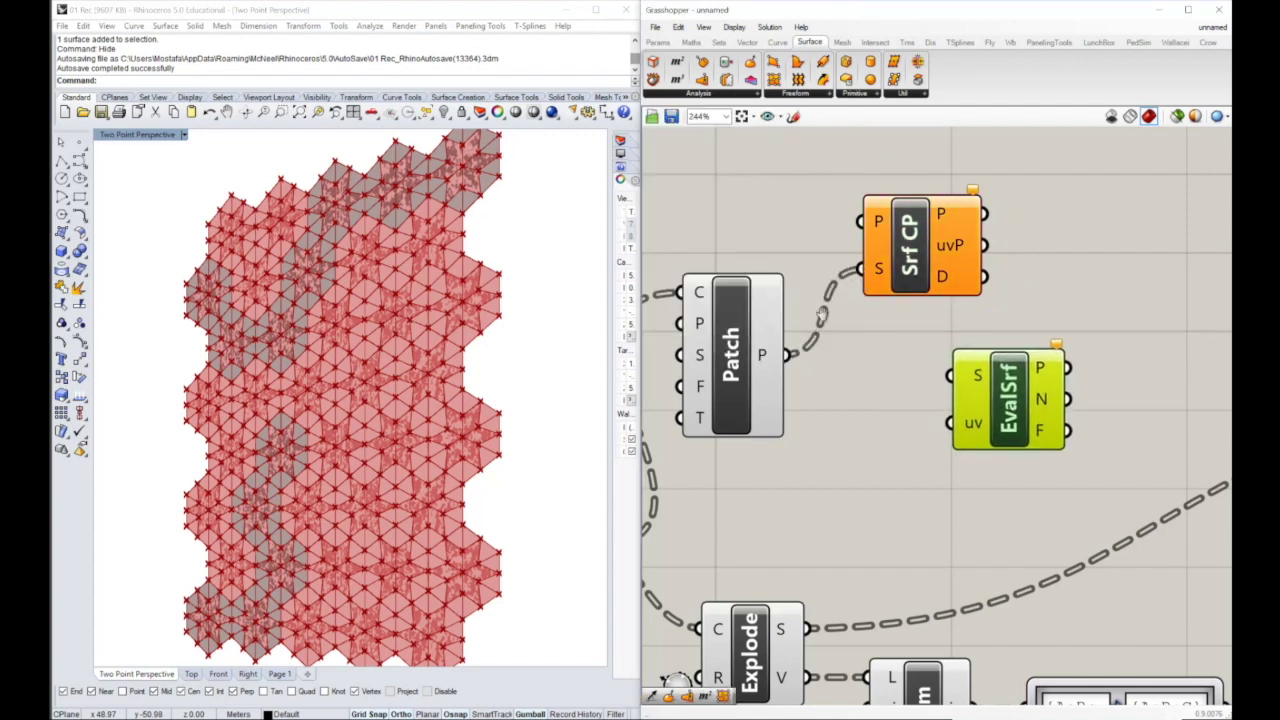
pyautogui.scroll(-3, 1000, 430)
pyautogui.click(1004, 318)
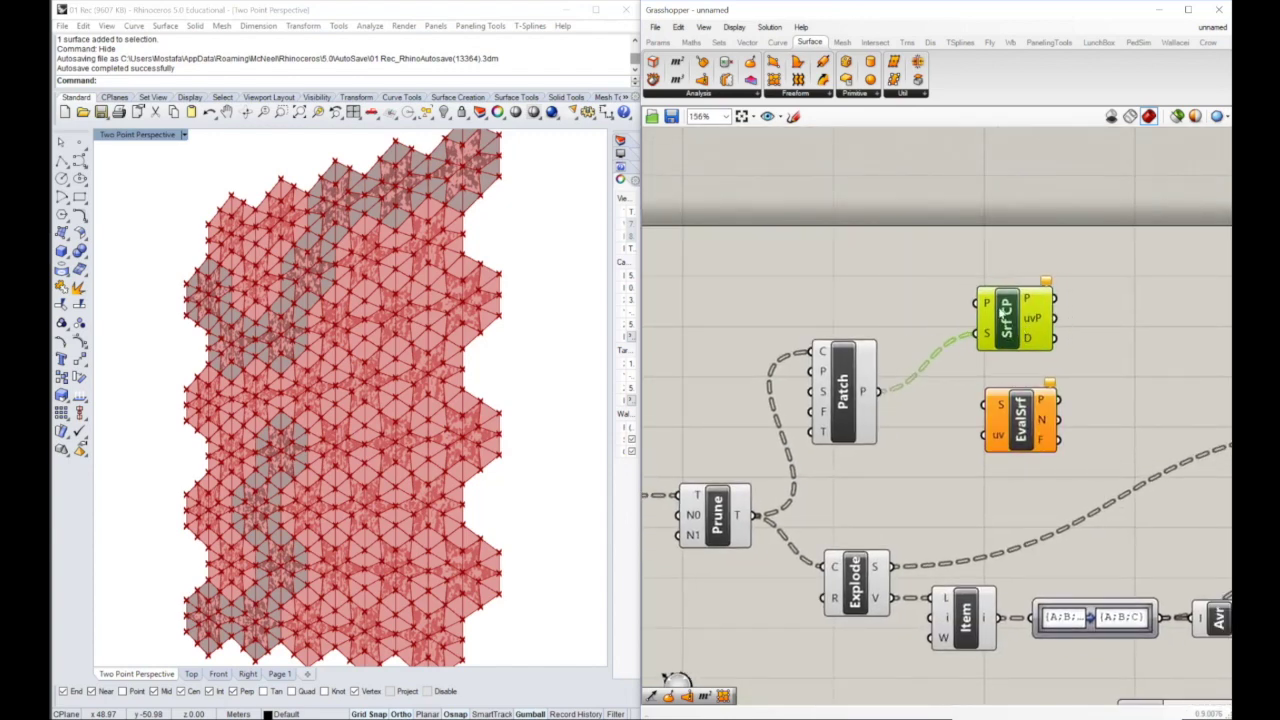
pyautogui.moveTo(1016, 320); pyautogui.dragTo(982, 320)
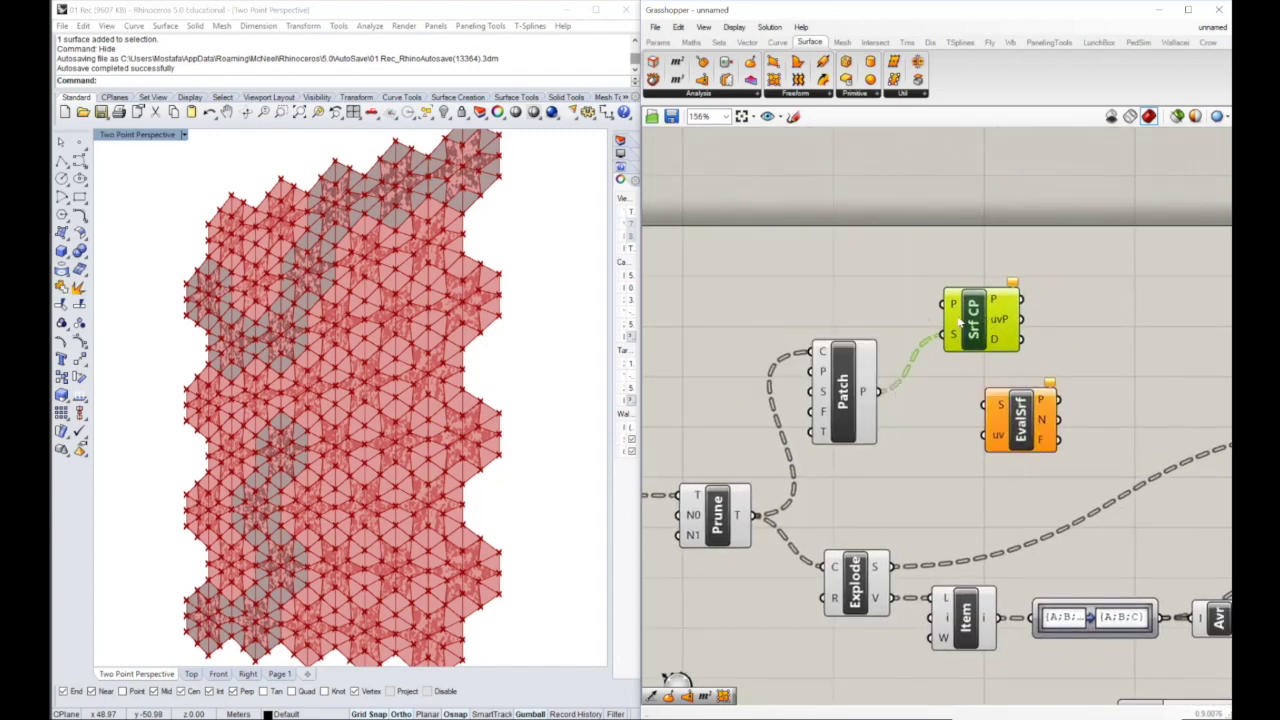
# Add an Area component for the Patch output and connect its centroid (C) to the Surface Closest Point's point input (P).
pyautogui.doubleClick(871, 291)
pyautogui.write('are')
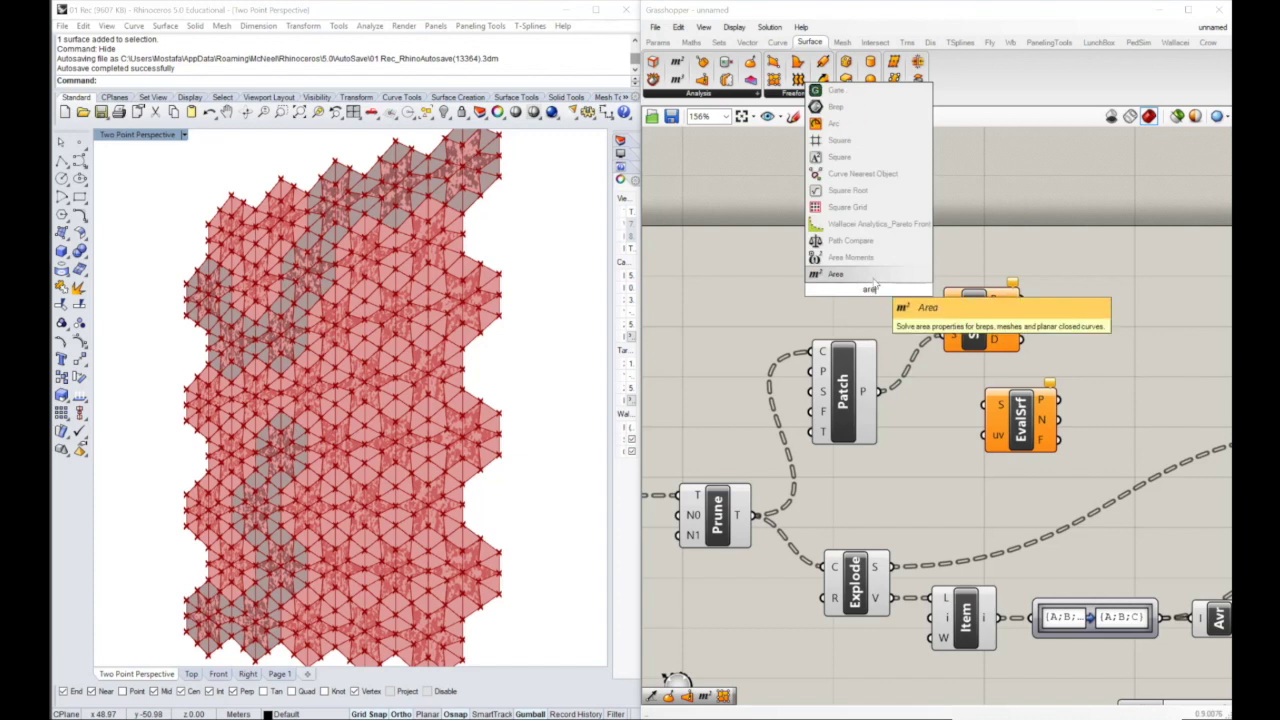
pyautogui.press('Return')
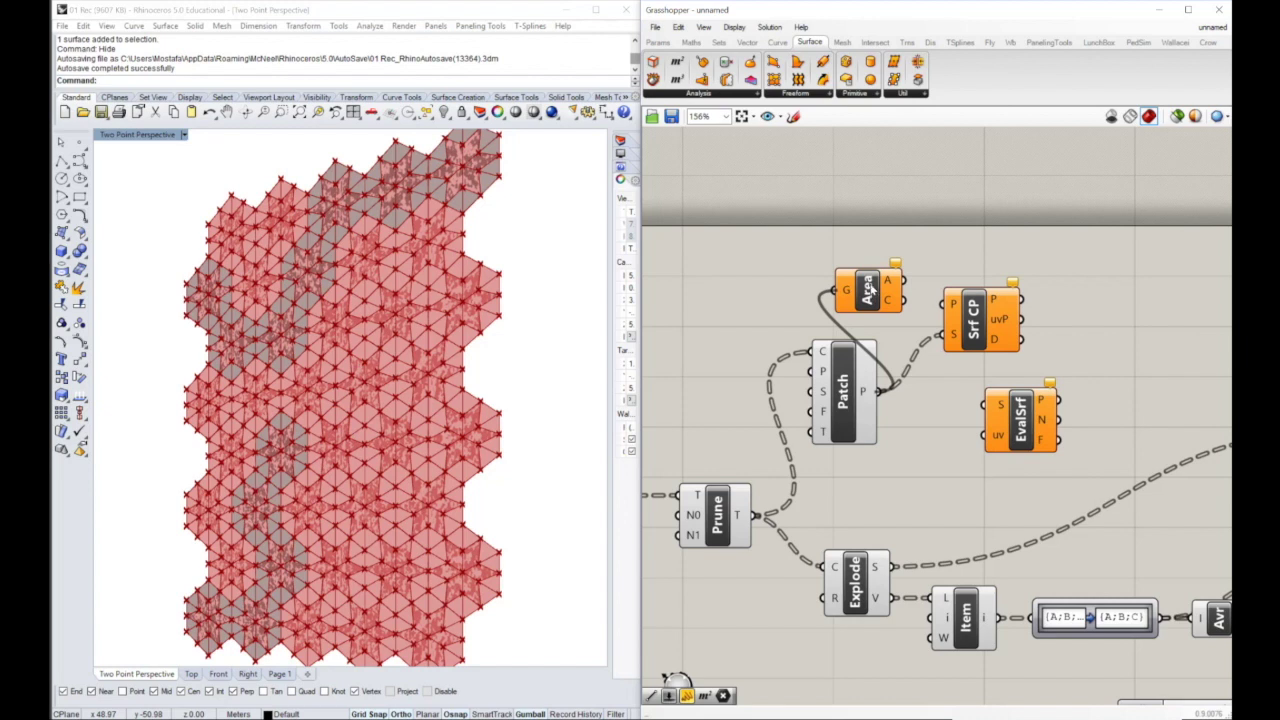
pyautogui.moveTo(895, 301); pyautogui.dragTo(1064, 303)
pyautogui.moveTo(869, 278); pyautogui.dragTo(942, 290)
# Connect the closest point's uvP output to Evaluate Surface's uv input and the Patch output to its surface input (S).
pyautogui.moveTo(1040, 357); pyautogui.dragTo(840, 344, button='right')
pyautogui.moveTo(819, 414); pyautogui.dragTo(966, 389)
pyautogui.moveTo(883, 400); pyautogui.dragTo(918, 378, button='right')
pyautogui.moveTo(712, 357); pyautogui.dragTo(996, 392)
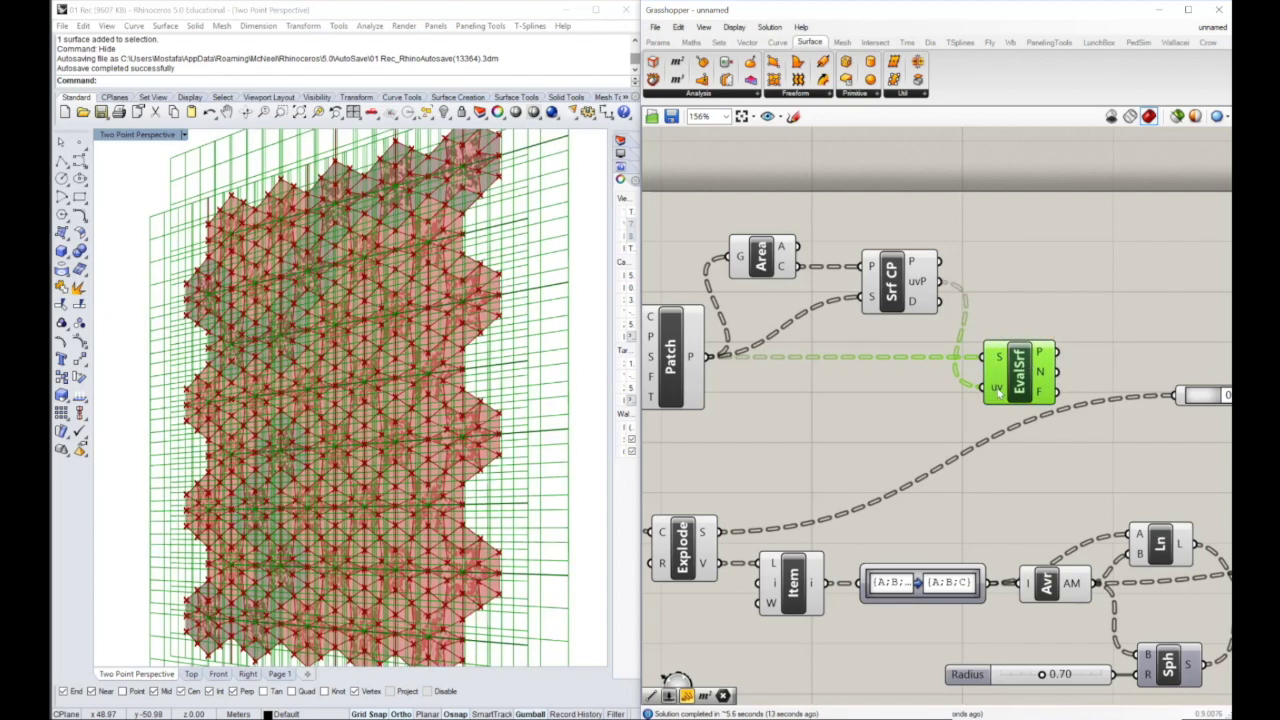
# Inspect the evaluated surface frames in the viewport and move the Evaluate Surface component closer to Surface Closest Point.
pyautogui.moveTo(600, 362); pyautogui.dragTo(534, 414, button='right')
pyautogui.moveTo(1033, 370); pyautogui.dragTo(985, 350)
pyautogui.moveTo(1012, 232); pyautogui.dragTo(730, 405)
pyautogui.moveTo(860, 272); pyautogui.dragTo(848, 372, button='right')
pyautogui.moveTo(848, 372); pyautogui.dragTo(916, 333)
pyautogui.click(975, 311)
pyautogui.scroll(3, 970, 350)
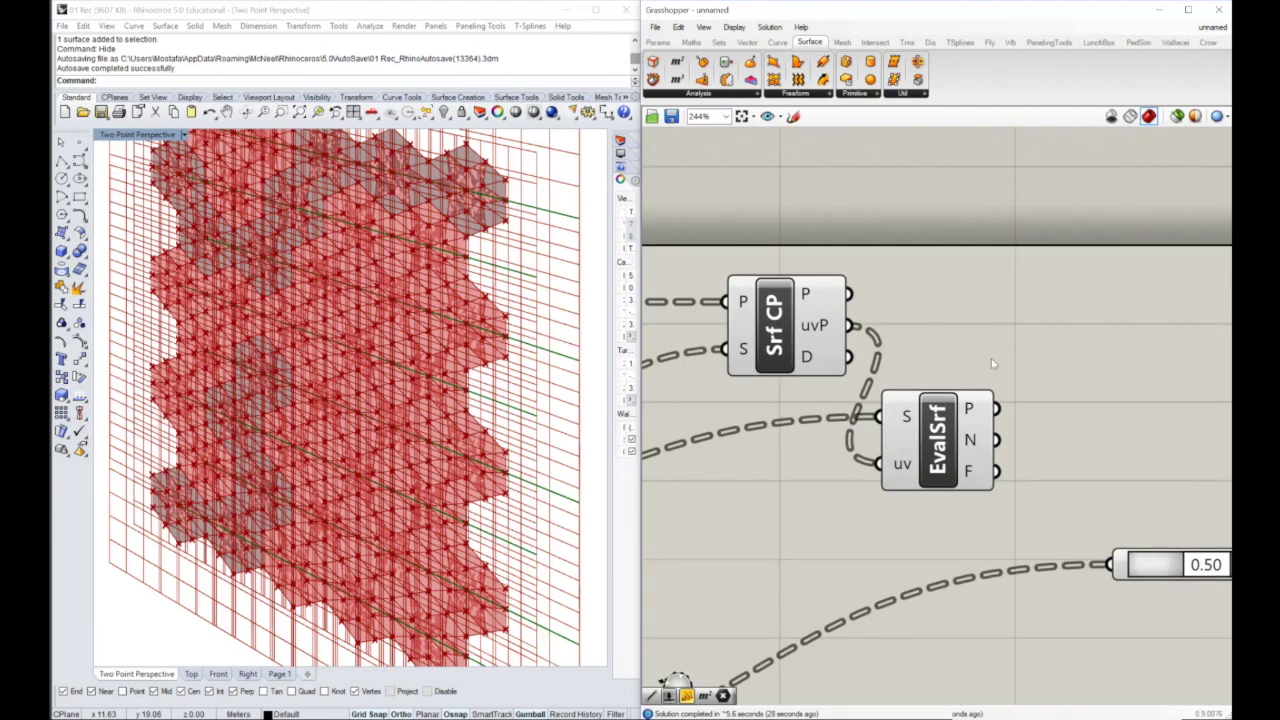
# Add a Line SDL component and connect Evaluate Surface's points (P) to its start and normals (N) to its direction.
pyautogui.click(778, 44)
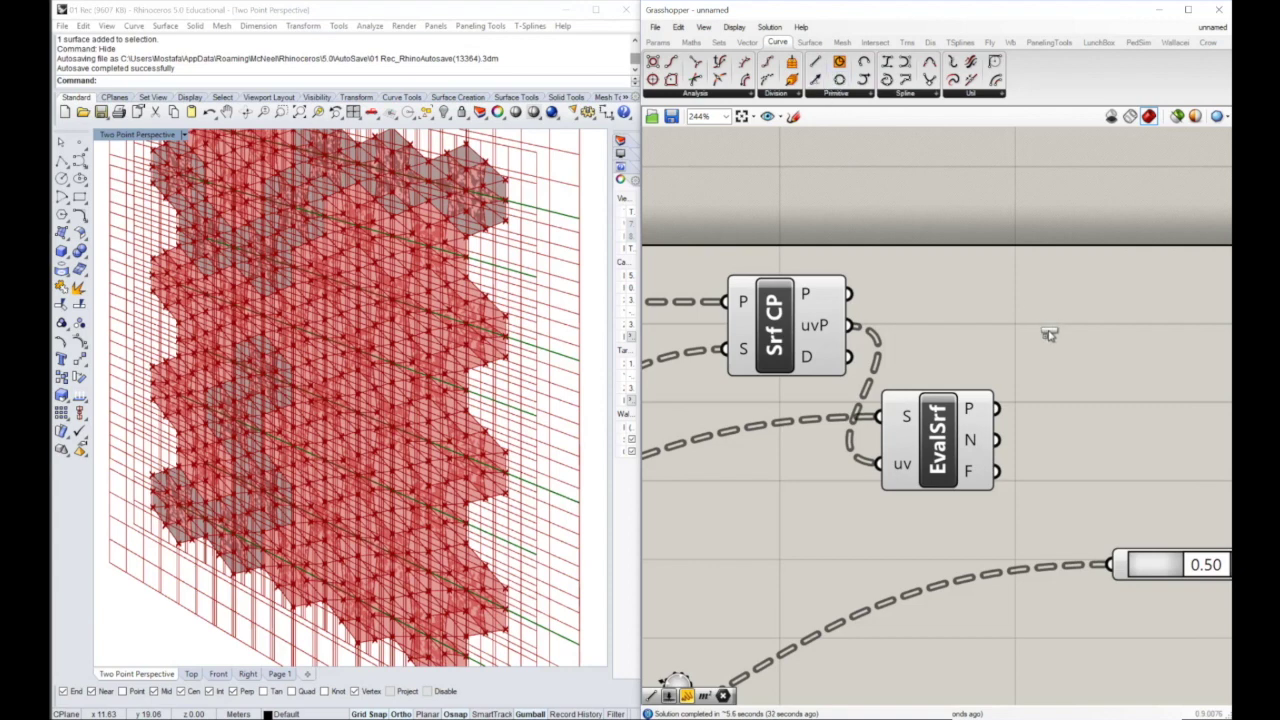
pyautogui.click(1114, 333)
pyautogui.moveTo(1118, 371); pyautogui.dragTo(1038, 376, button='right')
pyautogui.moveTo(1046, 339); pyautogui.dragTo(1086, 352)
pyautogui.scroll(-1, 1086, 352)
pyautogui.moveTo(1017, 381); pyautogui.dragTo(1072, 350, button='right')
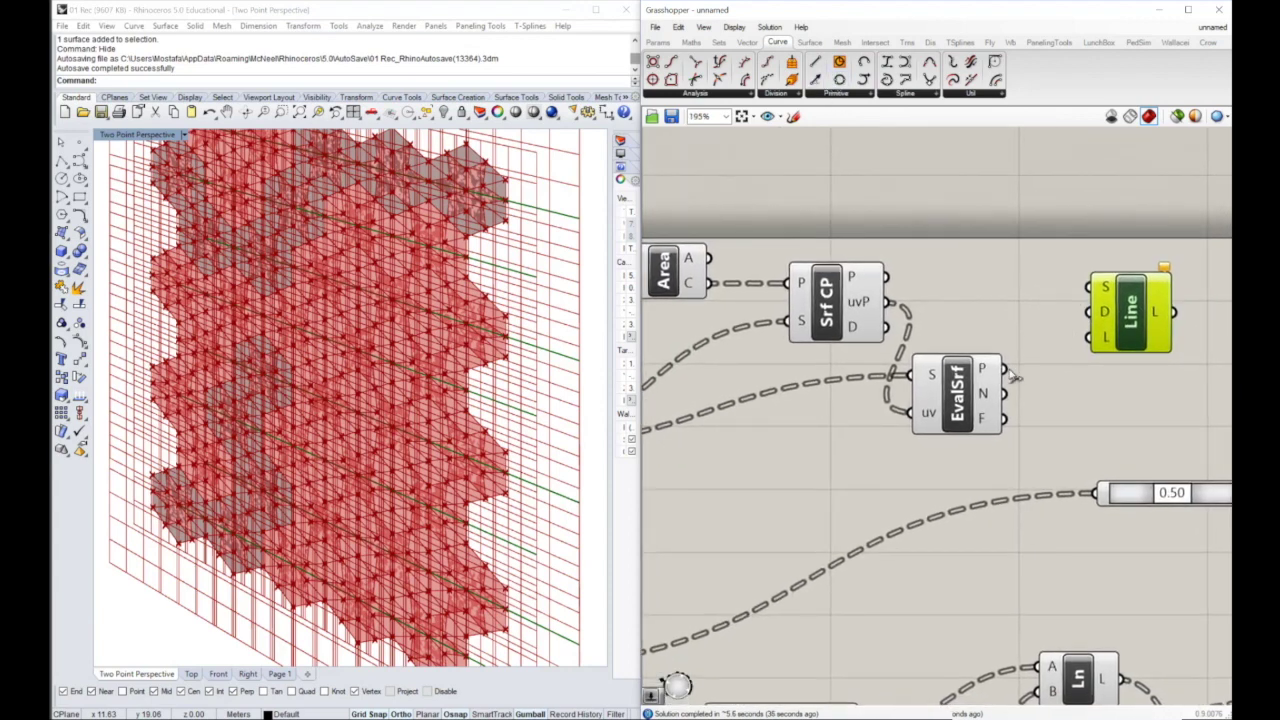
pyautogui.moveTo(1048, 314); pyautogui.dragTo(1086, 287)
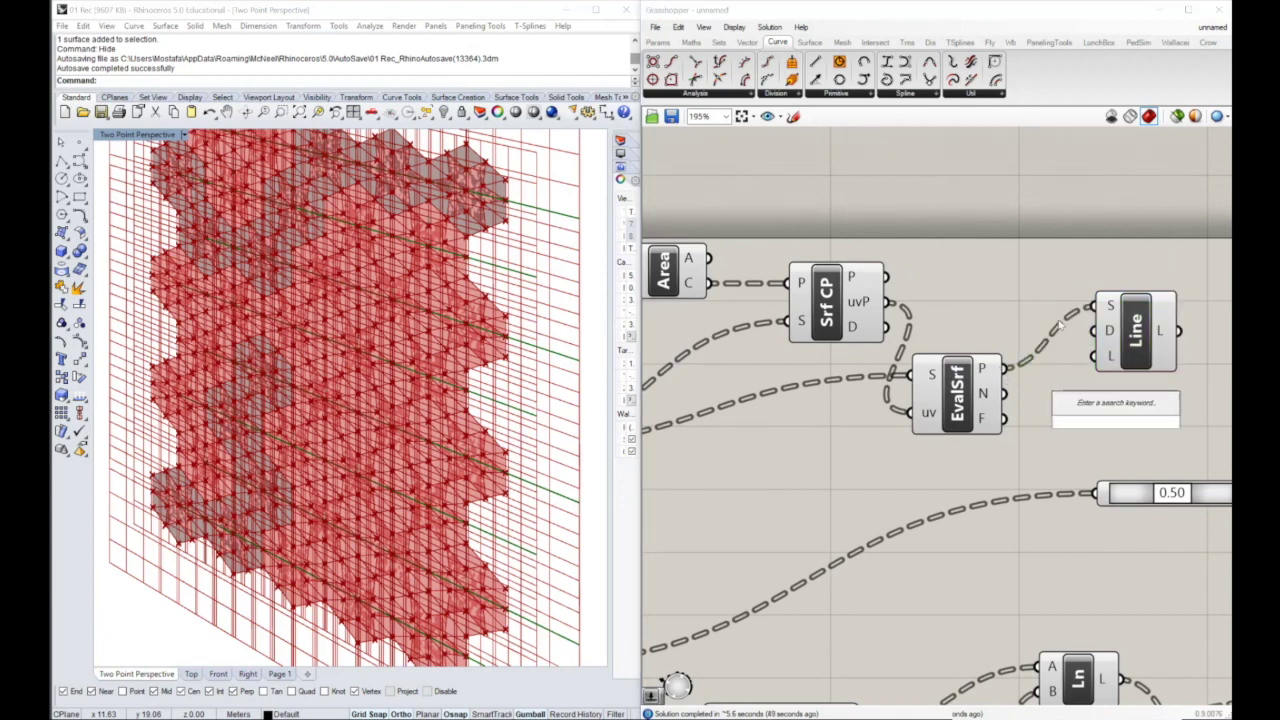
pyautogui.click(1040, 383)
pyautogui.moveTo(1068, 368); pyautogui.dragTo(1143, 339)
# Add a number slider with one decimal, connect it to the Line SDL's length input (L) and set it to 2.0.
pyautogui.doubleClick(1134, 416)
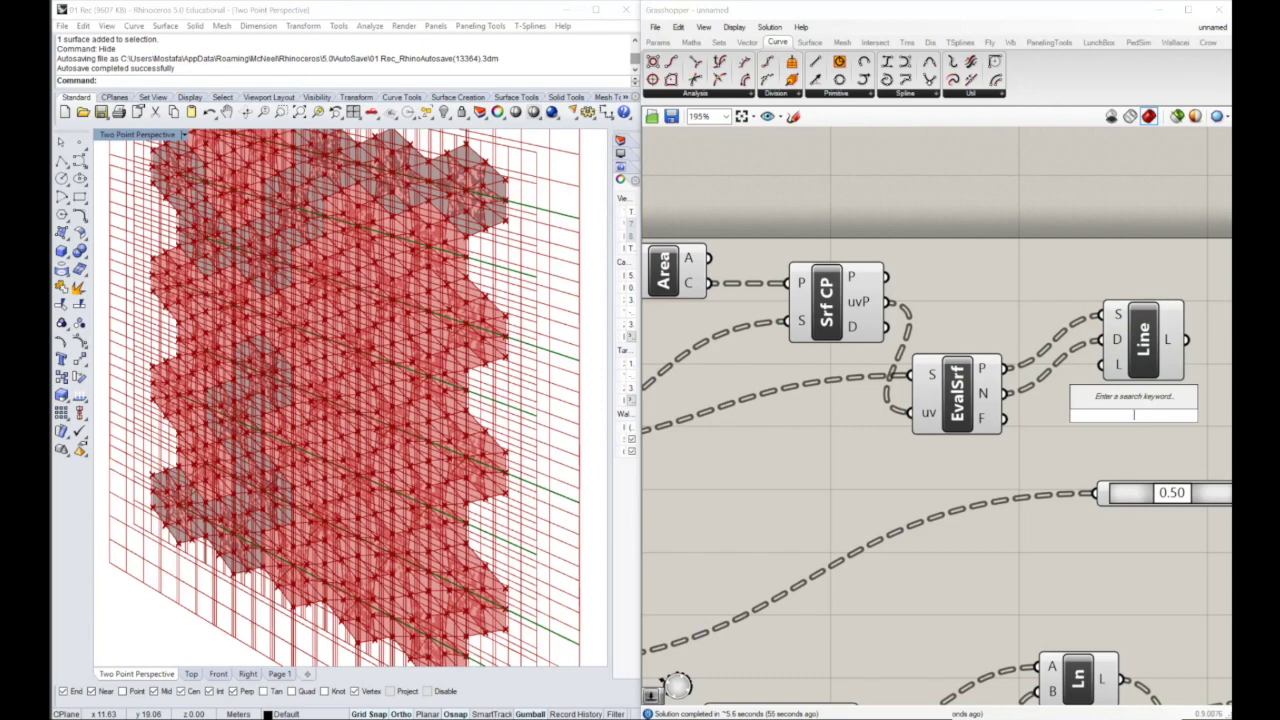
pyautogui.write('1')
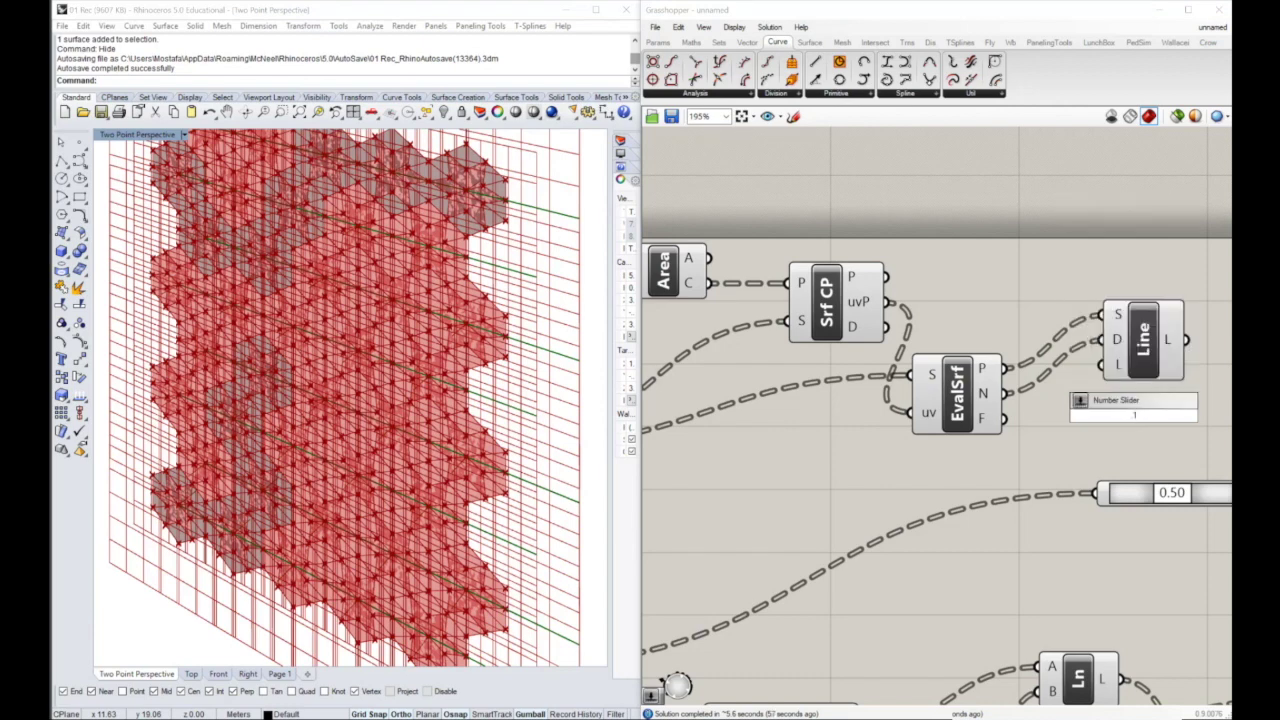
pyautogui.write('<1')
pyautogui.press('Return')
pyautogui.moveTo(1132, 402); pyautogui.dragTo(837, 379, button='right')
pyautogui.moveTo(937, 393); pyautogui.dragTo(812, 344)
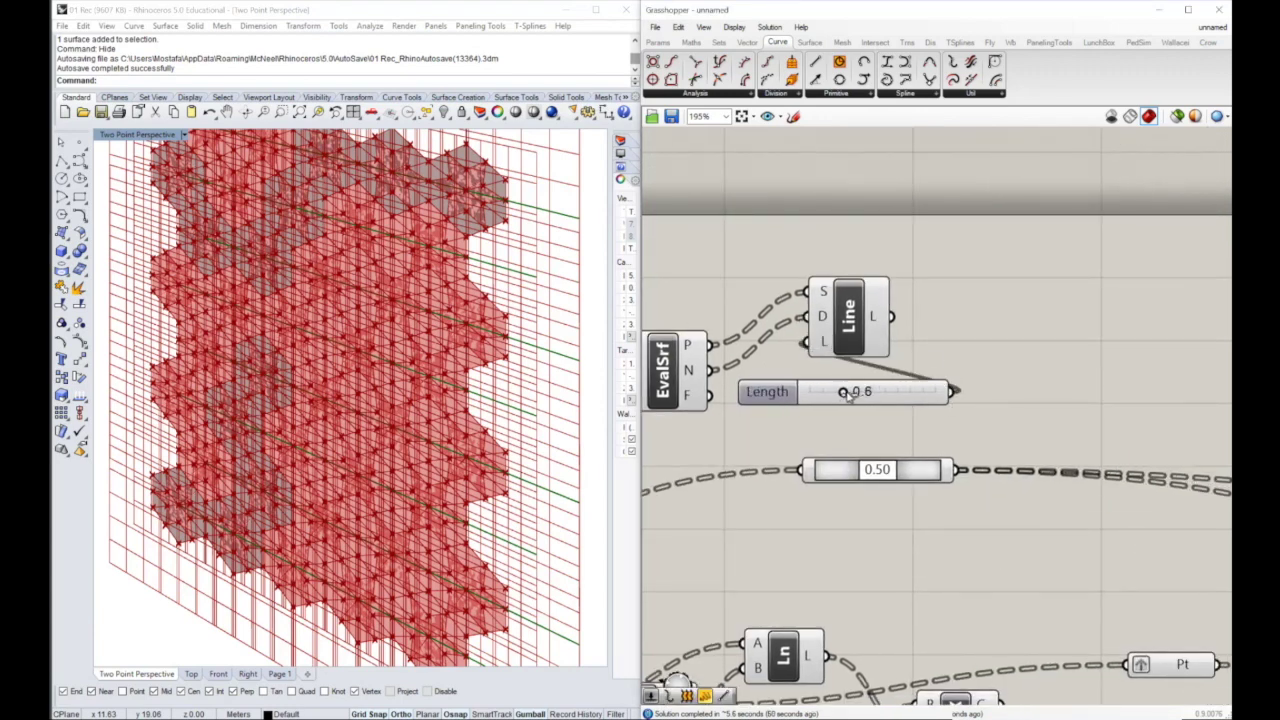
# Select the Line SDL component and examine its normal lines on the wall from other viewing angles.
pyautogui.click(868, 314)
pyautogui.moveTo(390, 258); pyautogui.dragTo(307, 265, button='right')
pyautogui.moveTo(389, 234); pyautogui.dragTo(440, 292, button='right')
pyautogui.moveTo(758, 298); pyautogui.dragTo(1008, 301, button='right')
pyautogui.keyDown('shift'); pyautogui.moveTo(440, 300); pyautogui.dragTo(416, 329, button='right'); pyautogui.keyUp('shift')
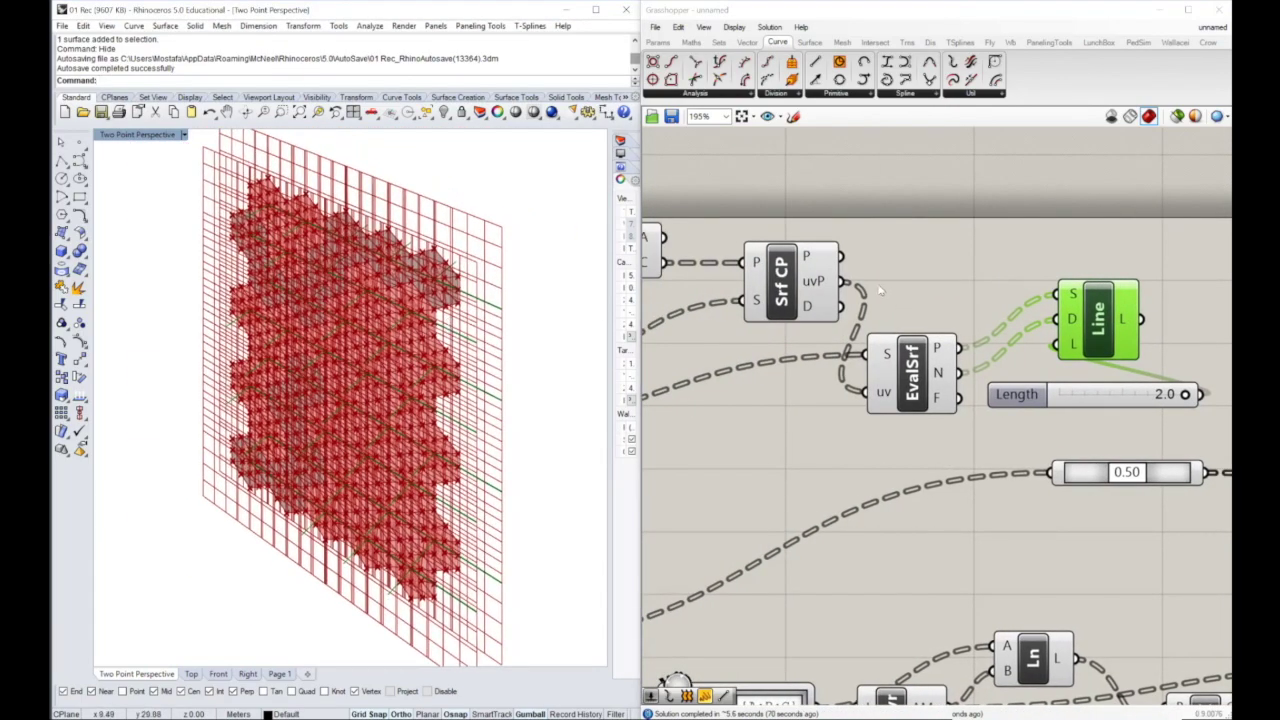
# Add a Flip surface component to the canvas beside the Patch component.
pyautogui.moveTo(881, 287); pyautogui.dragTo(1068, 290, button='right')
pyautogui.moveTo(843, 299); pyautogui.dragTo(900, 263, button='right')
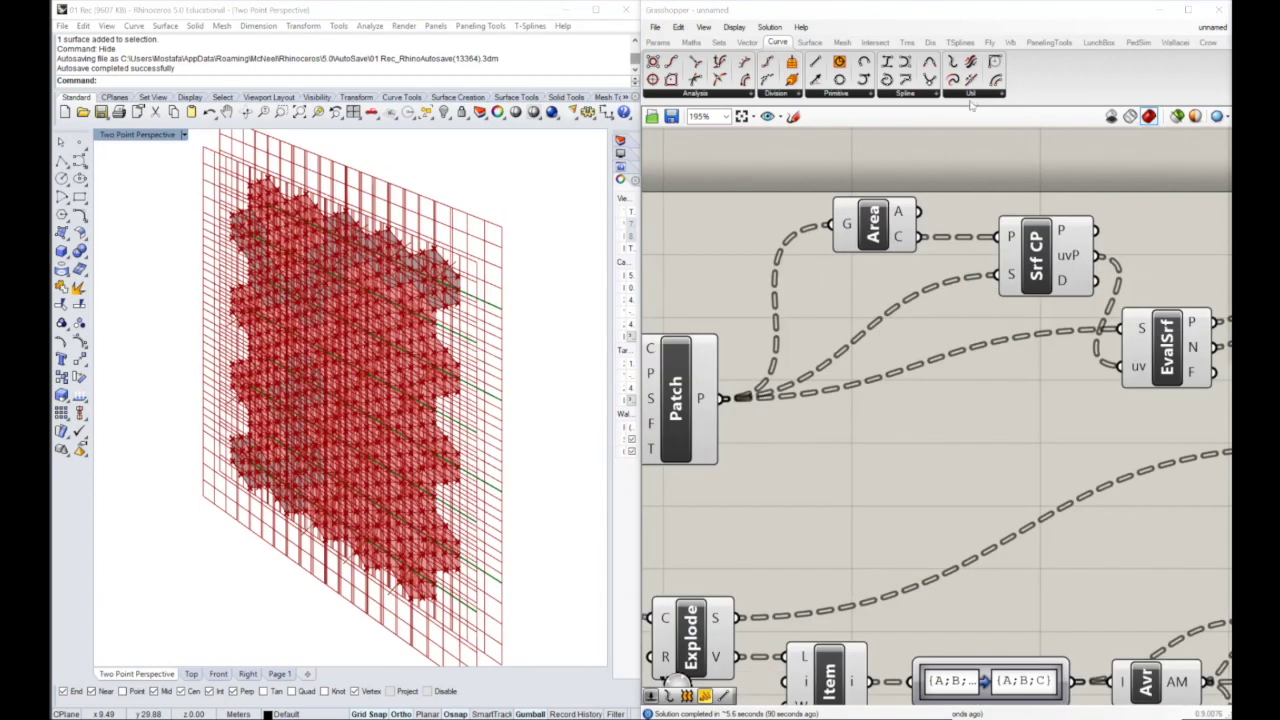
pyautogui.click(809, 42)
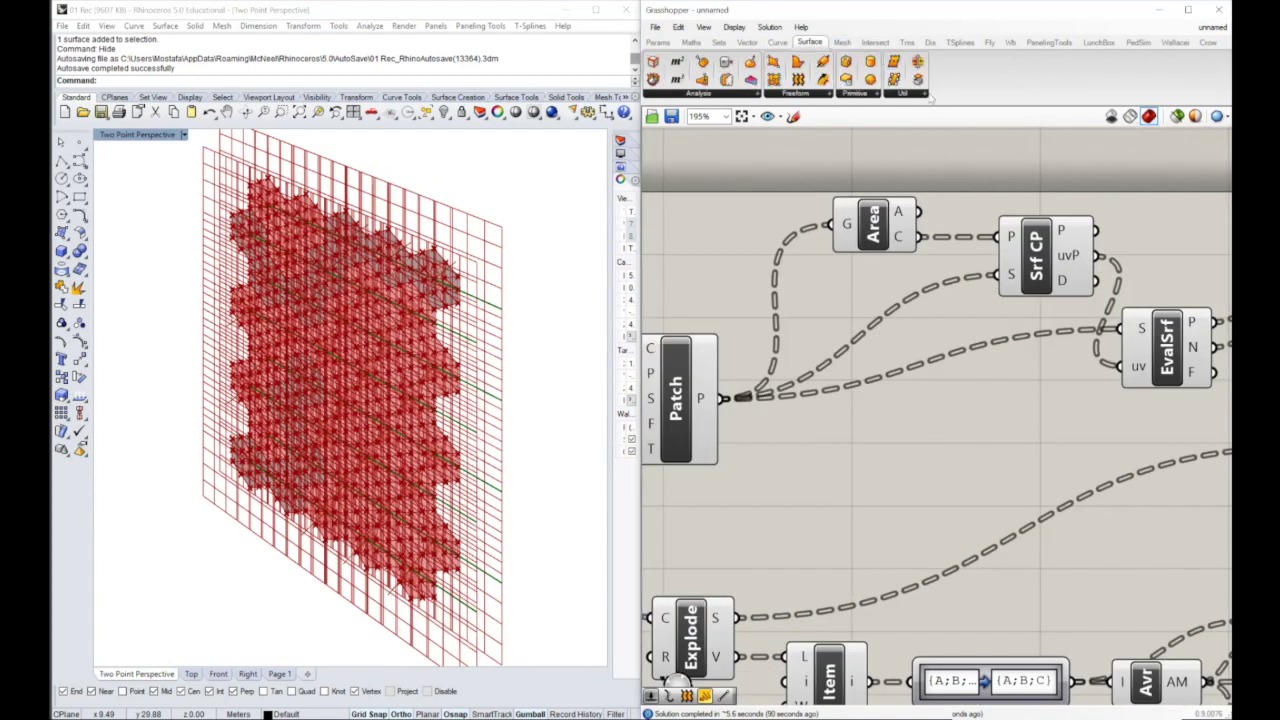
pyautogui.click(920, 94)
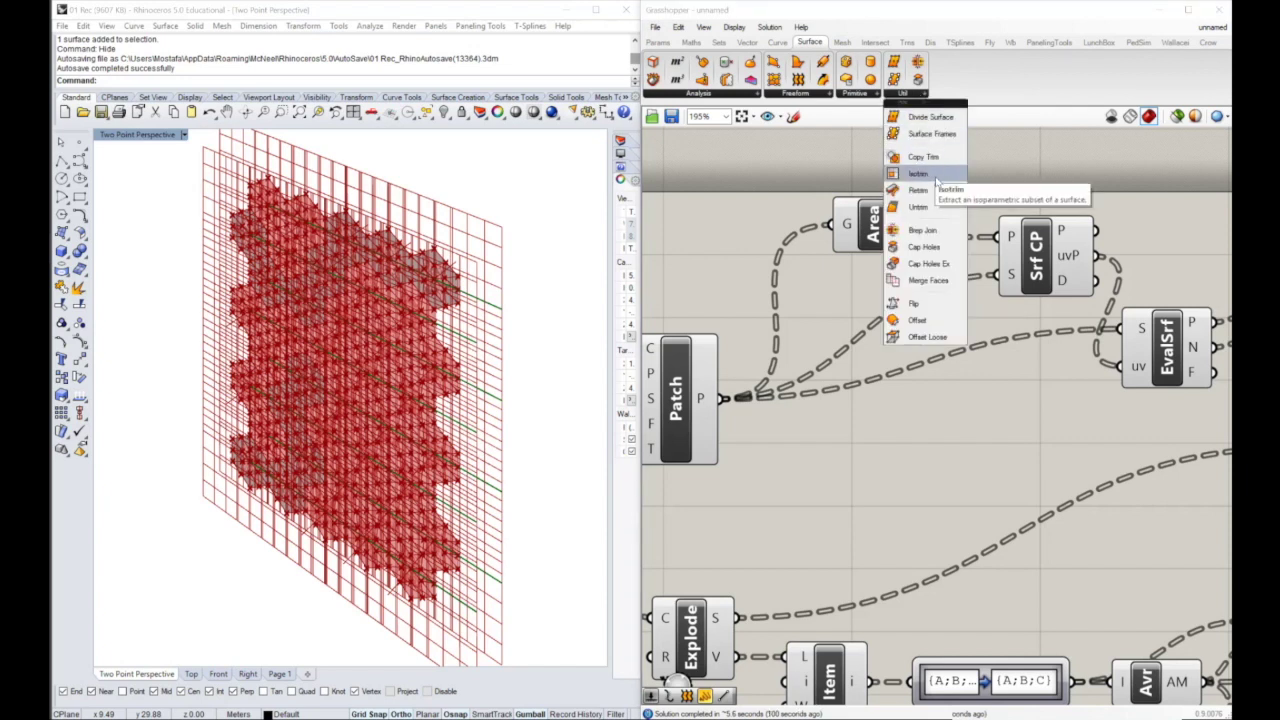
pyautogui.moveTo(950, 302); pyautogui.dragTo(919, 417)
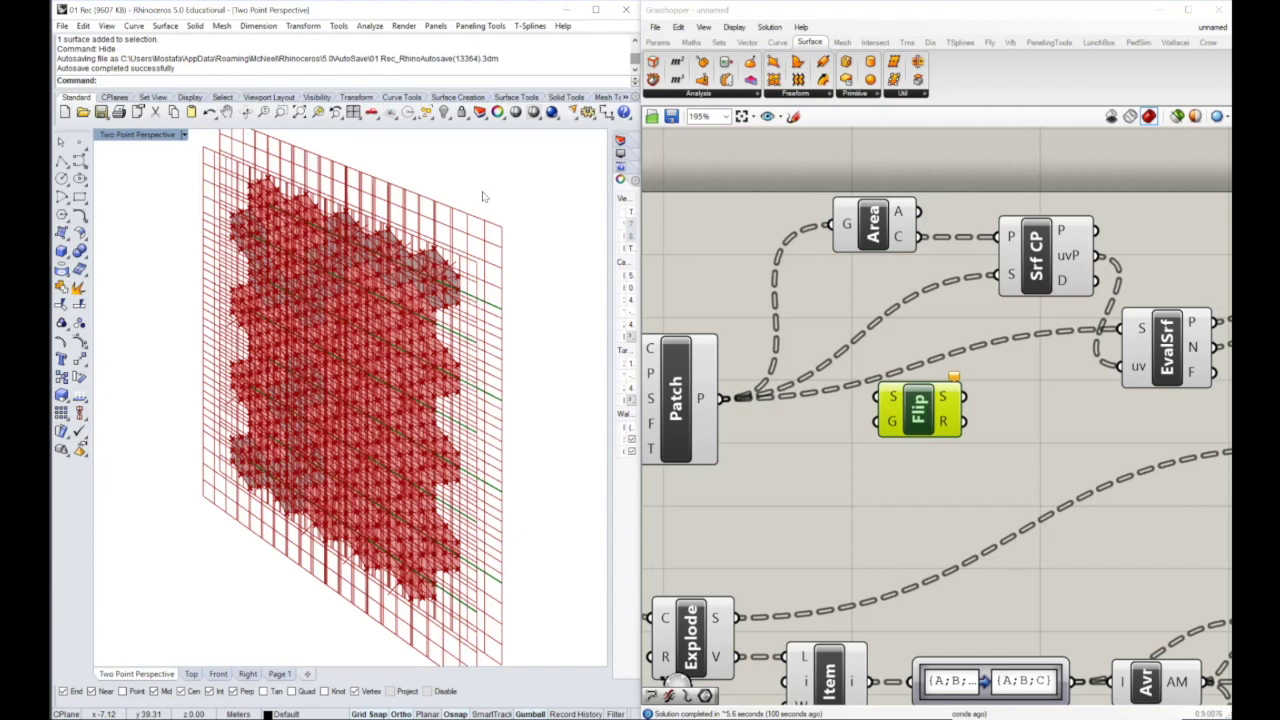
# Run HideSwap in Rhino to exchange the hidden and visible objects.
pyautogui.press('BackSpace')
pyautogui.press('BackSpace')
pyautogui.press('BackSpace')
pyautogui.press('Return')
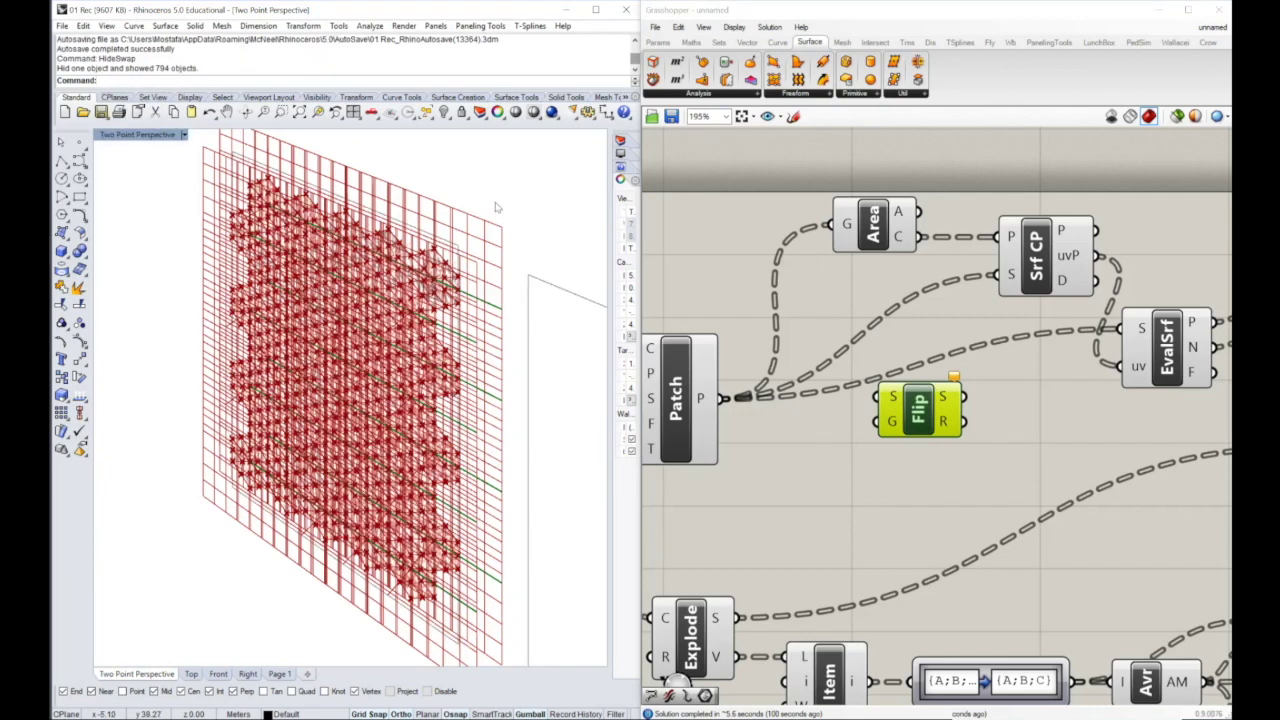
# Connect Patch's output (P) to Flip's surface input (S) and reference the wall surface as Flip's guide (G).
pyautogui.moveTo(921, 416); pyautogui.dragTo(941, 424)
pyautogui.moveTo(727, 401); pyautogui.dragTo(937, 413)
pyautogui.rightClick(924, 420)
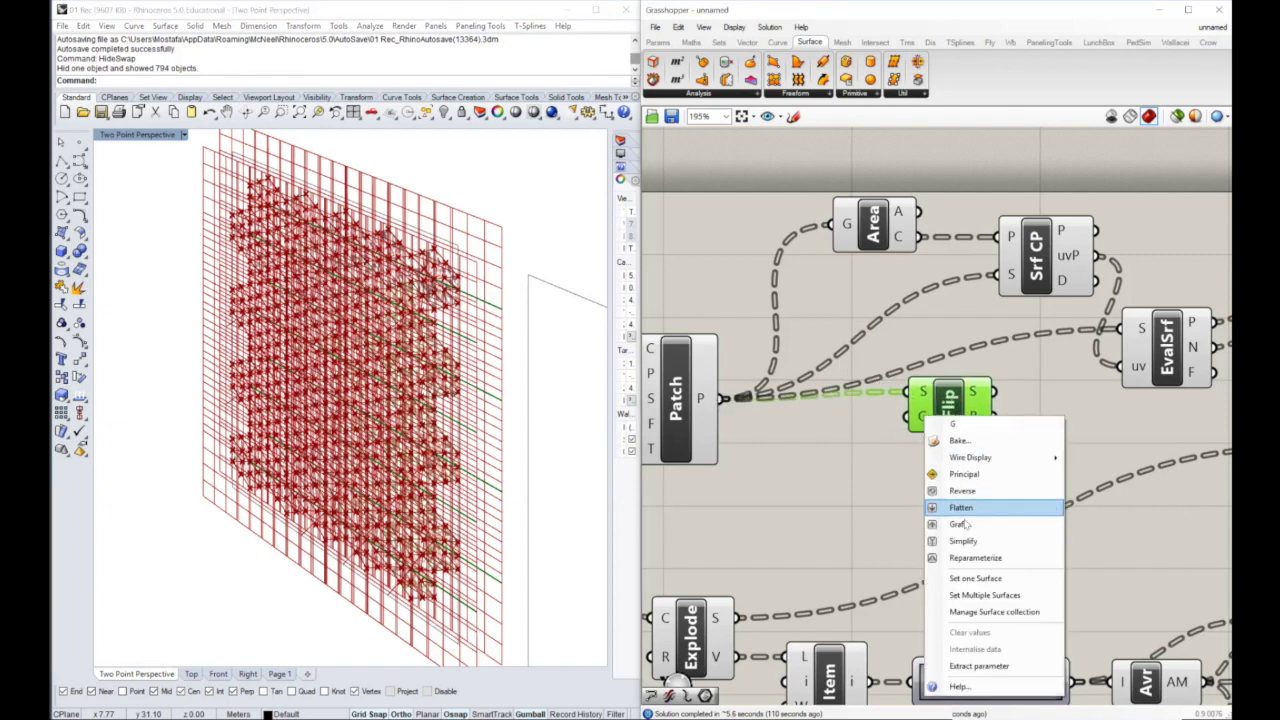
pyautogui.click(976, 580)
pyautogui.click(462, 260)
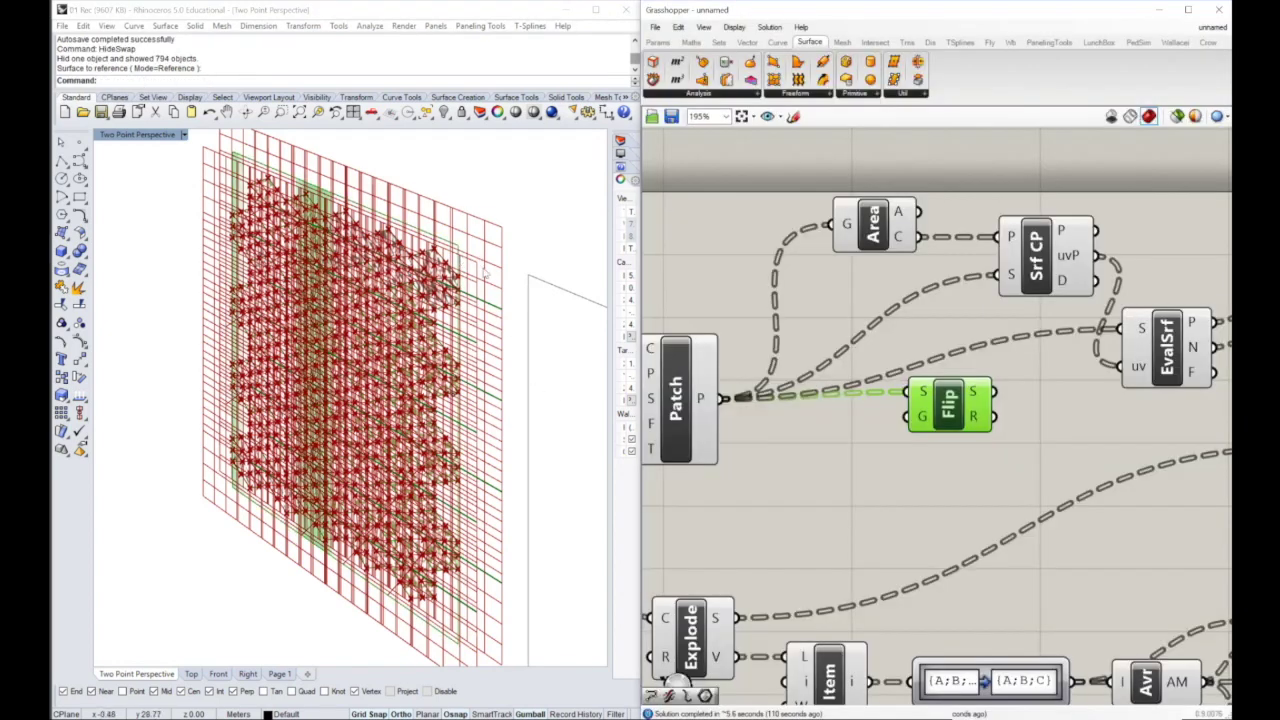
pyautogui.moveTo(948, 398); pyautogui.dragTo(884, 410)
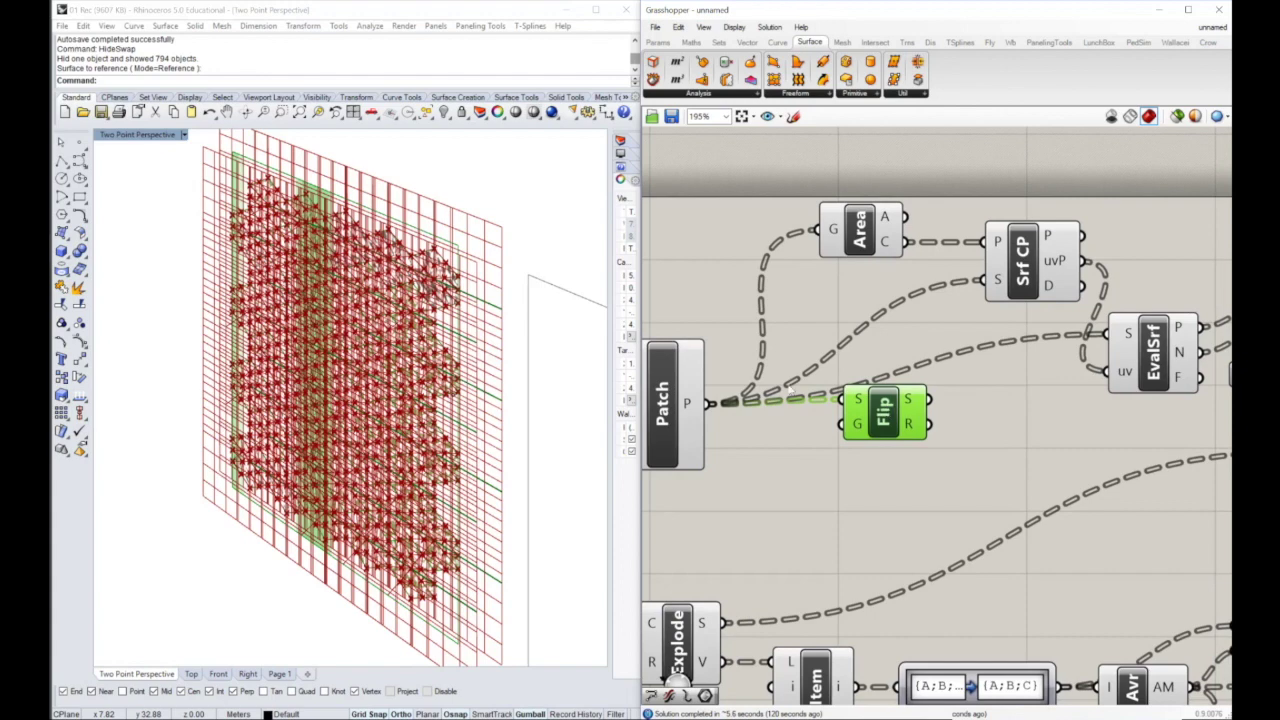
# Feed Flip's surface output (S) into Area, Surface Closest Point and Evaluate Surface in place of the direct Patch connections.
pyautogui.moveTo(862, 388); pyautogui.dragTo(957, 455, button='right')
pyautogui.click(747, 420)
pyautogui.moveTo(1003, 437); pyautogui.dragTo(843, 290)
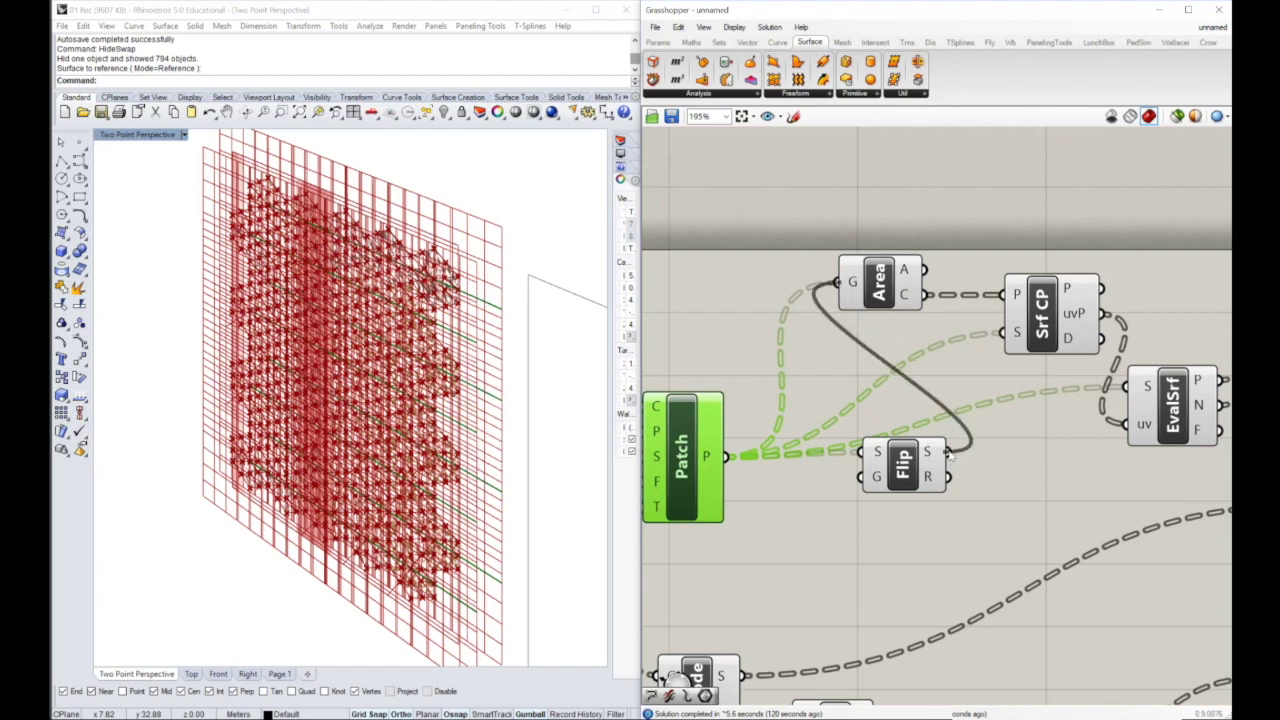
pyautogui.moveTo(950, 452); pyautogui.dragTo(1004, 334)
pyautogui.moveTo(950, 453); pyautogui.dragTo(1118, 388)
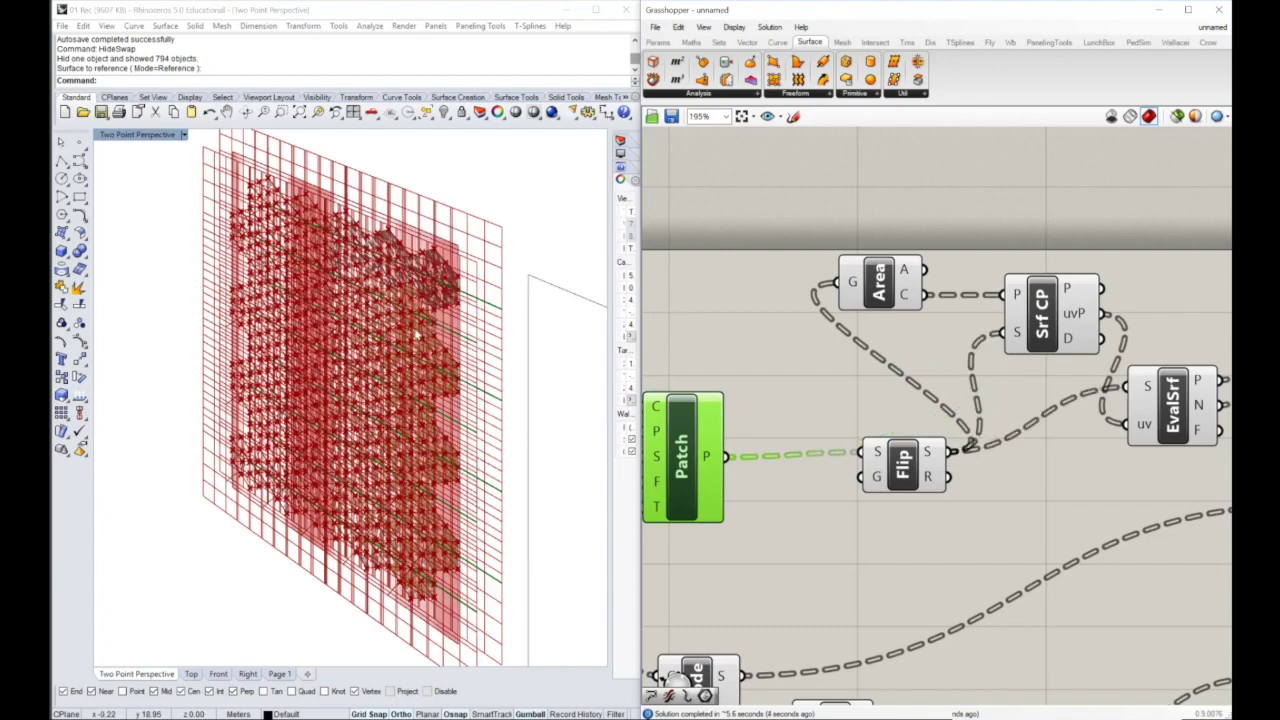
# Arrange Flip, Area, Surface Closest Point, Evaluate Surface, Line SDL and the length slider in a compact row beside Patch.
pyautogui.moveTo(482, 287); pyautogui.dragTo(371, 278, button='right')
pyautogui.moveTo(1002, 401); pyautogui.dragTo(1044, 371, button='right')
pyautogui.moveTo(962, 433); pyautogui.dragTo(878, 436)
pyautogui.scroll(-2, 876, 431)
pyautogui.moveTo(906, 431); pyautogui.dragTo(721, 378, button='right')
pyautogui.moveTo(725, 265); pyautogui.dragTo(764, 265)
pyautogui.moveTo(917, 335); pyautogui.dragTo(937, 298)
pyautogui.moveTo(1101, 219); pyautogui.dragTo(757, 358)
pyautogui.moveTo(760, 360); pyautogui.dragTo(842, 325, button='right')
pyautogui.moveTo(908, 260); pyautogui.dragTo(937, 263)
pyautogui.moveTo(762, 343); pyautogui.dragTo(766, 258)
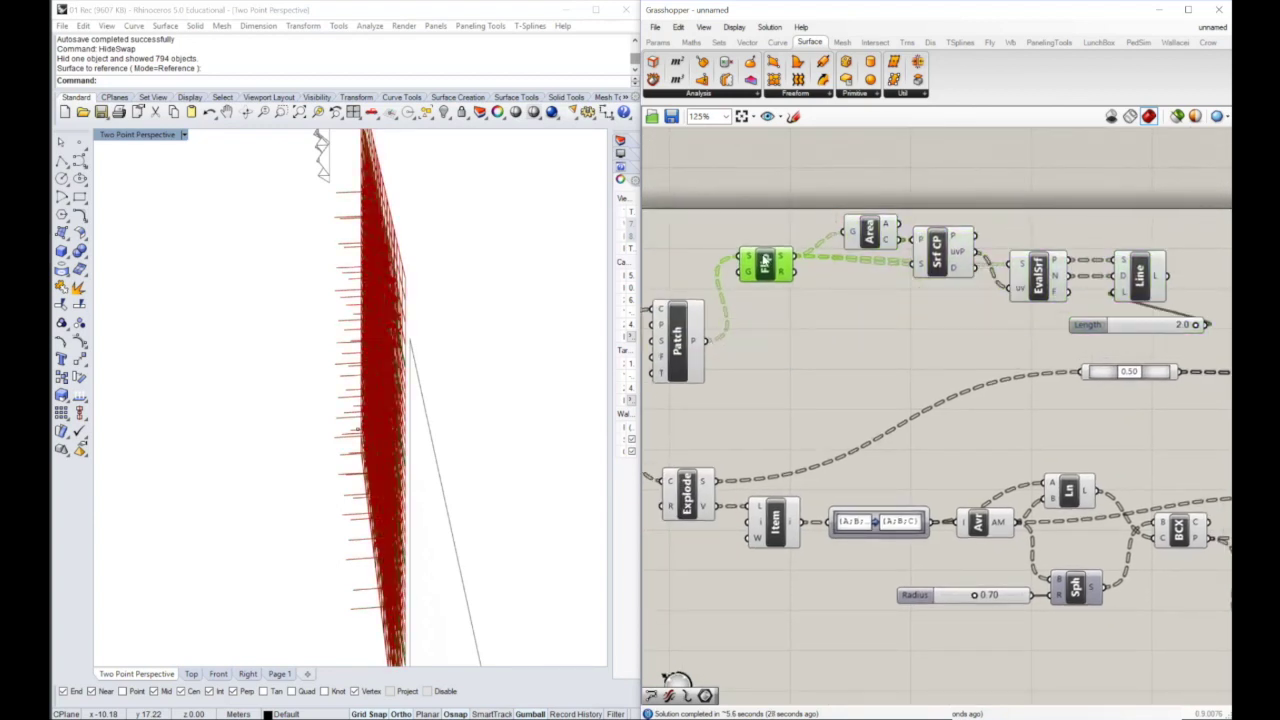
pyautogui.moveTo(903, 312); pyautogui.dragTo(792, 323, button='right')
pyautogui.click(1075, 323)
pyautogui.moveTo(1076, 324); pyautogui.dragTo(955, 325, button='right')
pyautogui.moveTo(916, 337); pyautogui.dragTo(912, 331)
# Turn off the preview of the Evaluate Surface, Surface Closest Point, Area, Flip and Patch components.
pyautogui.moveTo(352, 340); pyautogui.dragTo(435, 365, button='right')
pyautogui.scroll(6, 446, 366)
pyautogui.moveTo(980, 473); pyautogui.dragTo(926, 436, button='right')
pyautogui.click(1023, 310)
pyautogui.moveTo(898, 316); pyautogui.dragTo(1070, 356, button='right')
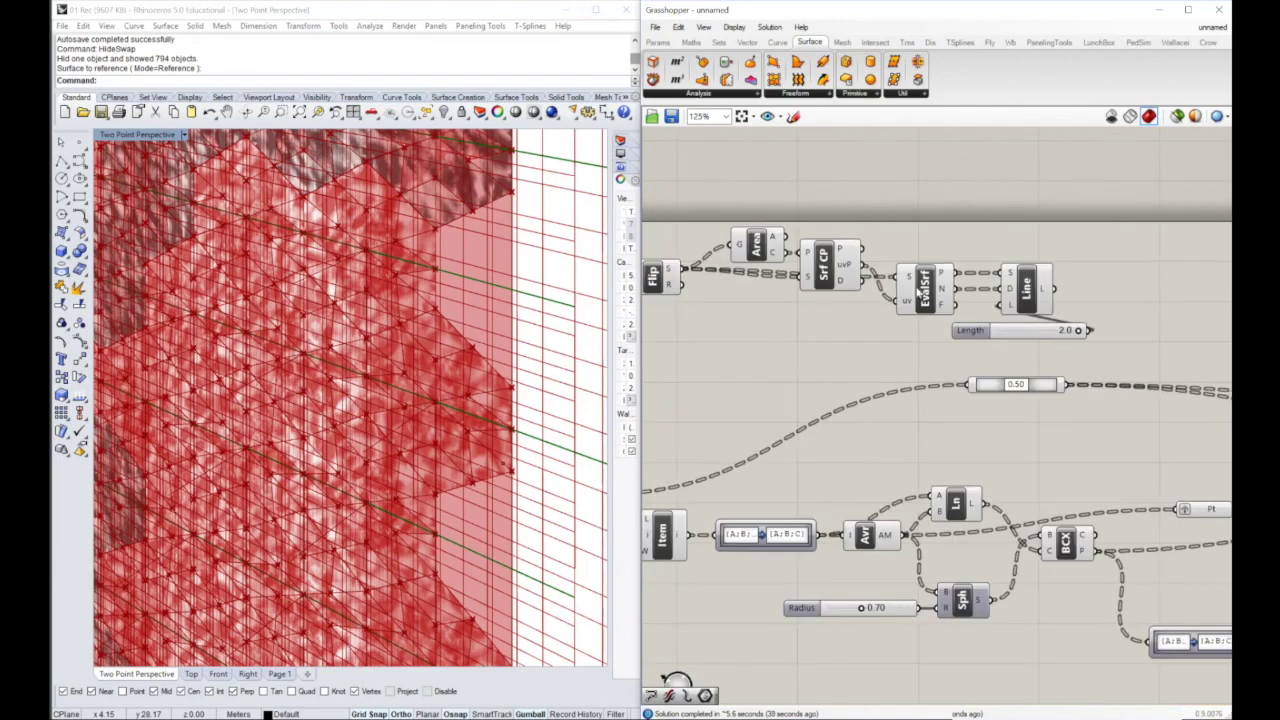
pyautogui.middleClick(932, 287)
pyautogui.click(957, 261)
pyautogui.middleClick(833, 263)
pyautogui.click(873, 222)
pyautogui.middleClick(752, 245)
pyautogui.click(794, 206)
pyautogui.middleClick(661, 277)
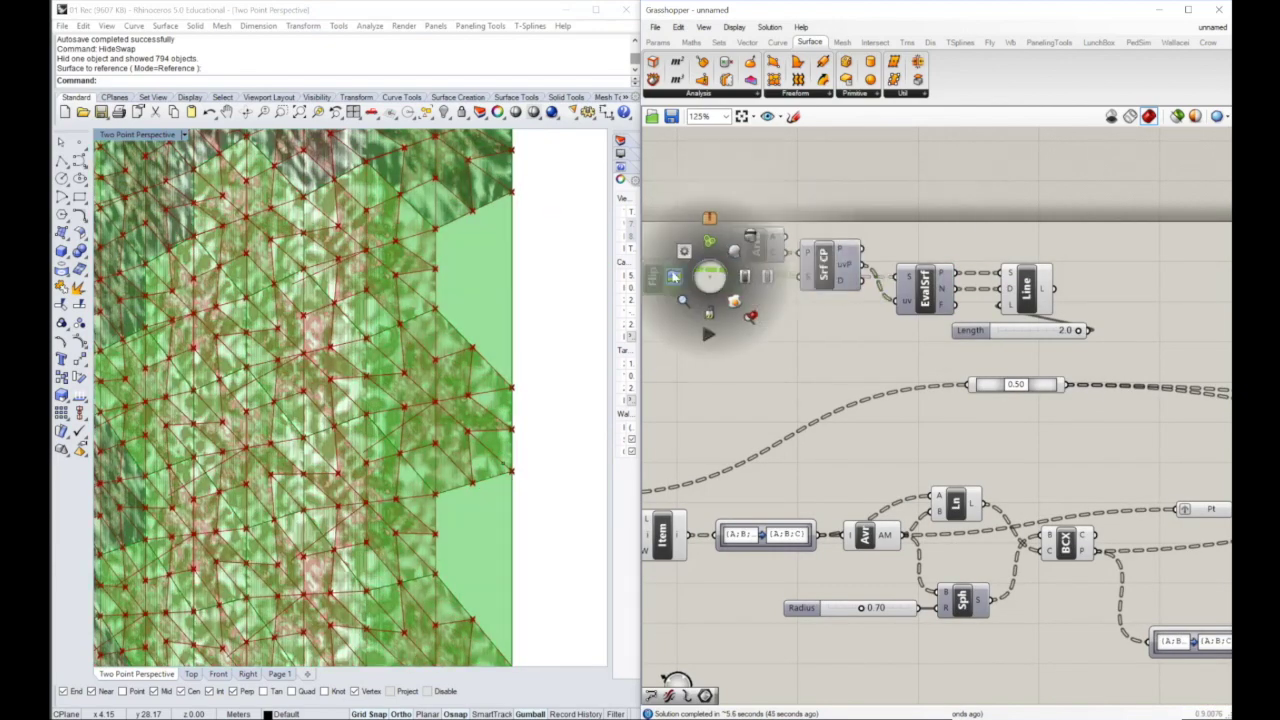
pyautogui.click(750, 236)
pyautogui.moveTo(712, 330); pyautogui.dragTo(1005, 335, button='right')
pyautogui.middleClick(851, 350)
pyautogui.click(891, 309)
# Add an Explode component and connect the Line SDL's normal lines to its curve input (C).
pyautogui.moveTo(1088, 354); pyautogui.dragTo(1208, 332, button='right')
pyautogui.moveTo(757, 258); pyautogui.dragTo(812, 258, button='right')
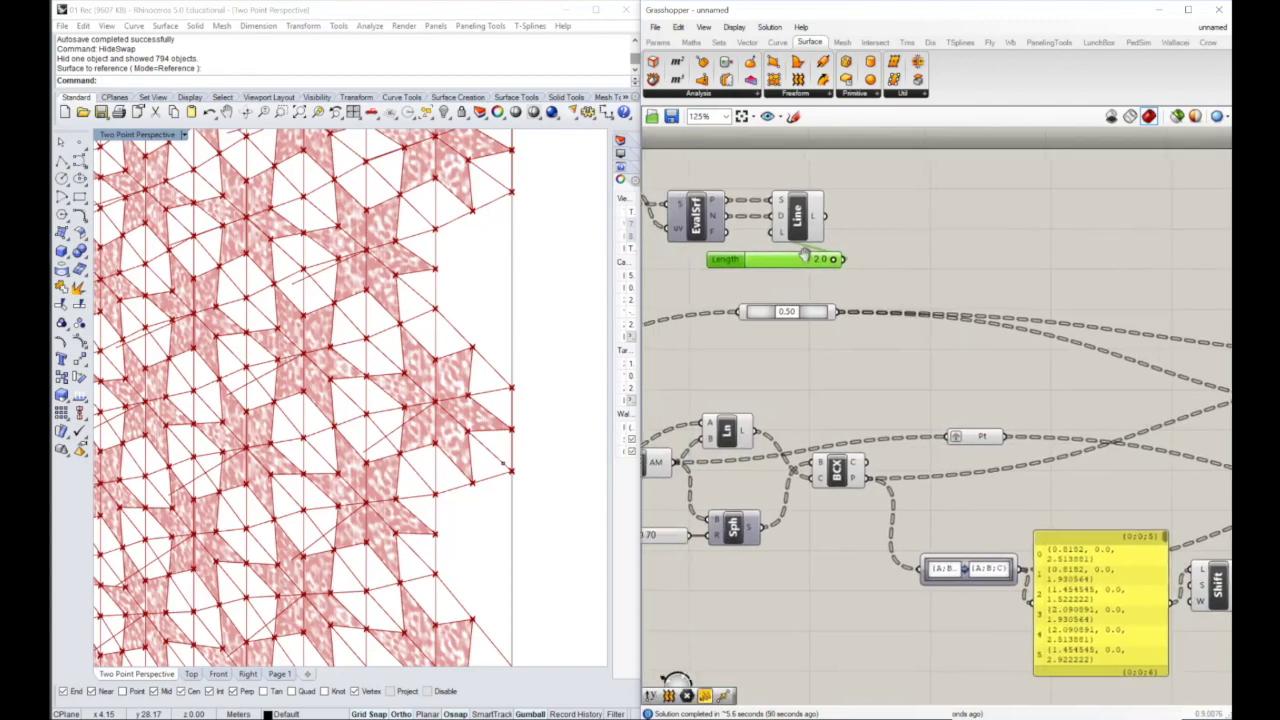
pyautogui.moveTo(500, 300); pyautogui.dragTo(325, 300, button='right')
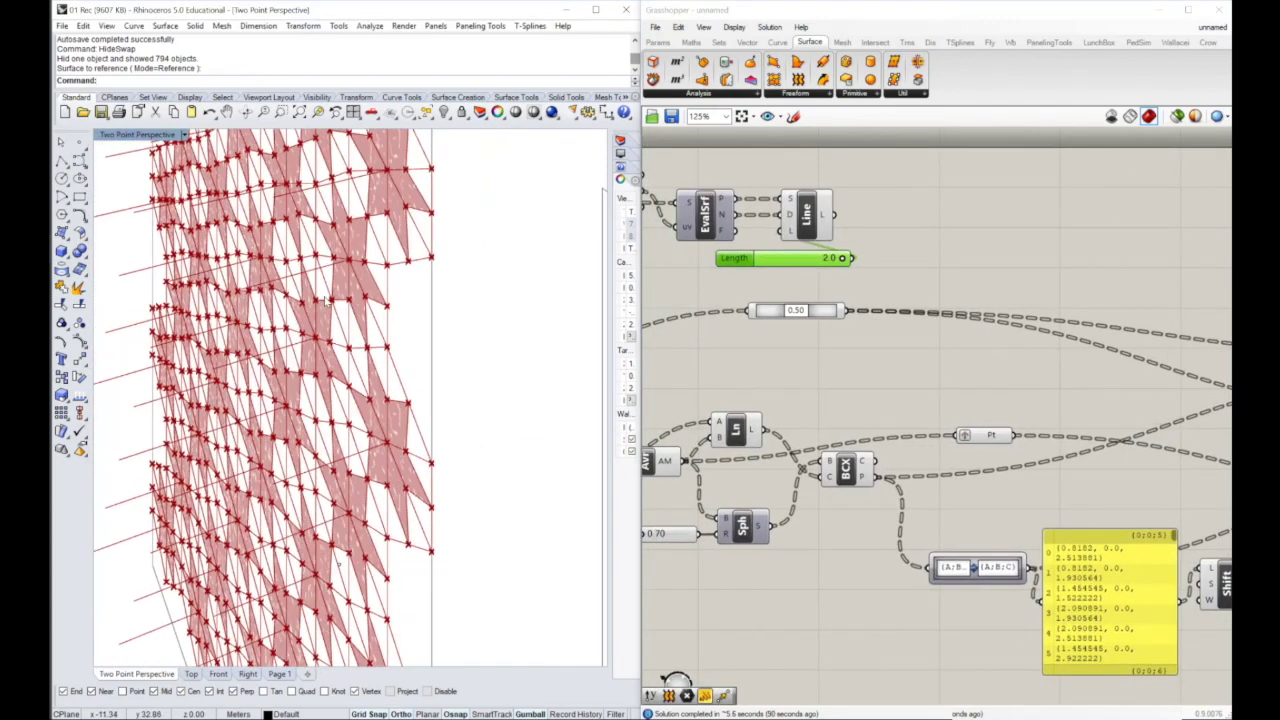
pyautogui.doubleClick(944, 200)
pyautogui.write('explode')
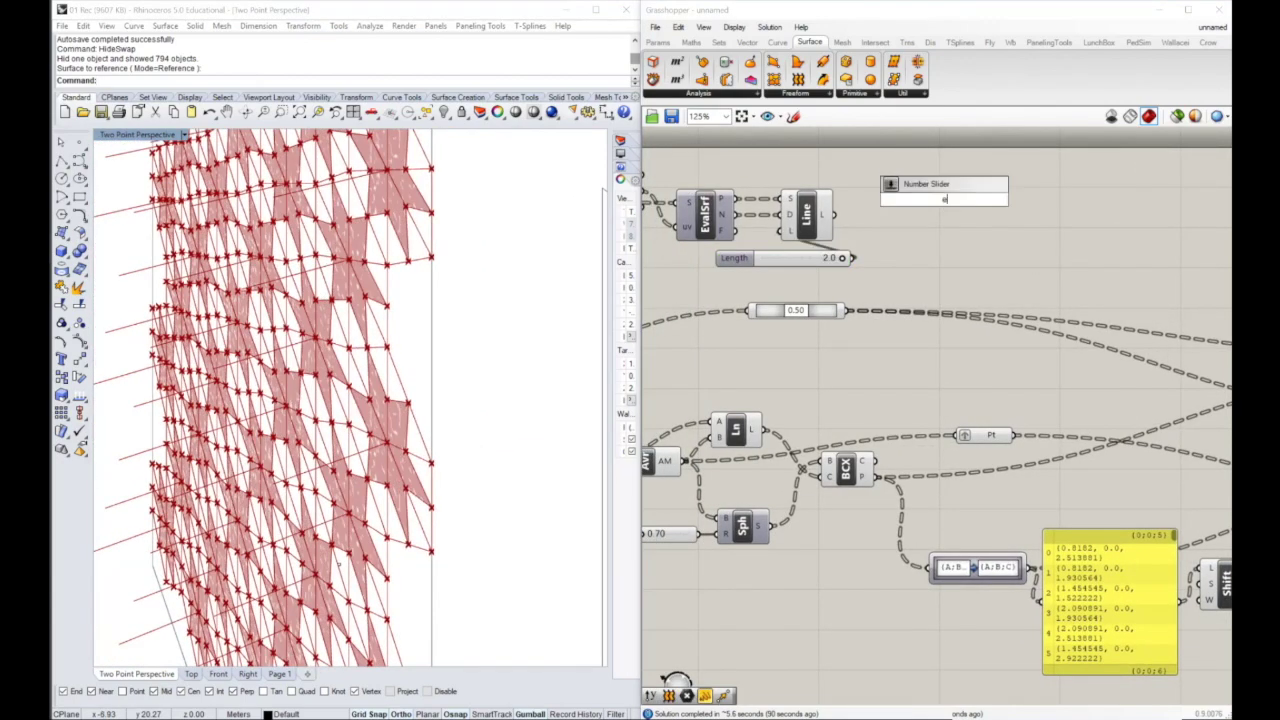
pyautogui.press('Return')
pyautogui.moveTo(928, 188); pyautogui.dragTo(918, 232)
# Add a List Item component fed by Explode's vertices (V) and set its index to pick the outer end points of the normals.
pyautogui.doubleClick(1000, 234)
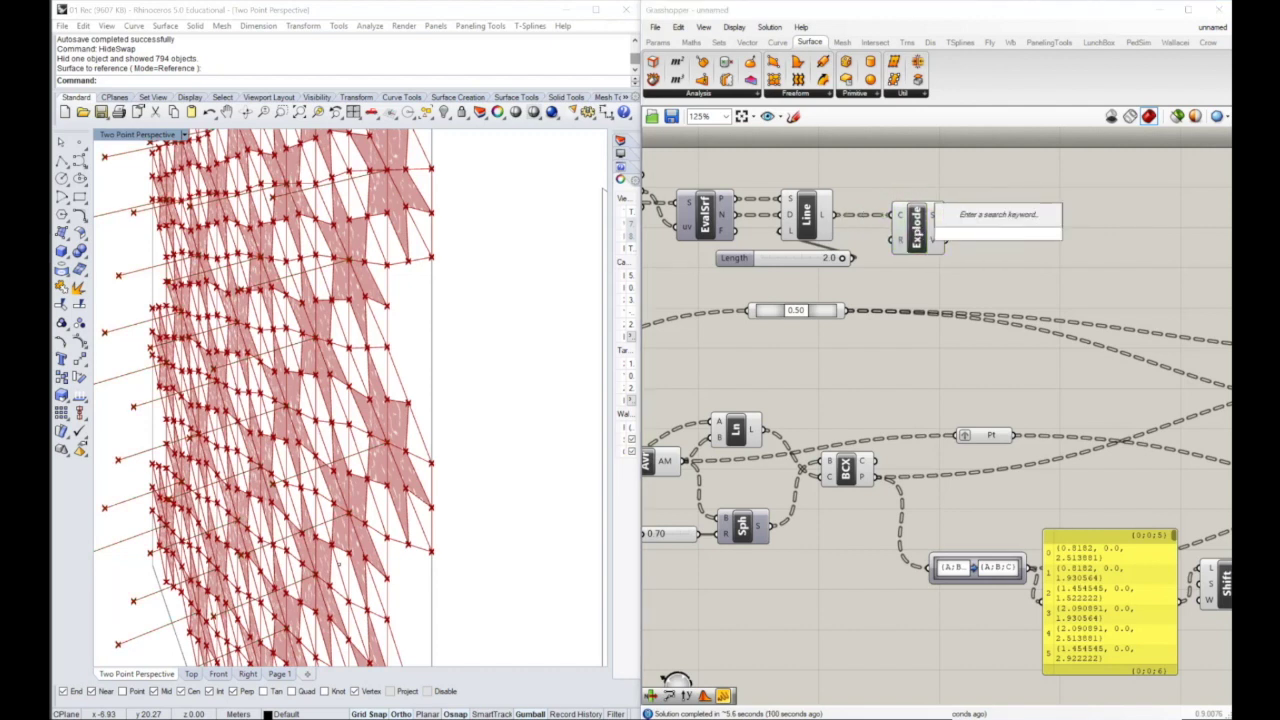
pyautogui.write('list')
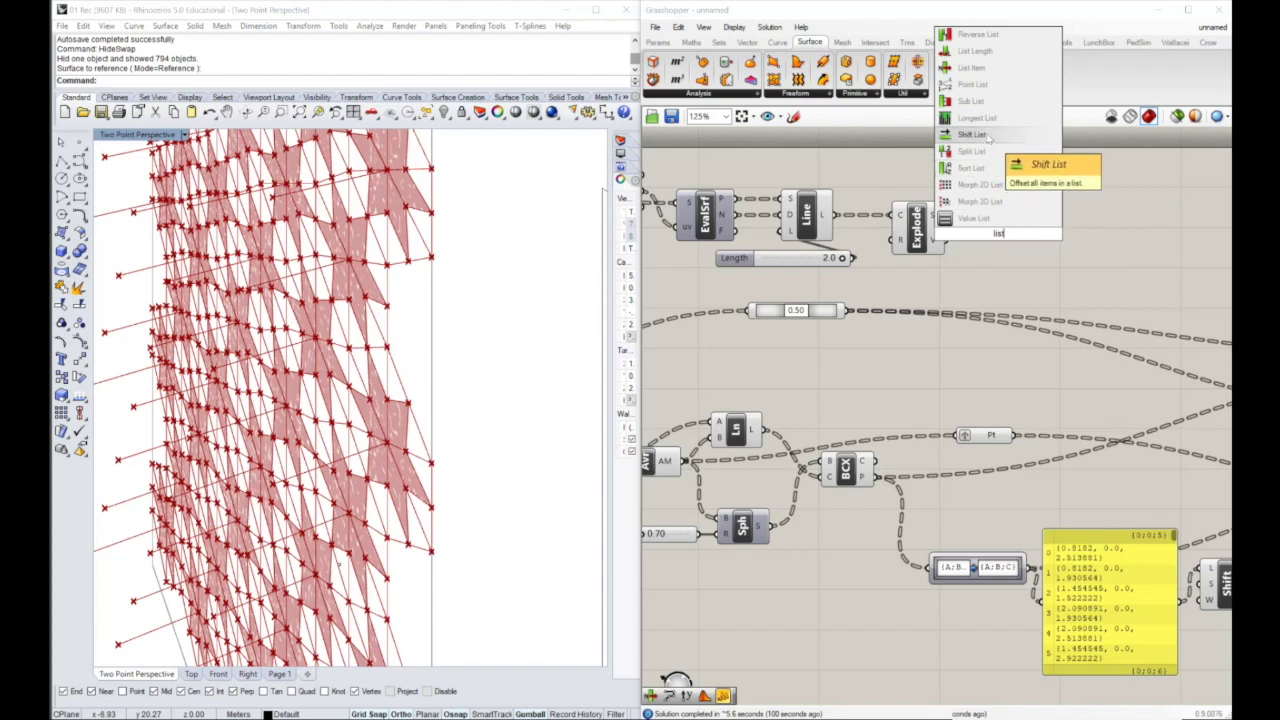
pyautogui.click(1005, 70)
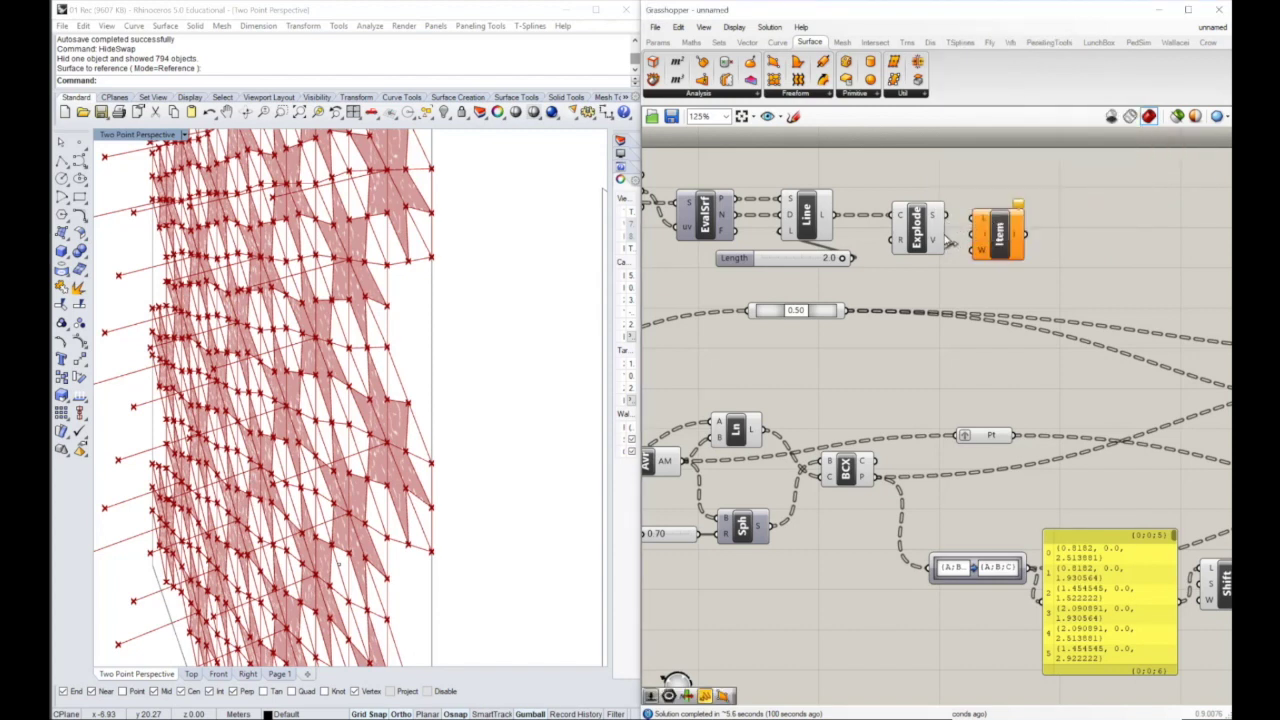
pyautogui.moveTo(987, 231); pyautogui.dragTo(998, 252)
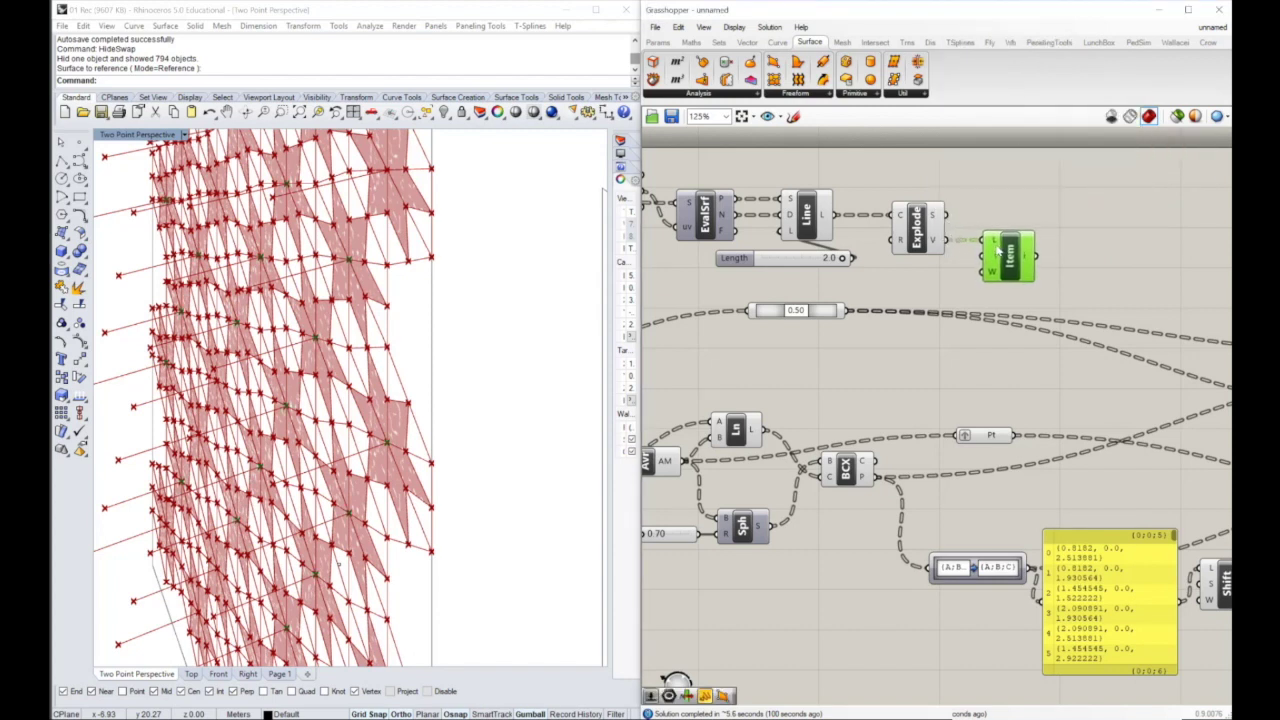
pyautogui.rightClick(995, 258)
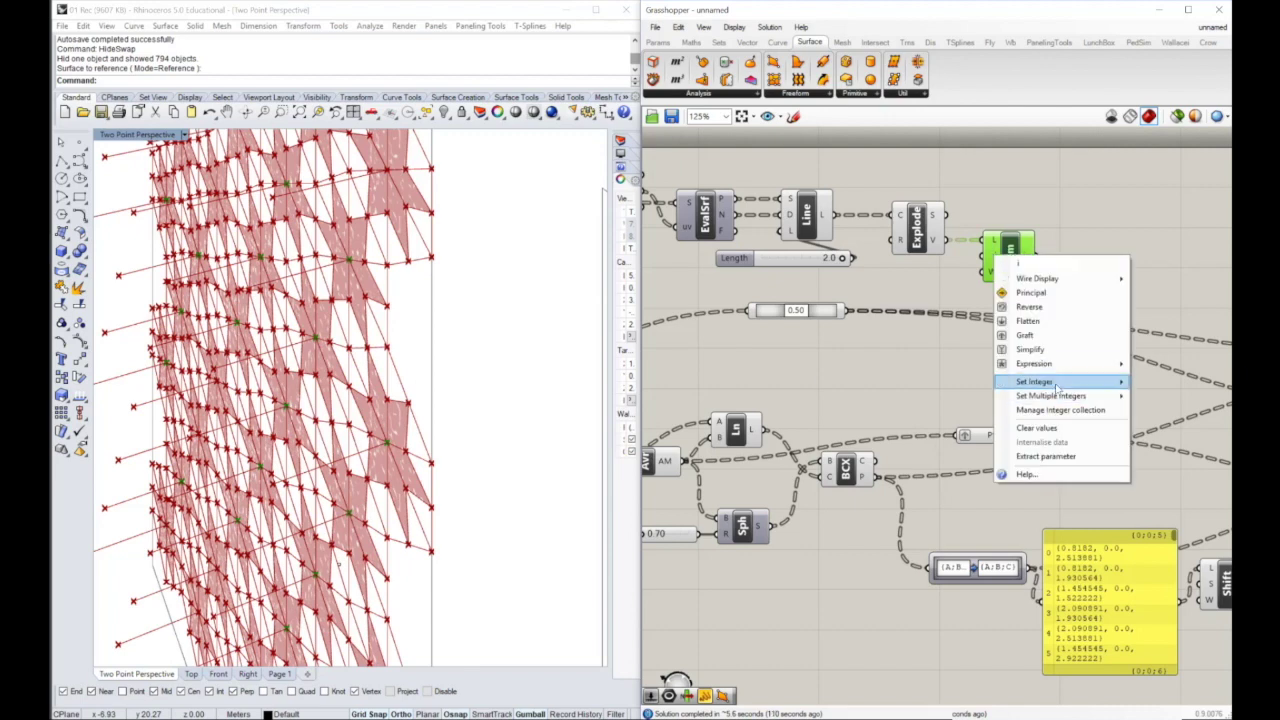
pyautogui.moveTo(1035, 382)
pyautogui.click(872, 399)
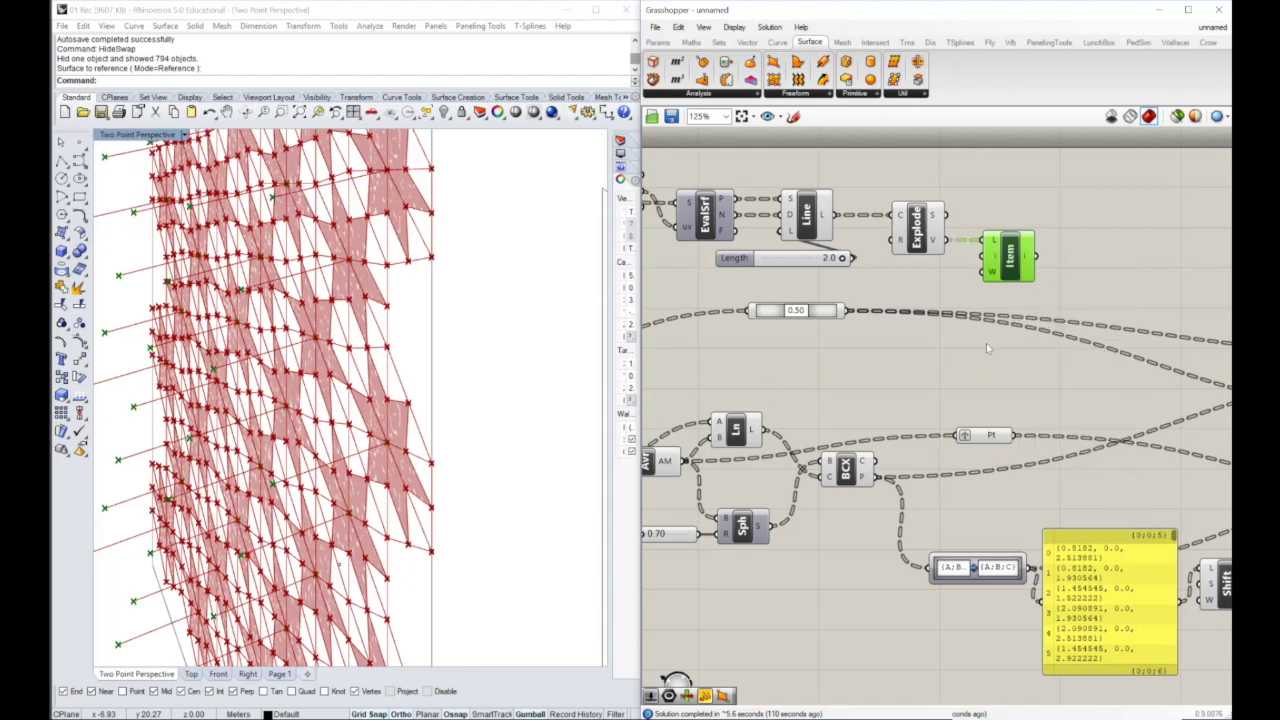
# Connect List Item's output to the B input of the lowest Line component, replacing the Point connection.
pyautogui.scroll(3, 127, 284)
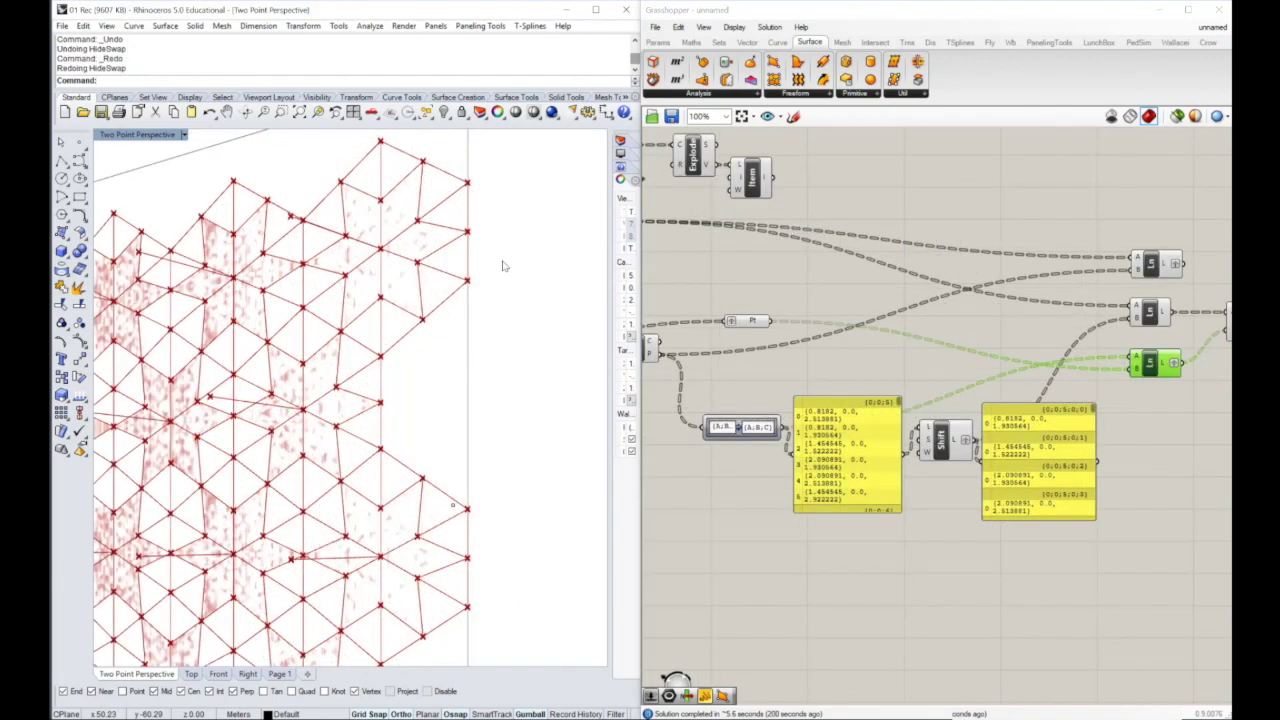
pyautogui.moveTo(503, 261)
pyautogui.mouseDown(button='right')
pyautogui.moveTo(492, 278)
pyautogui.moveTo(505, 267)
pyautogui.mouseUp(button='right')
pyautogui.moveTo(839, 198); pyautogui.dragTo(833, 226, button='right')
pyautogui.click(843, 226)
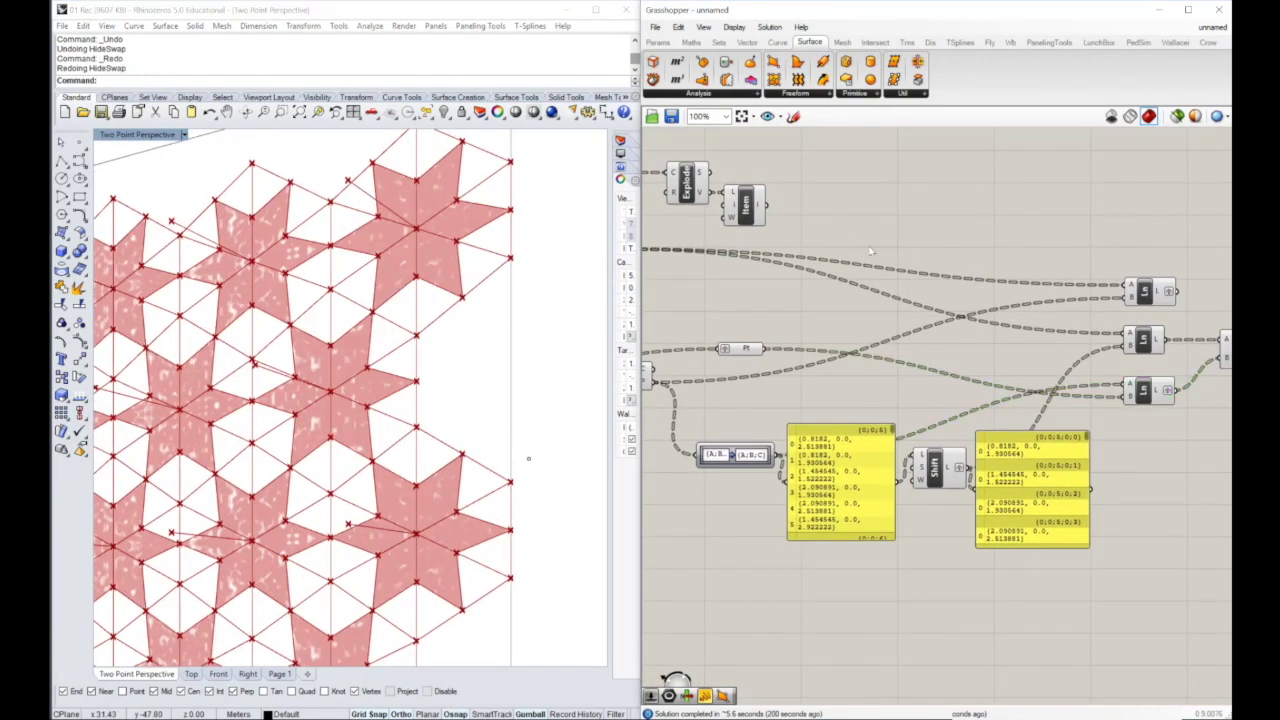
pyautogui.moveTo(903, 230); pyautogui.dragTo(1124, 404)
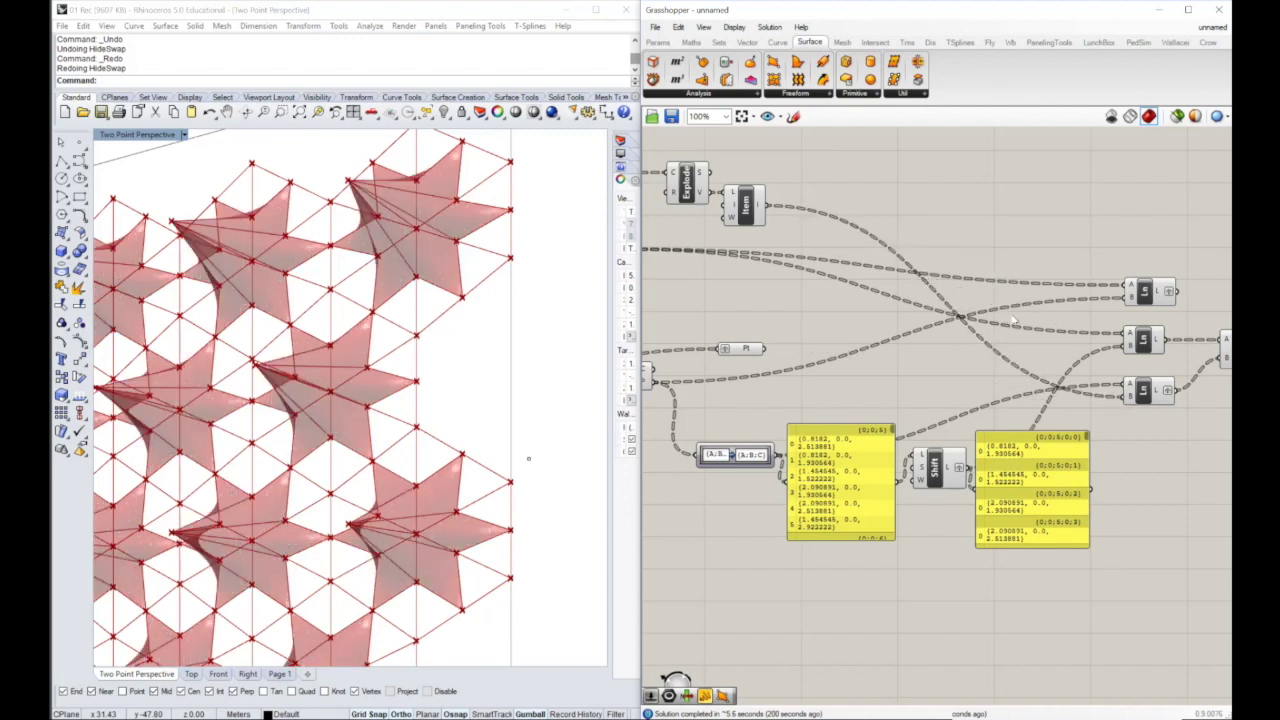
# Set the Length slider of the normal lines to 0.7 and check the star cells across the whole wall.
pyautogui.moveTo(557, 309); pyautogui.dragTo(499, 295, button='right')
pyautogui.moveTo(757, 219); pyautogui.dragTo(970, 253, button='right')
pyautogui.scroll(4, 807, 234)
pyautogui.moveTo(833, 254); pyautogui.dragTo(850, 287, button='right')
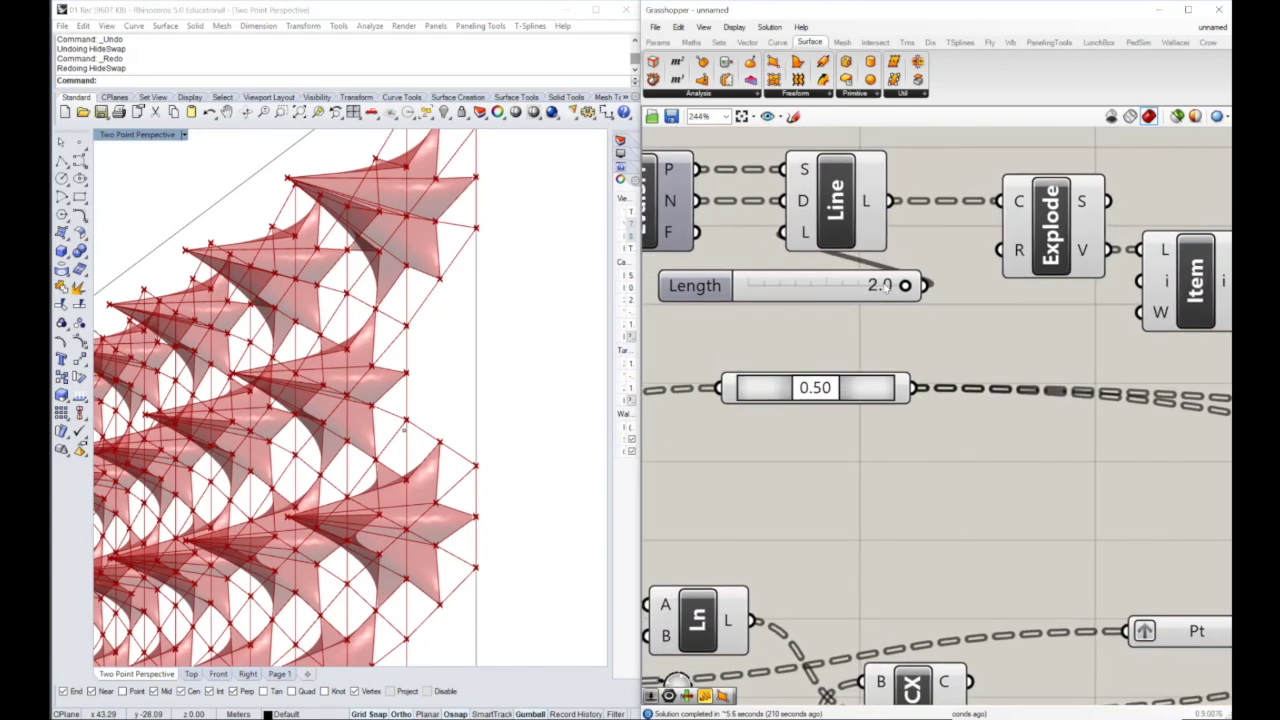
pyautogui.moveTo(905, 286); pyautogui.dragTo(797, 302)
pyautogui.scroll(-5, 364, 344)
pyautogui.scroll(5, 364, 344)
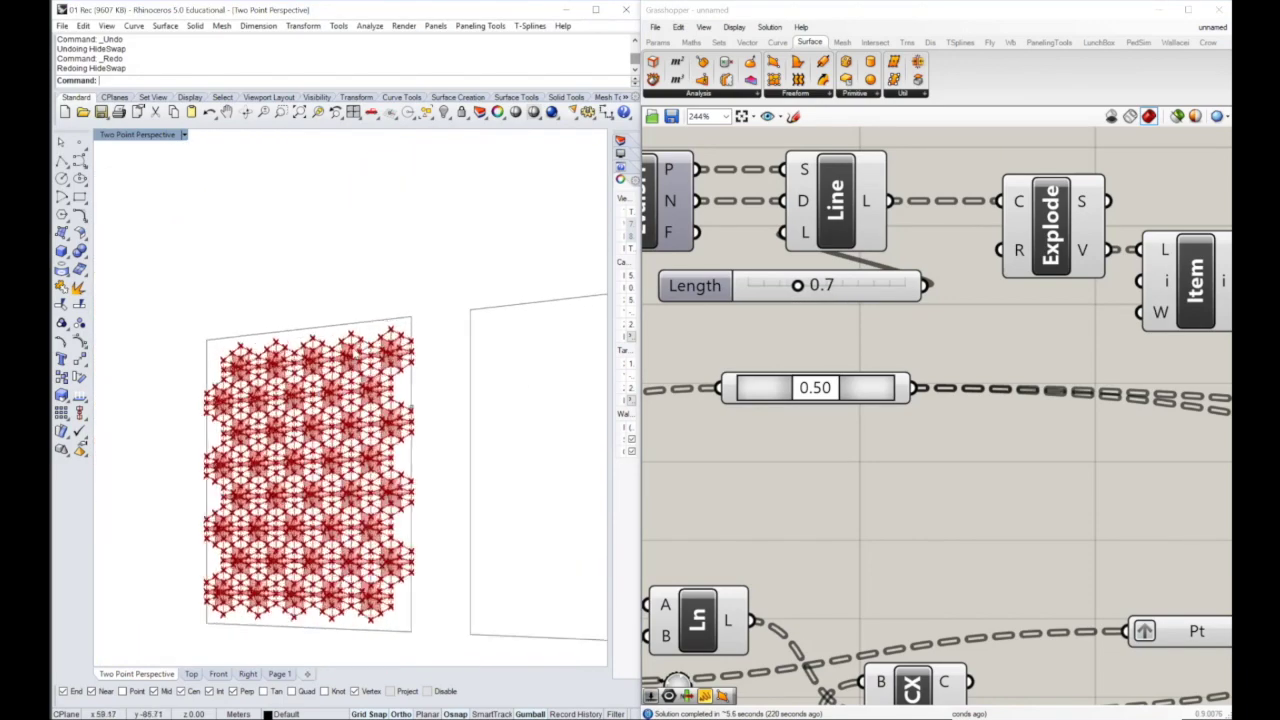
pyautogui.scroll(-3, 467, 335)
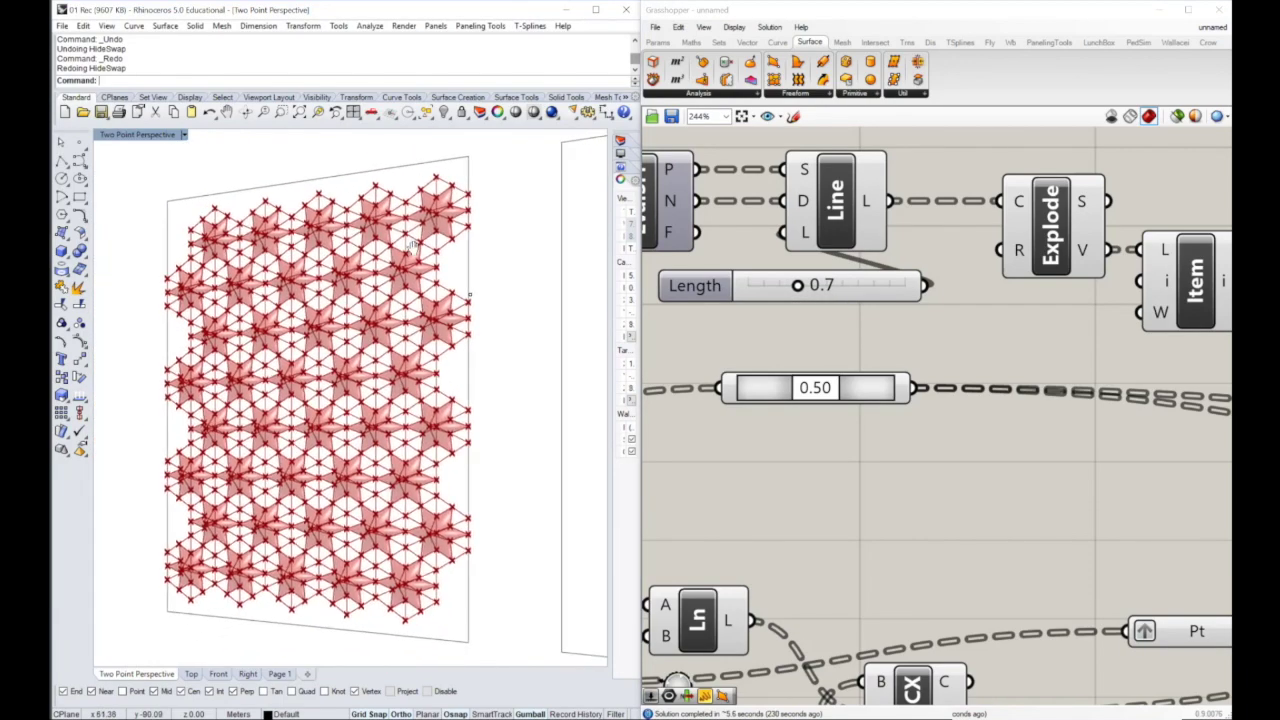
# Turn on the wall surface's control points and move its corner points to warp the wall.
pyautogui.click(465, 154)
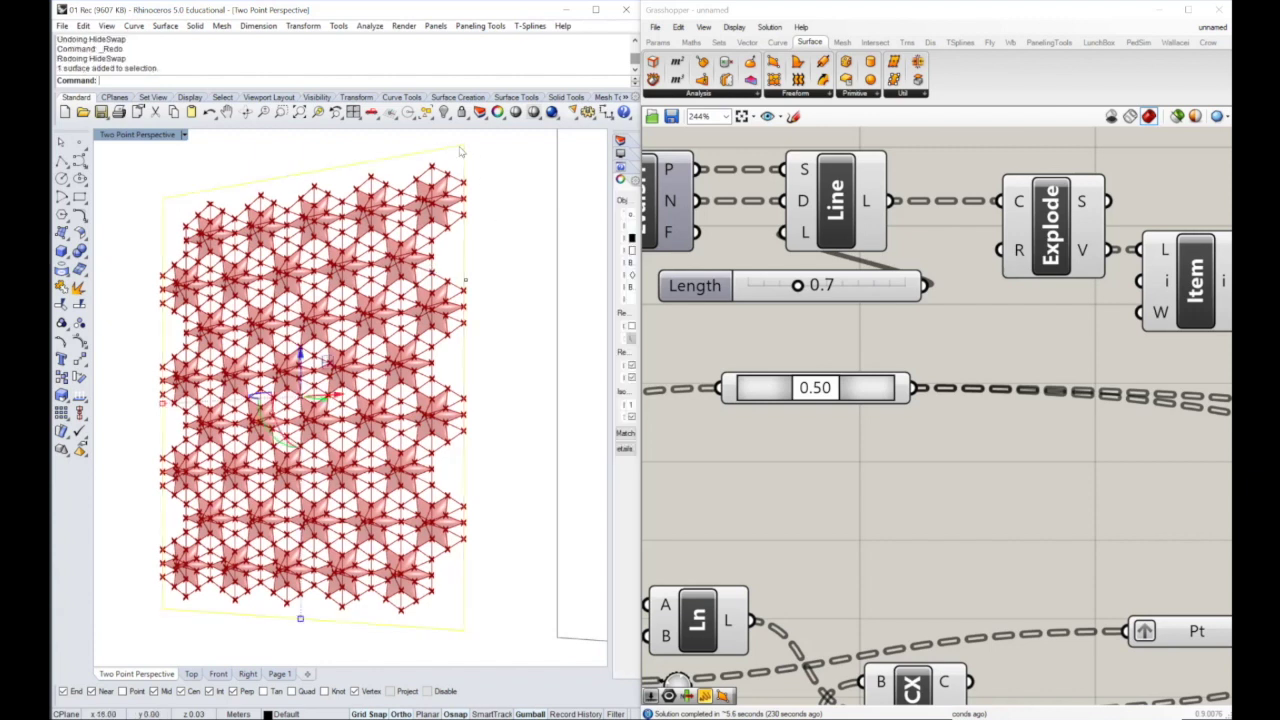
pyautogui.click(80, 342)
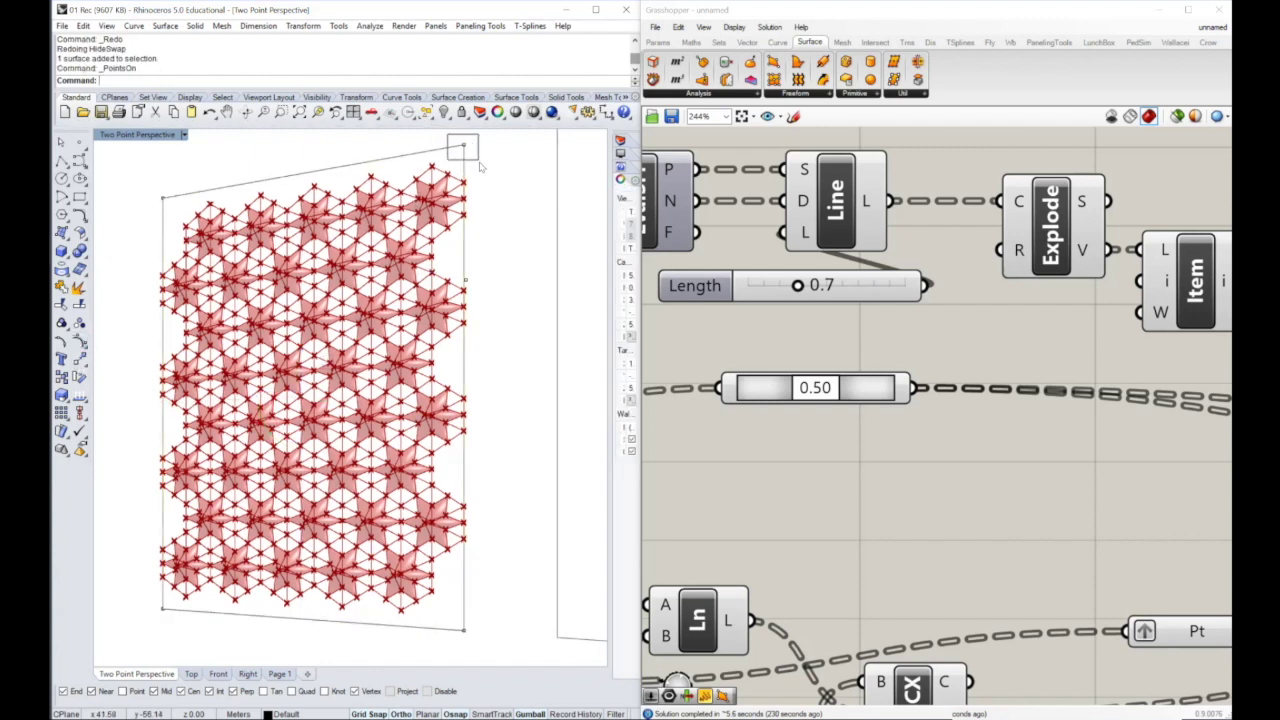
pyautogui.moveTo(378, 268); pyautogui.dragTo(330, 384, button='right')
pyautogui.moveTo(505, 345); pyautogui.dragTo(540, 347, button='right')
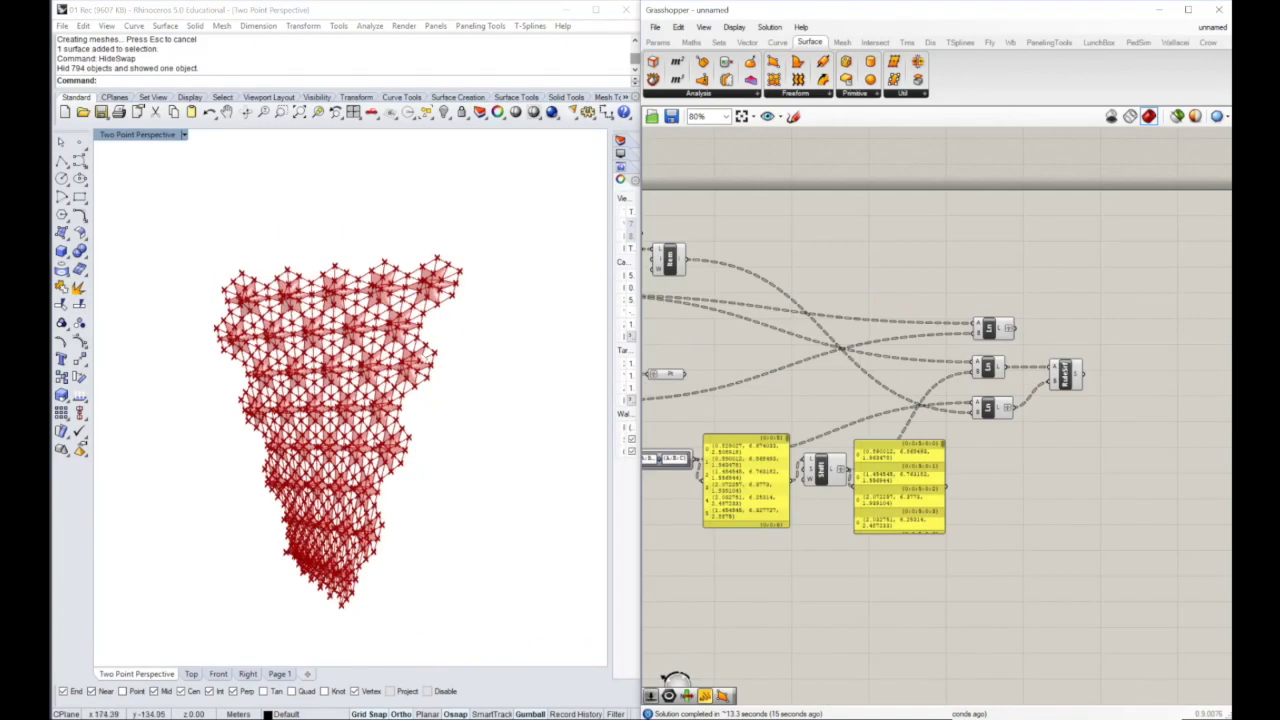
# Bake the Ruled Surface component's star surfaces with the default attributes.
pyautogui.moveTo(440, 400); pyautogui.dragTo(392, 382, button='right')
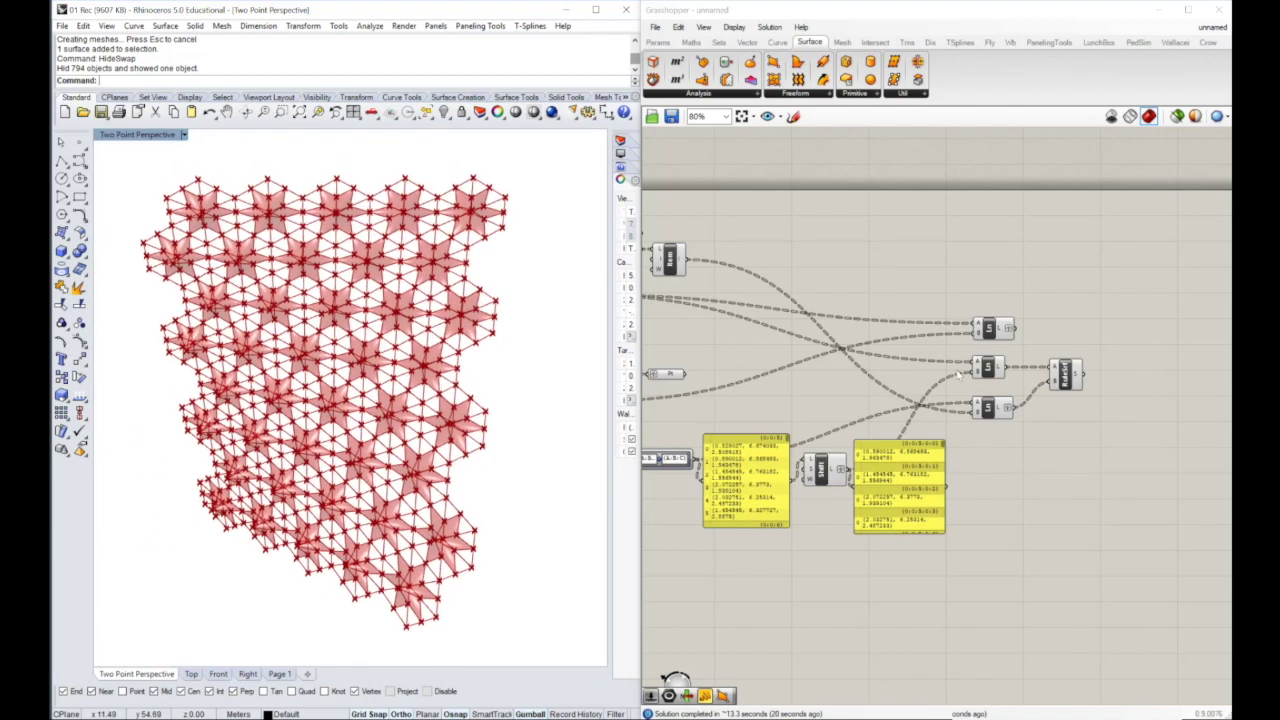
pyautogui.click(1065, 372)
pyautogui.rightClick(1066, 372)
pyautogui.click(1088, 430)
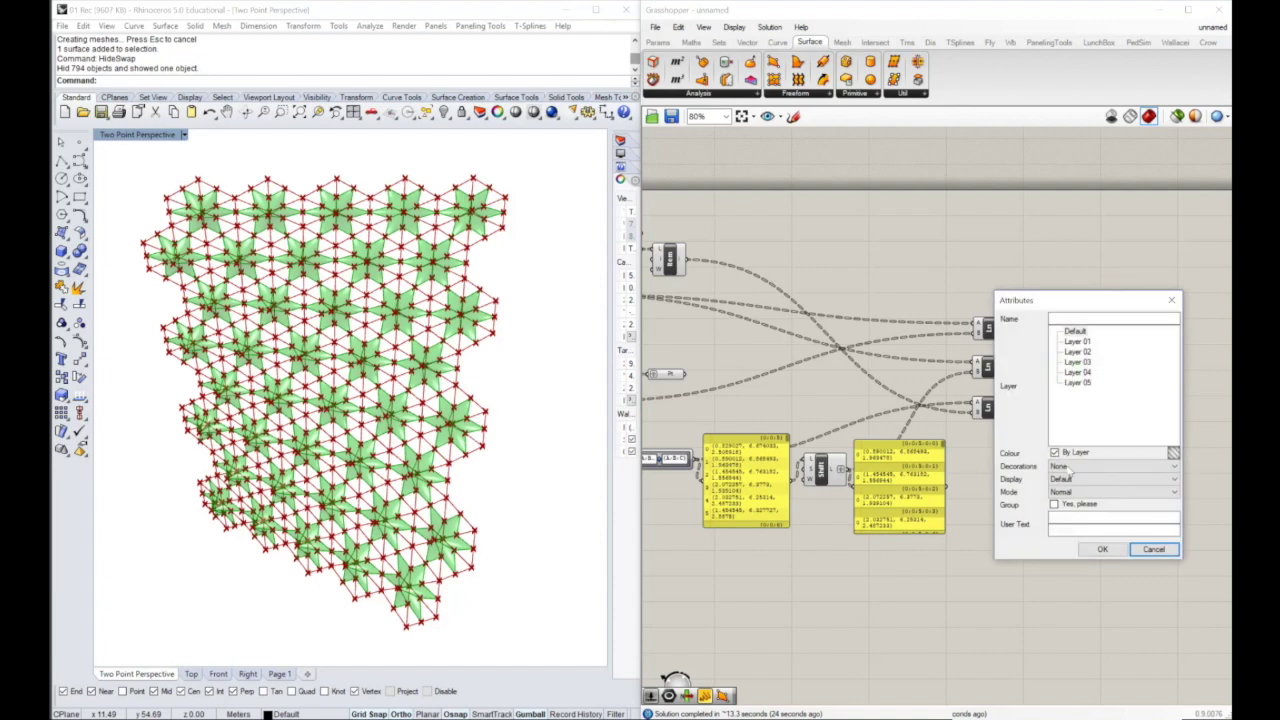
pyautogui.click(1101, 549)
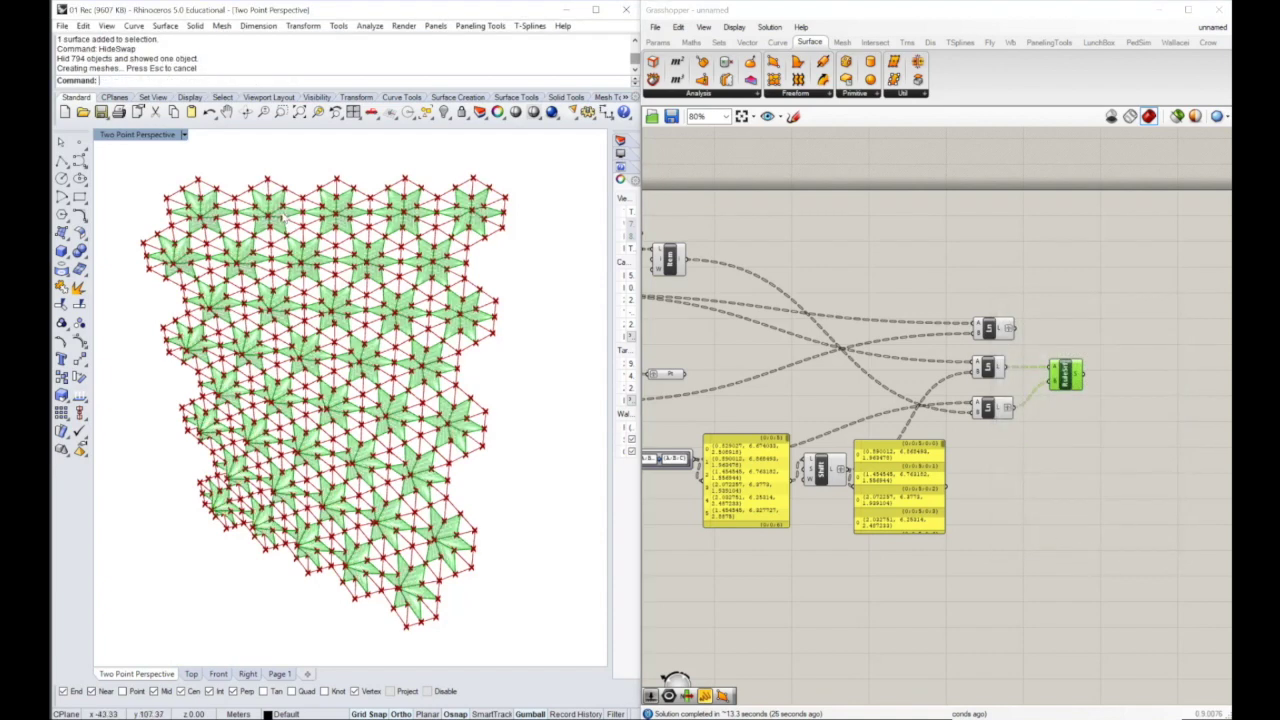
# Select the baked star surfaces and move them aside from the Grasshopper preview.
pyautogui.scroll(-8, 387, 214)
pyautogui.keyDown('shift'); pyautogui.moveTo(390, 240); pyautogui.dragTo(509, 390, button='right'); pyautogui.keyUp('shift')
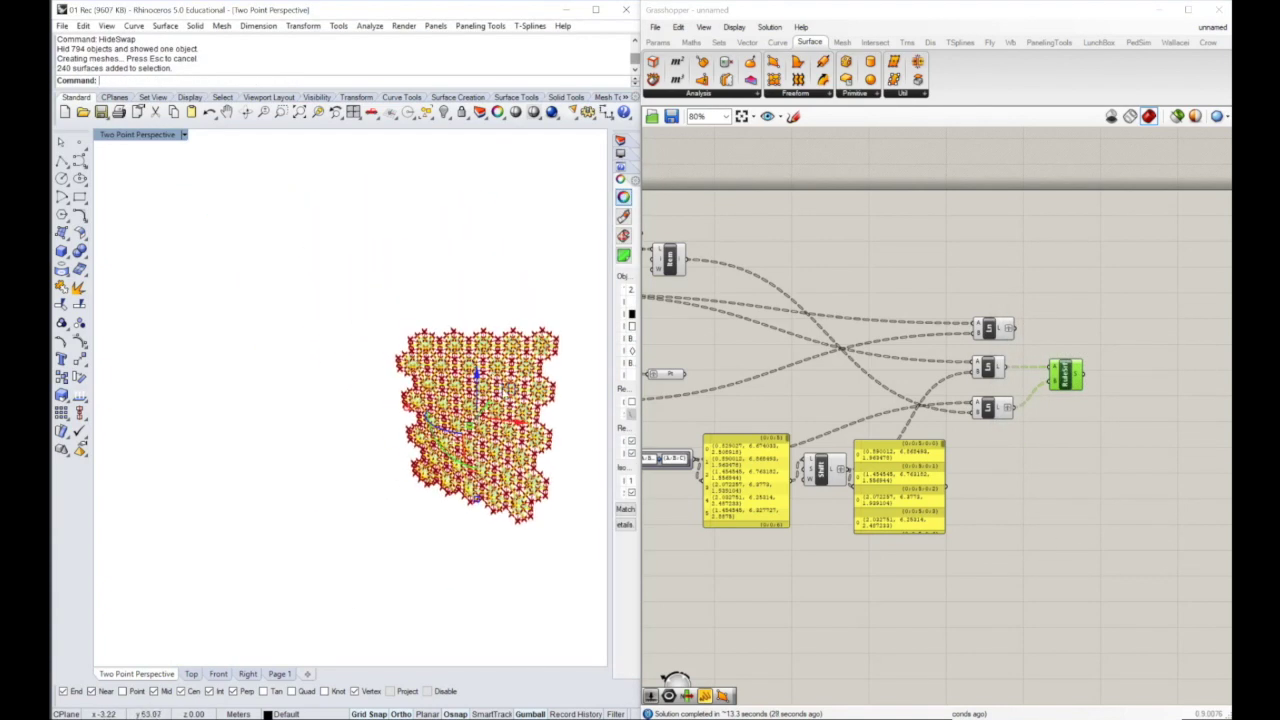
pyautogui.moveTo(516, 427); pyautogui.dragTo(313, 391)
pyautogui.click(350, 266)
# Zoom to the baked star surfaces, deselect them and examine the pattern from another angle.
pyautogui.scroll(8, 299, 385)
pyautogui.moveTo(299, 385); pyautogui.dragTo(348, 336, button='right')
pyautogui.click(385, 280)
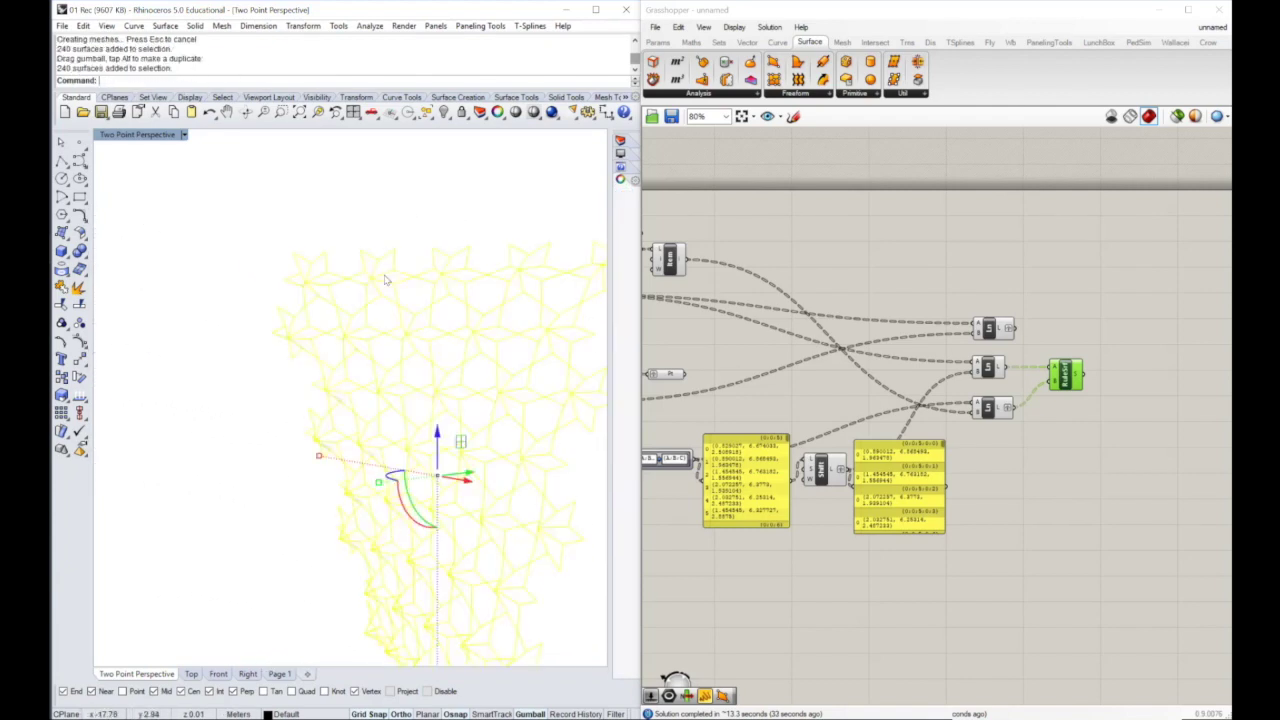
pyautogui.click(316, 113)
pyautogui.press('Escape')
pyautogui.moveTo(228, 314); pyautogui.dragTo(401, 304, button='right')
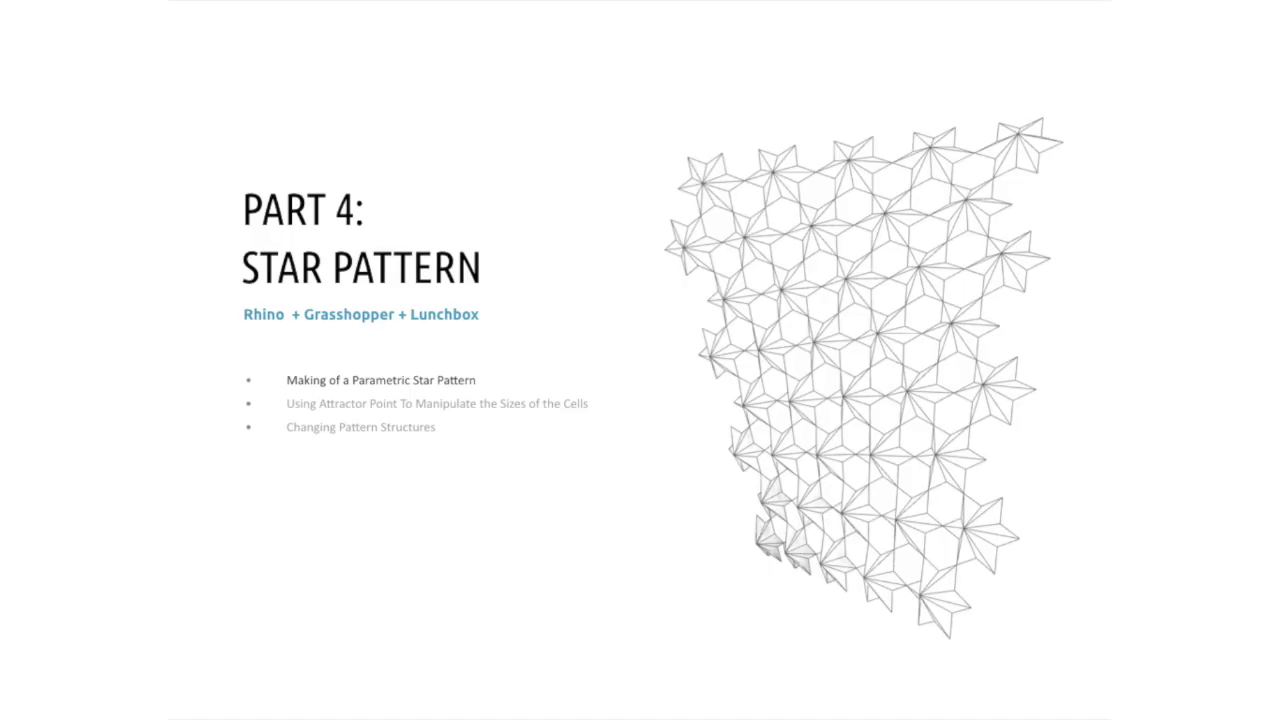